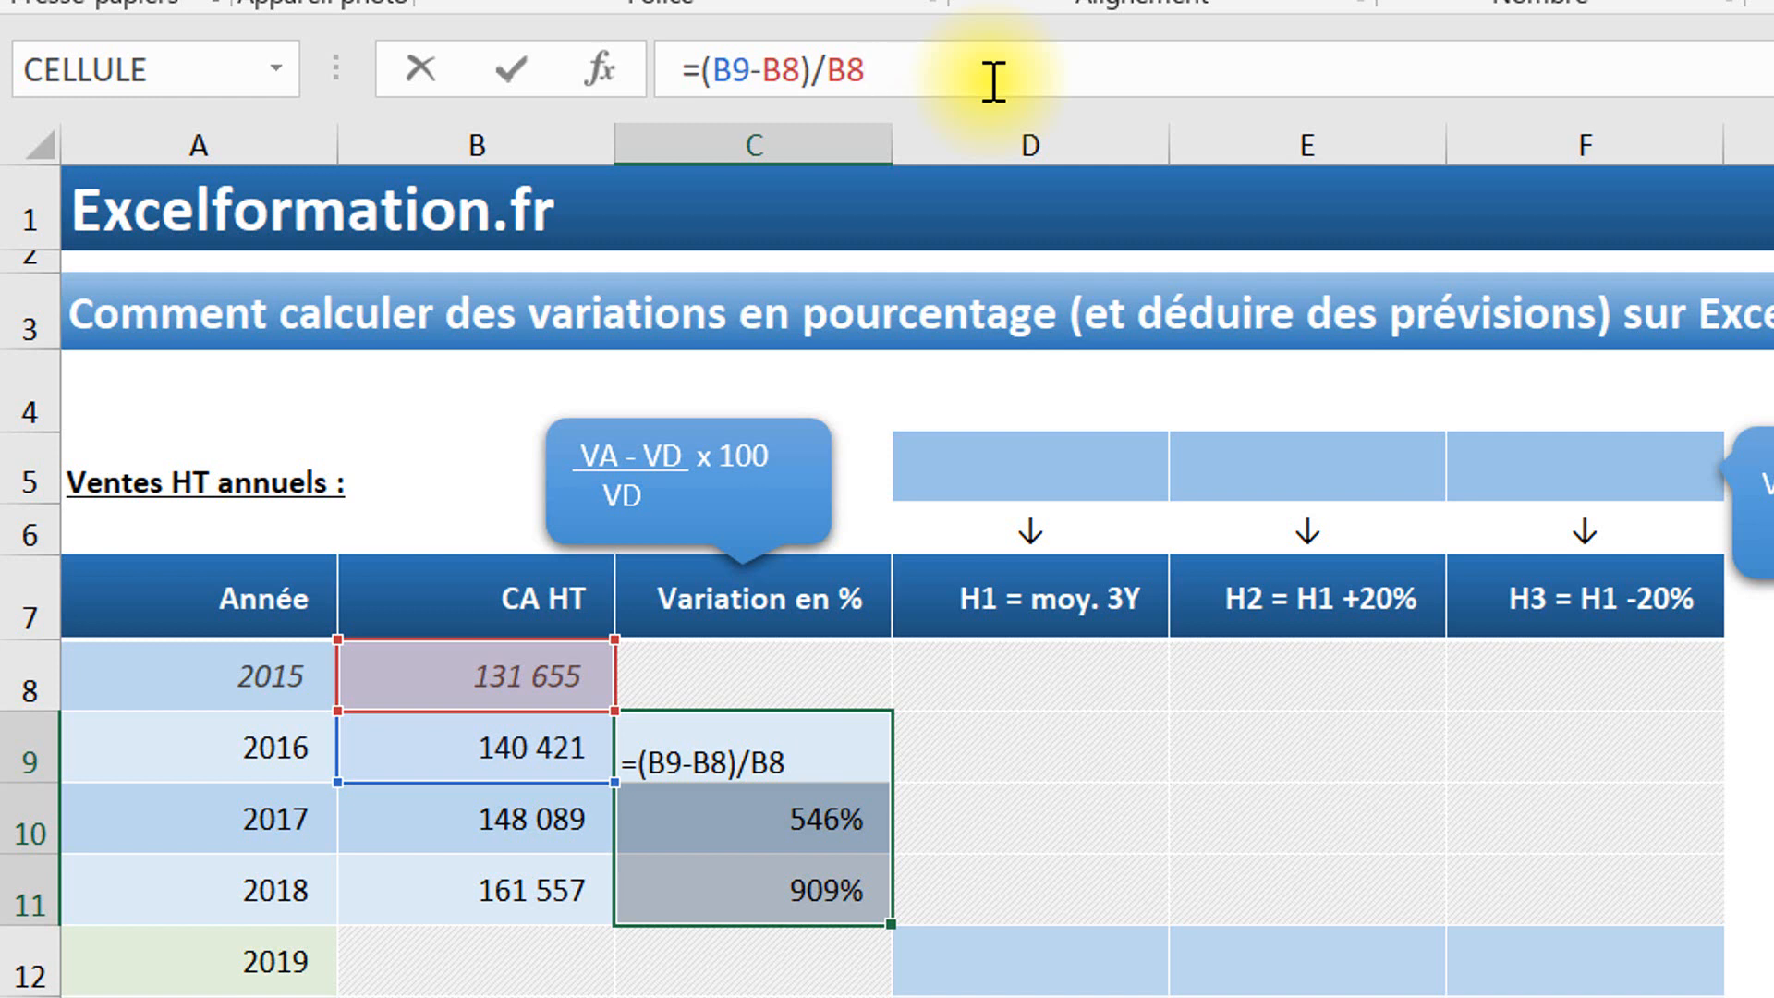
# Fill C9:C11 with the variation formula =(B9-B8)/B8 and show the percentages with two decimals.
pyautogui.hotkey('ctrl', 'Return')
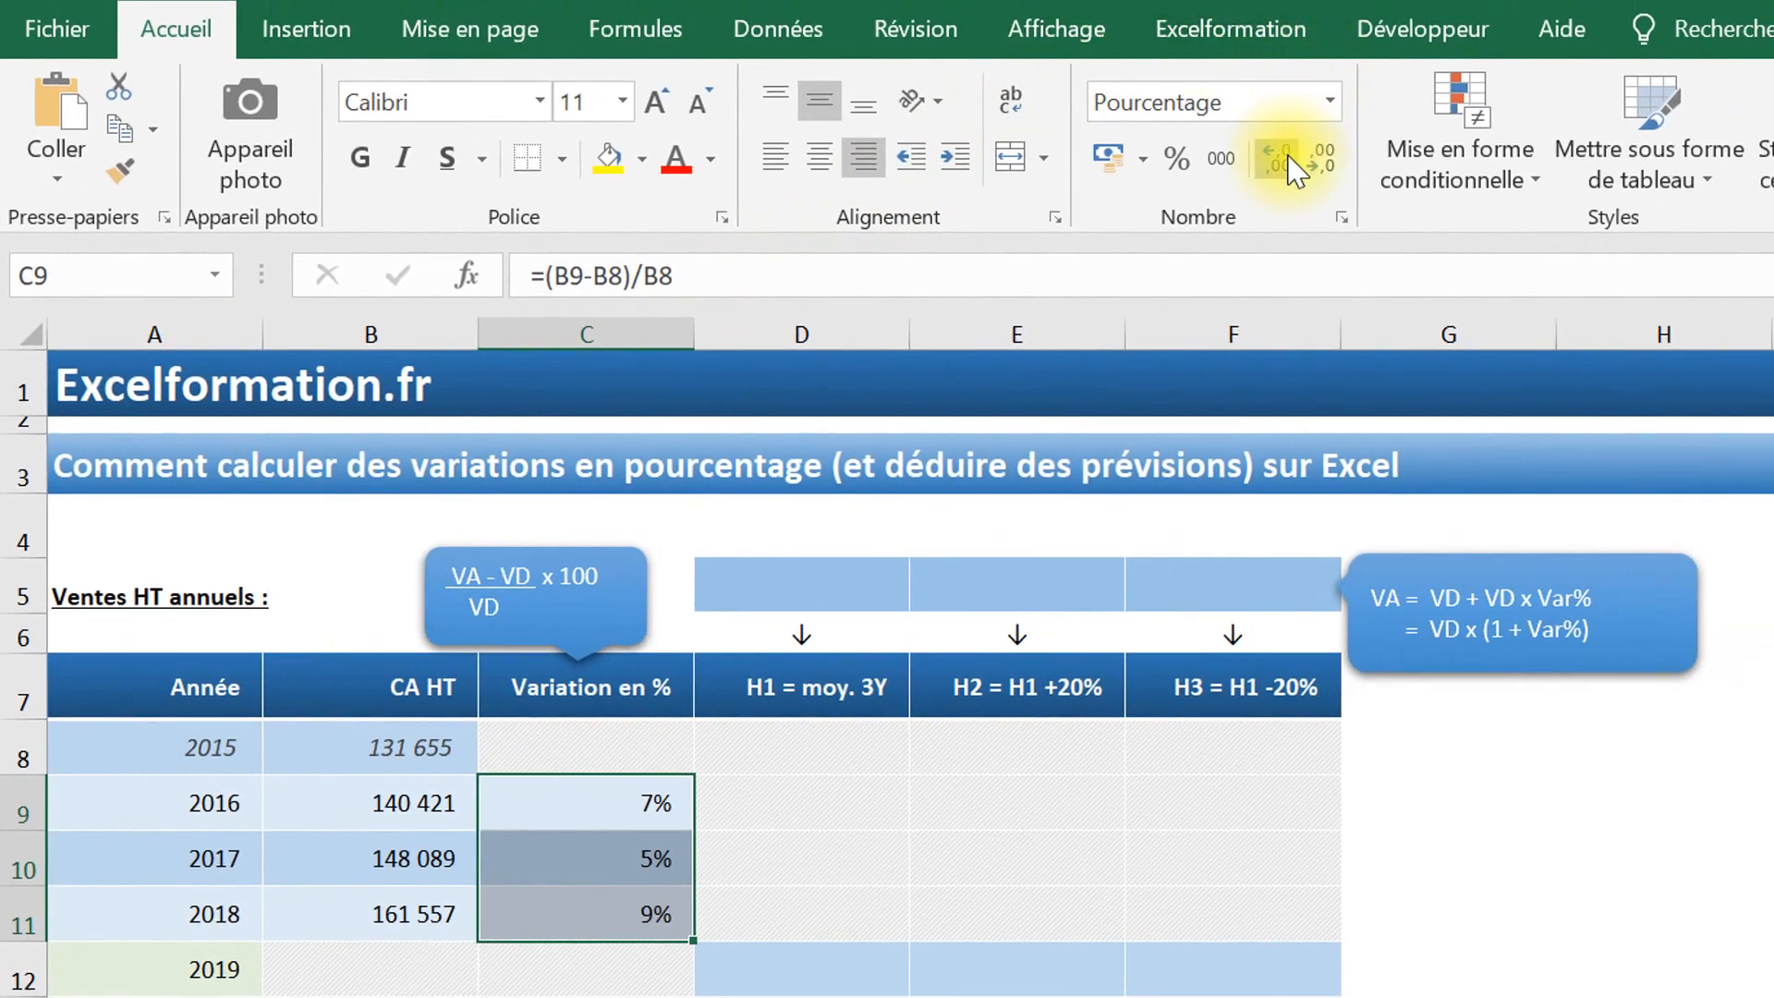
pyautogui.click(1290, 166)
pyautogui.click(1291, 166)
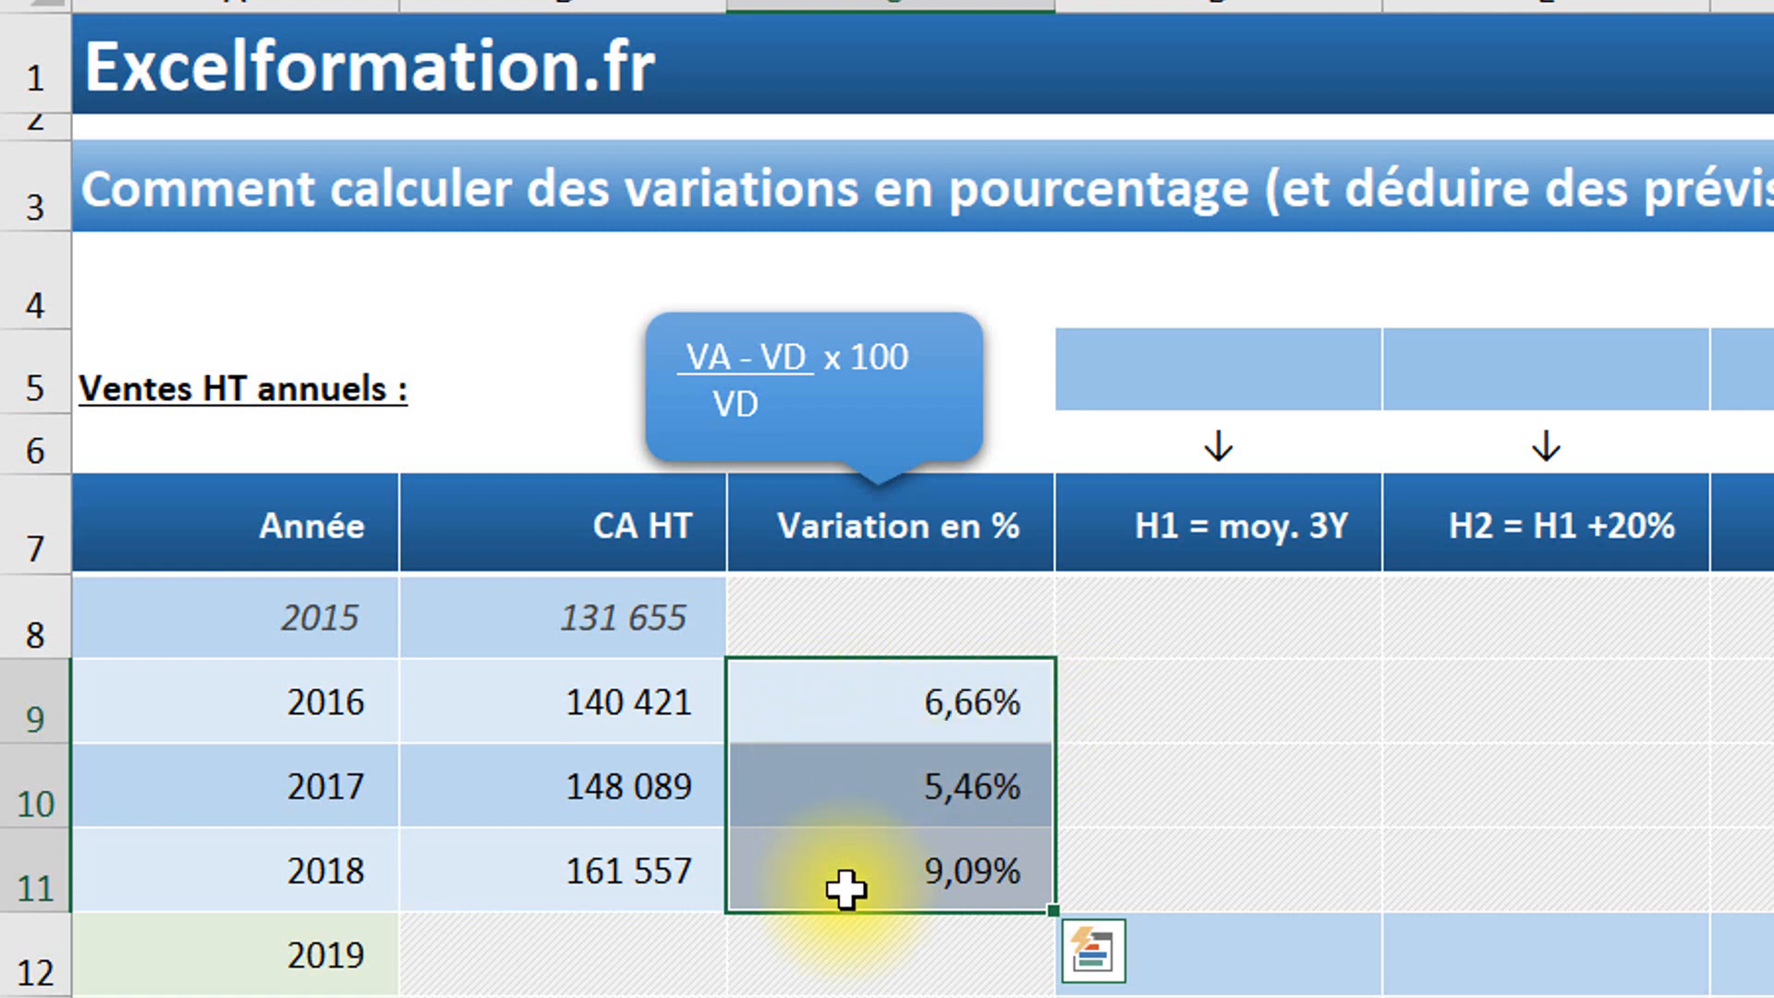
# Apply the custom number format +0,00%;[rouge]-0,00%; to the variation percentages in C9:C11.
pyautogui.rightClick(902, 836)
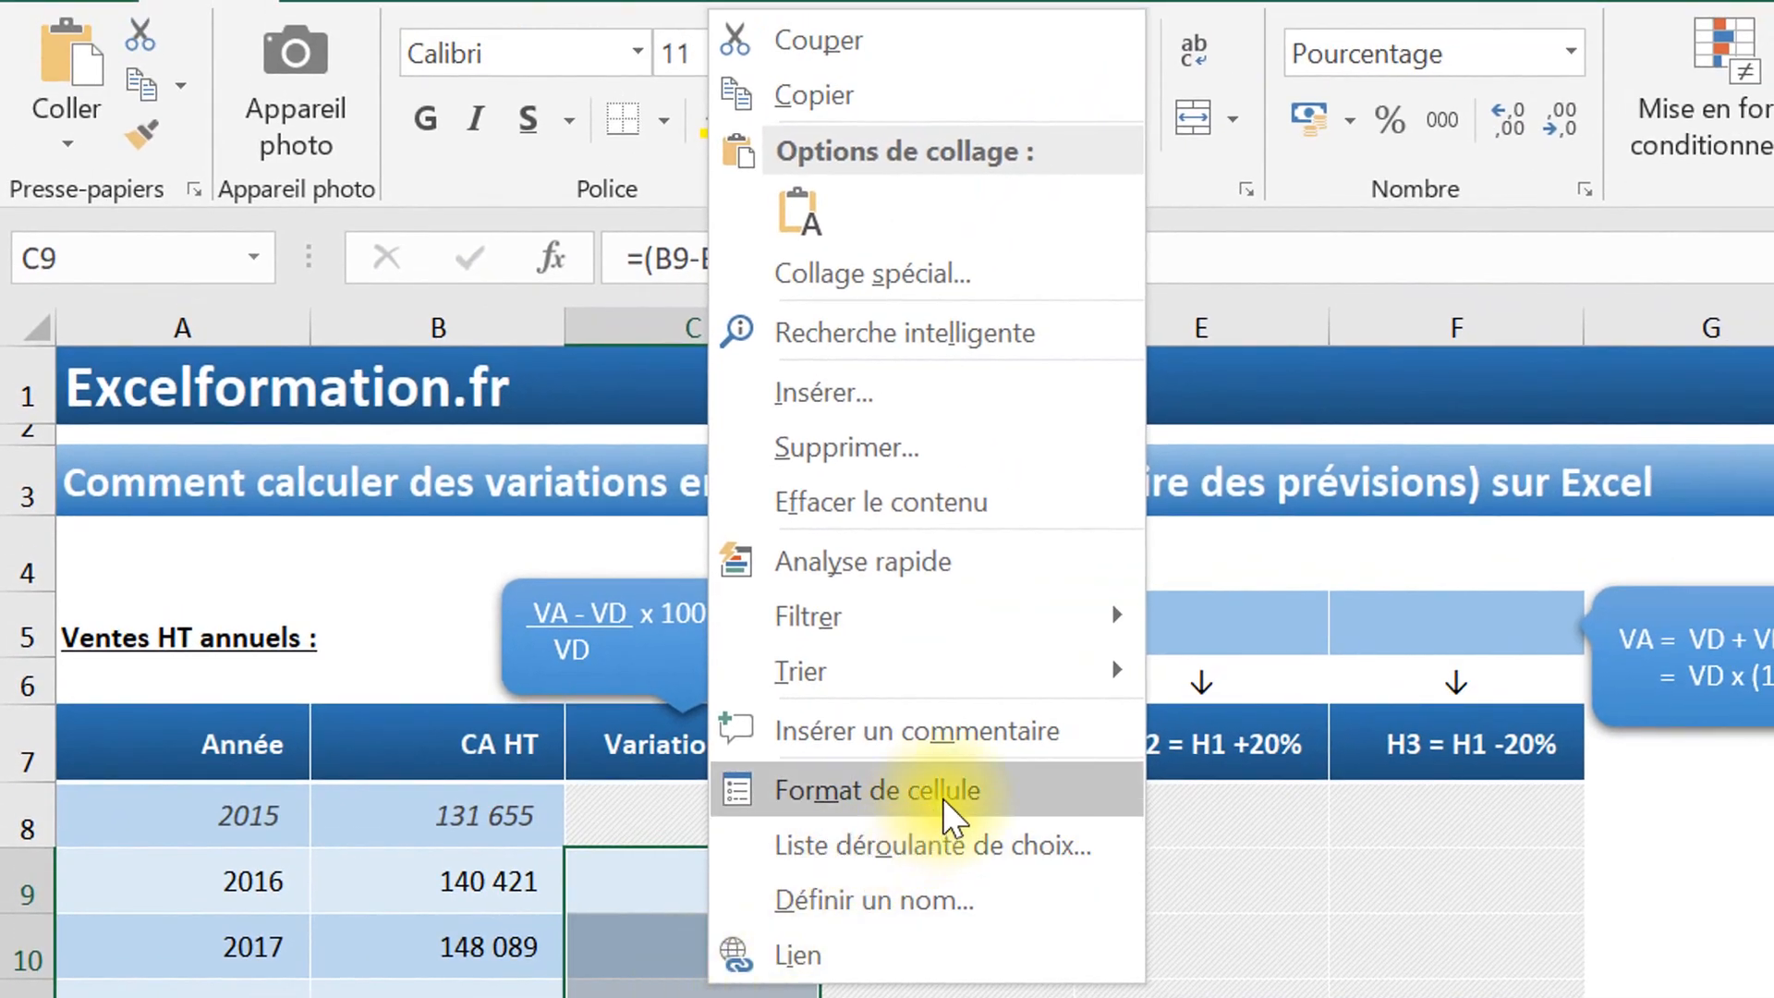
pyautogui.click(942, 799)
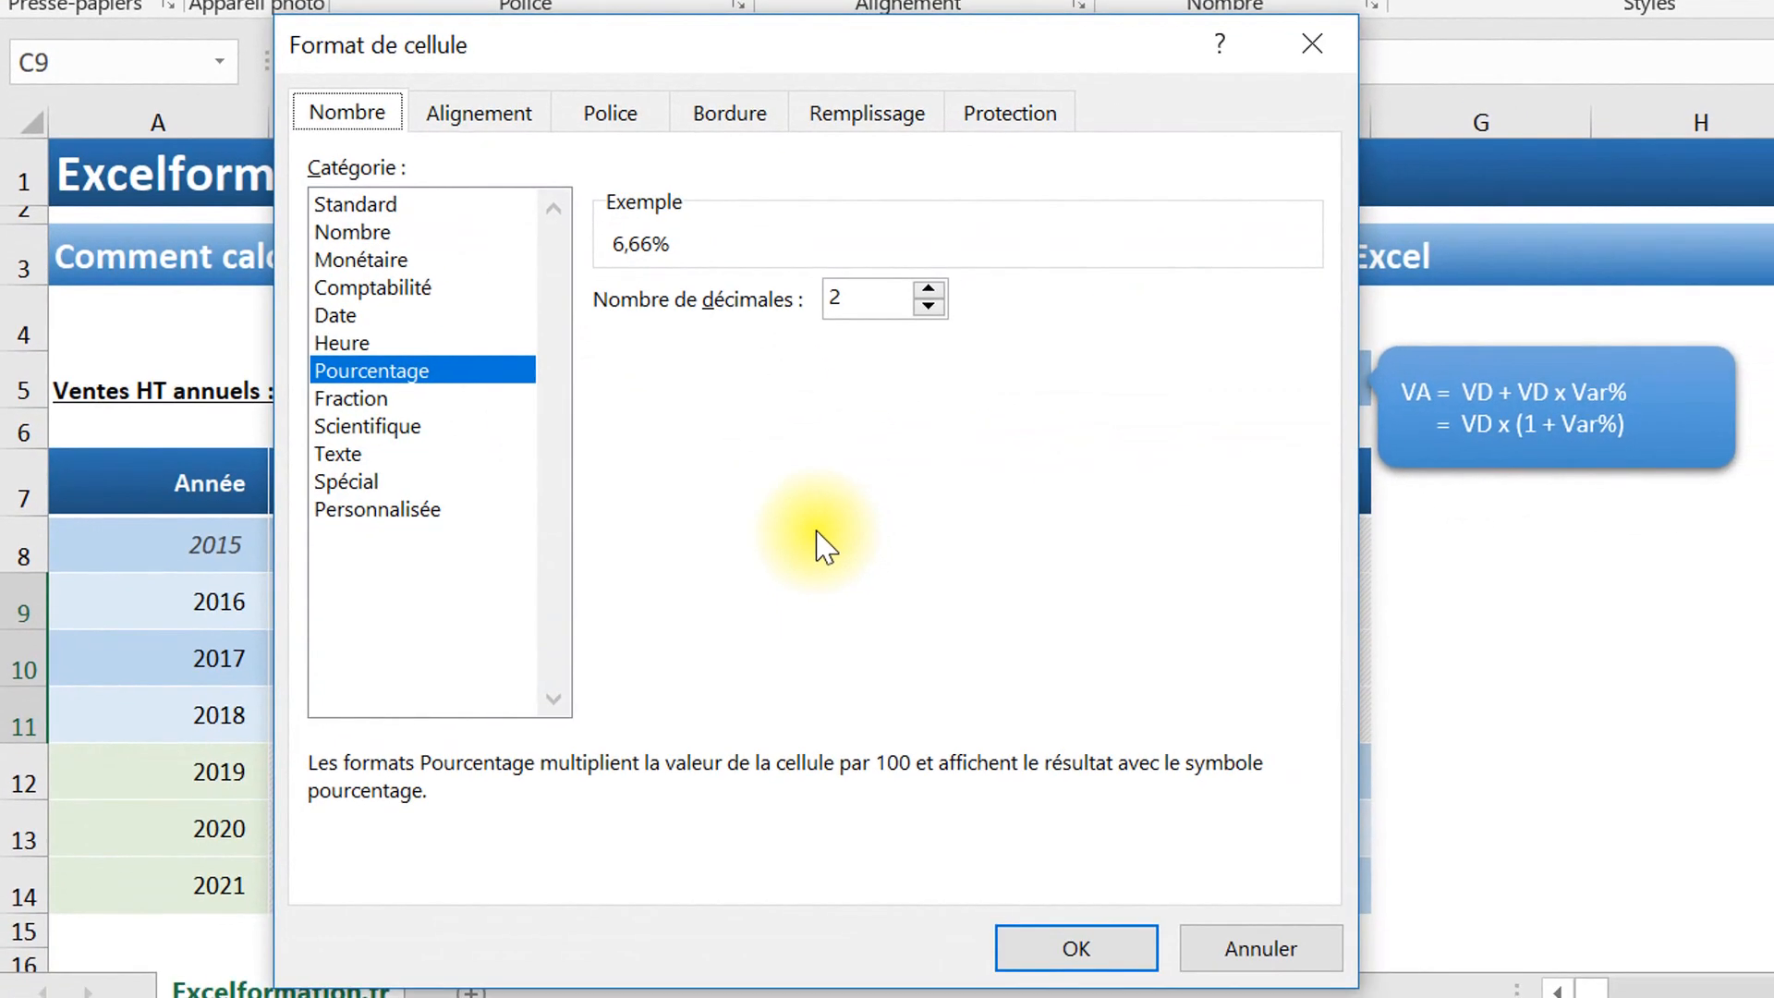
pyautogui.click(442, 511)
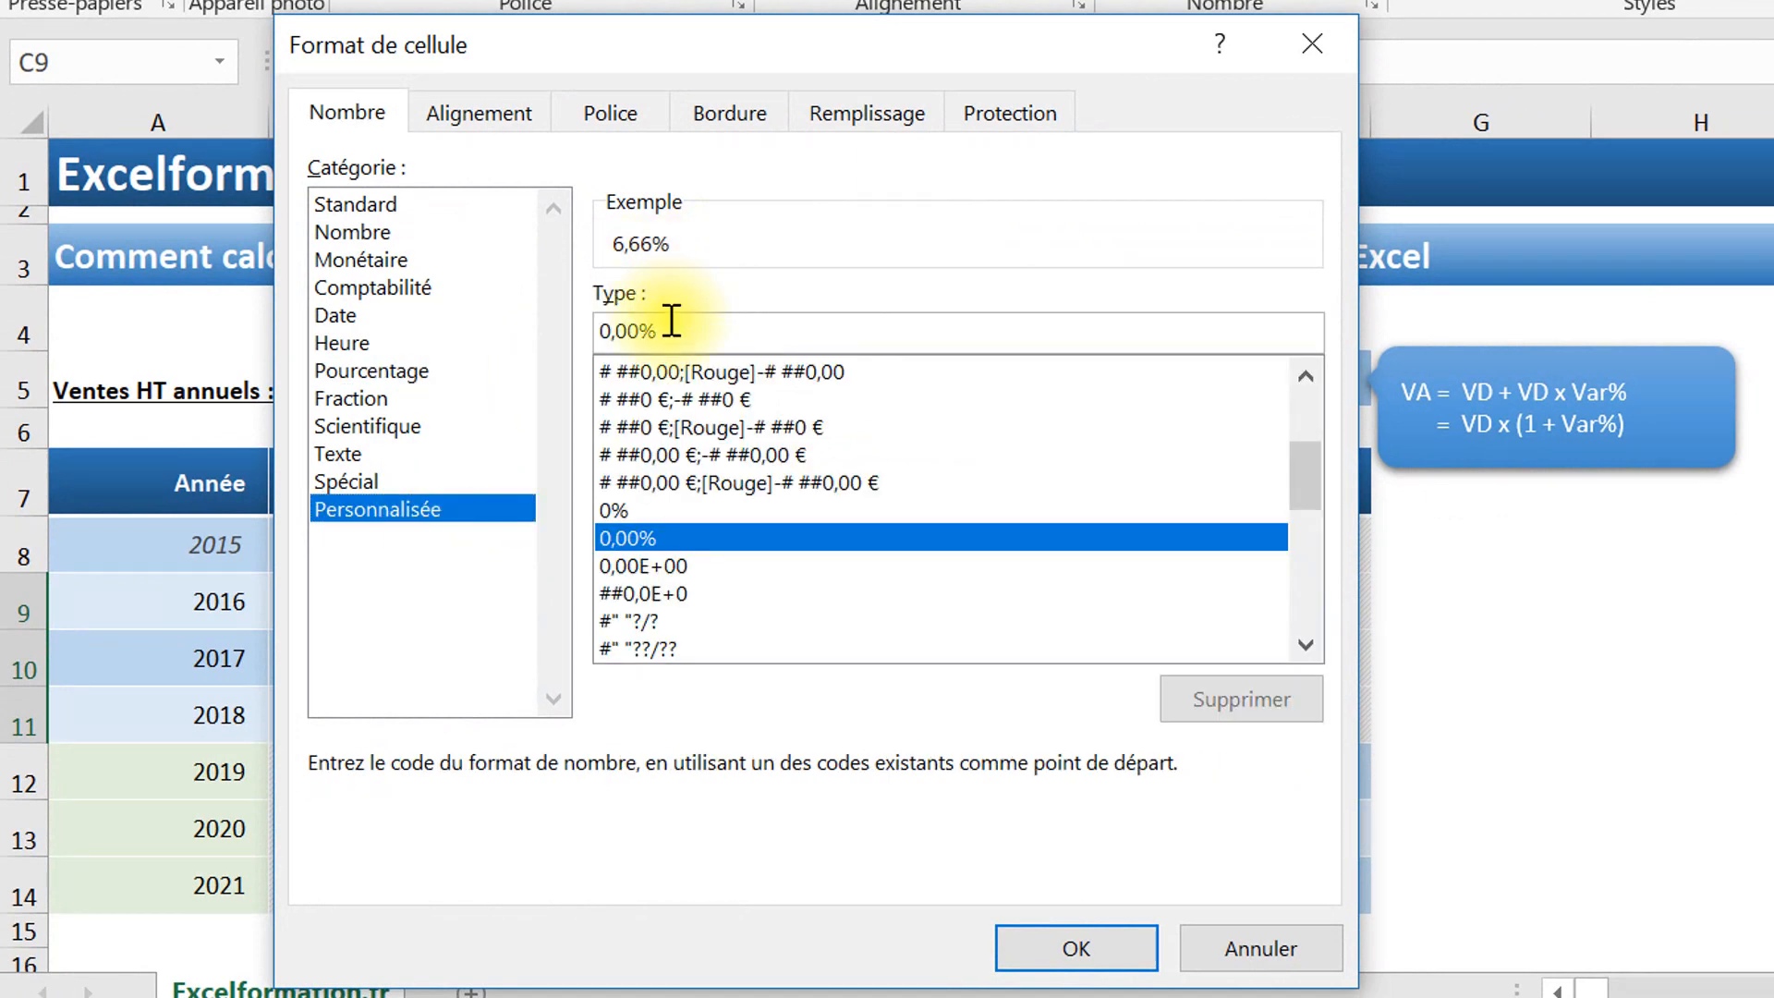
pyautogui.moveTo(674, 325); pyautogui.dragTo(538, 316)
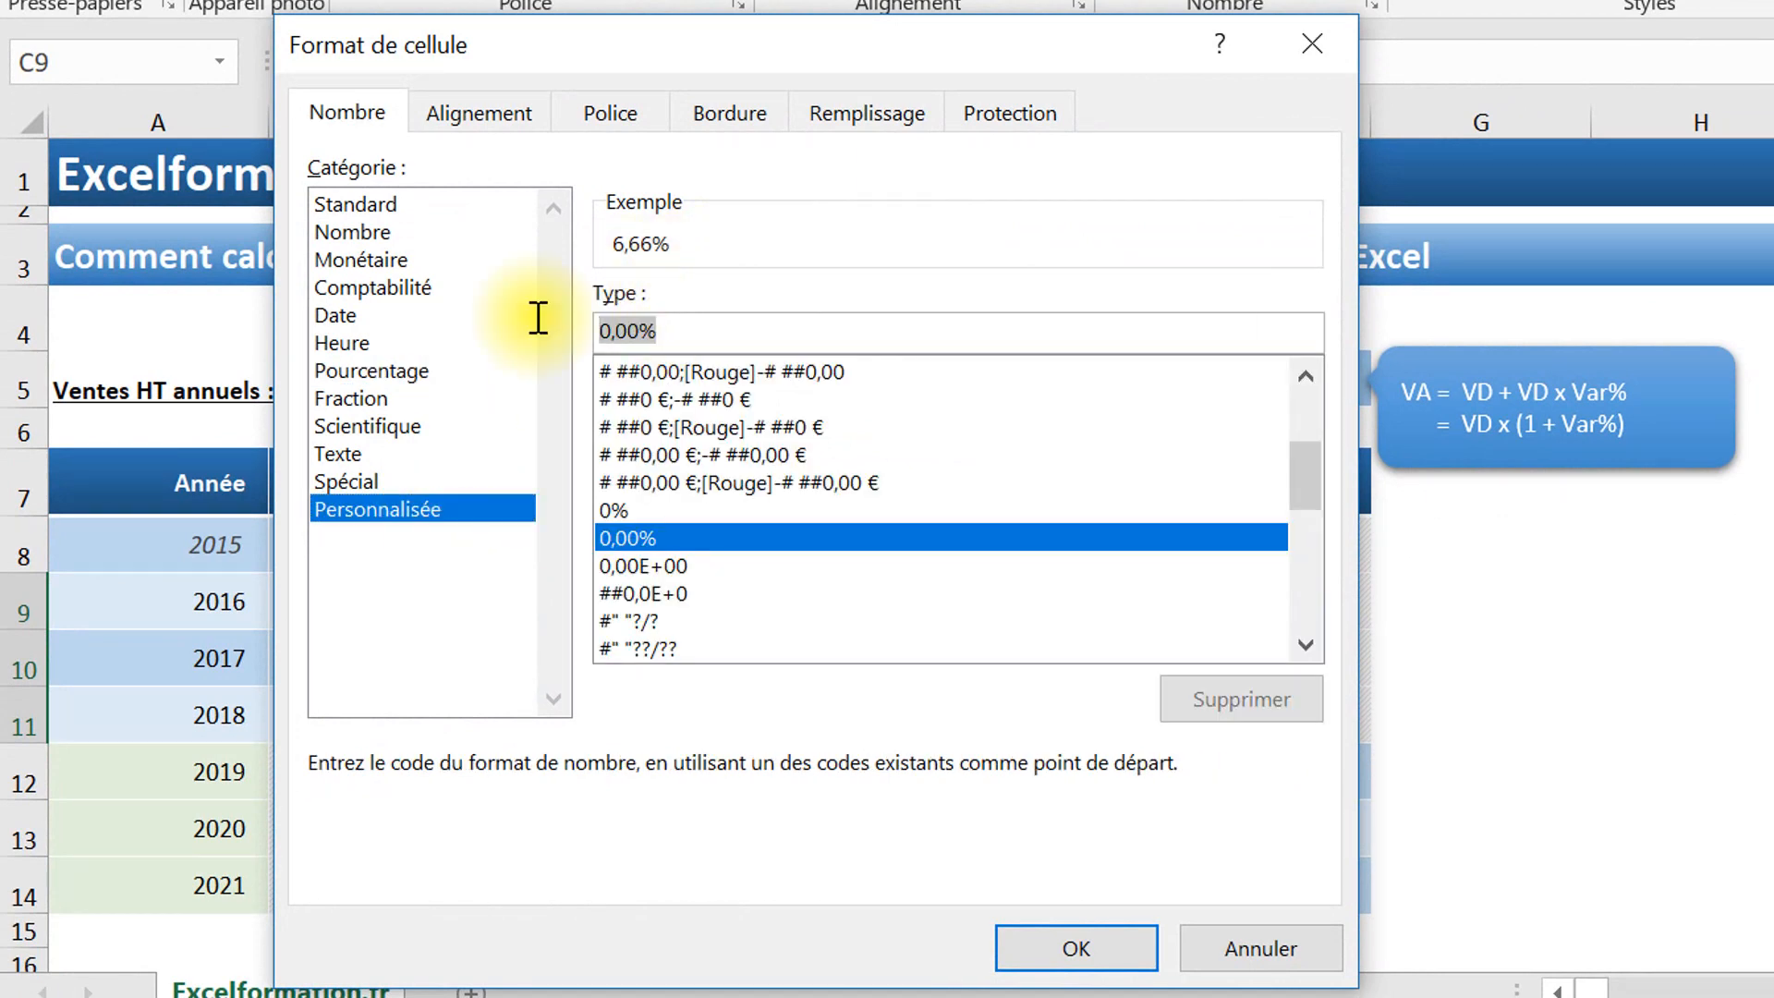
pyautogui.write('+0,')
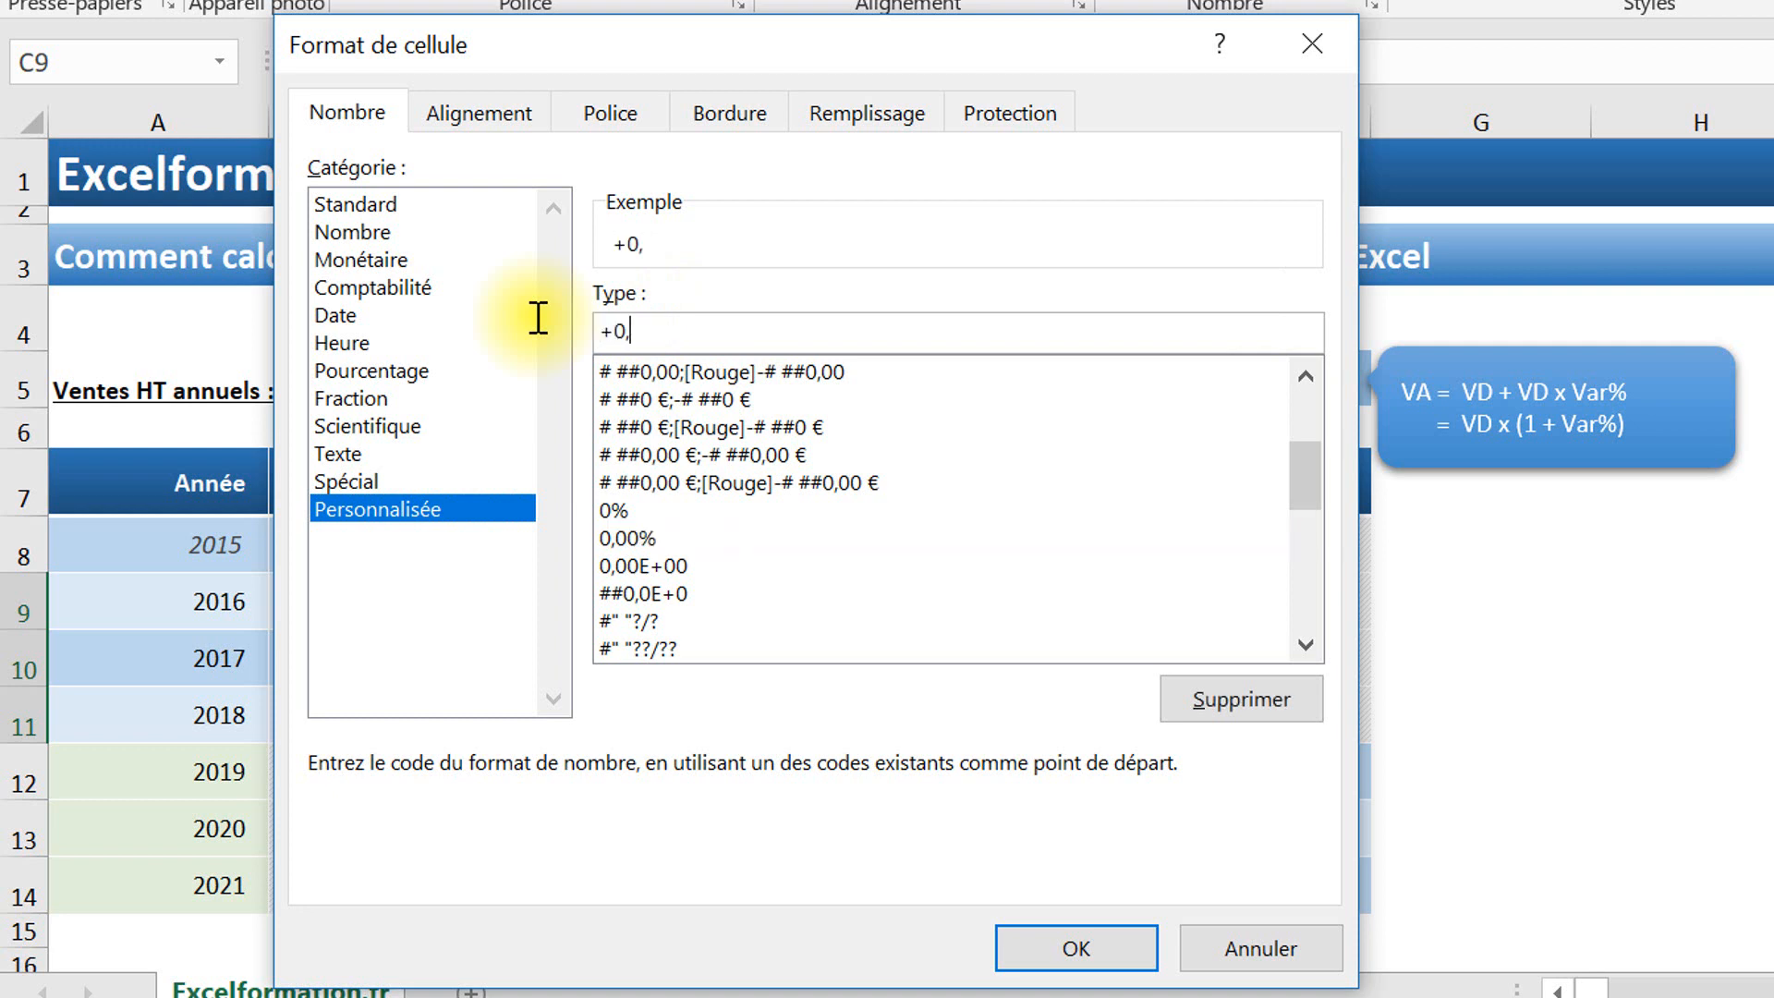
pyautogui.write('00%')
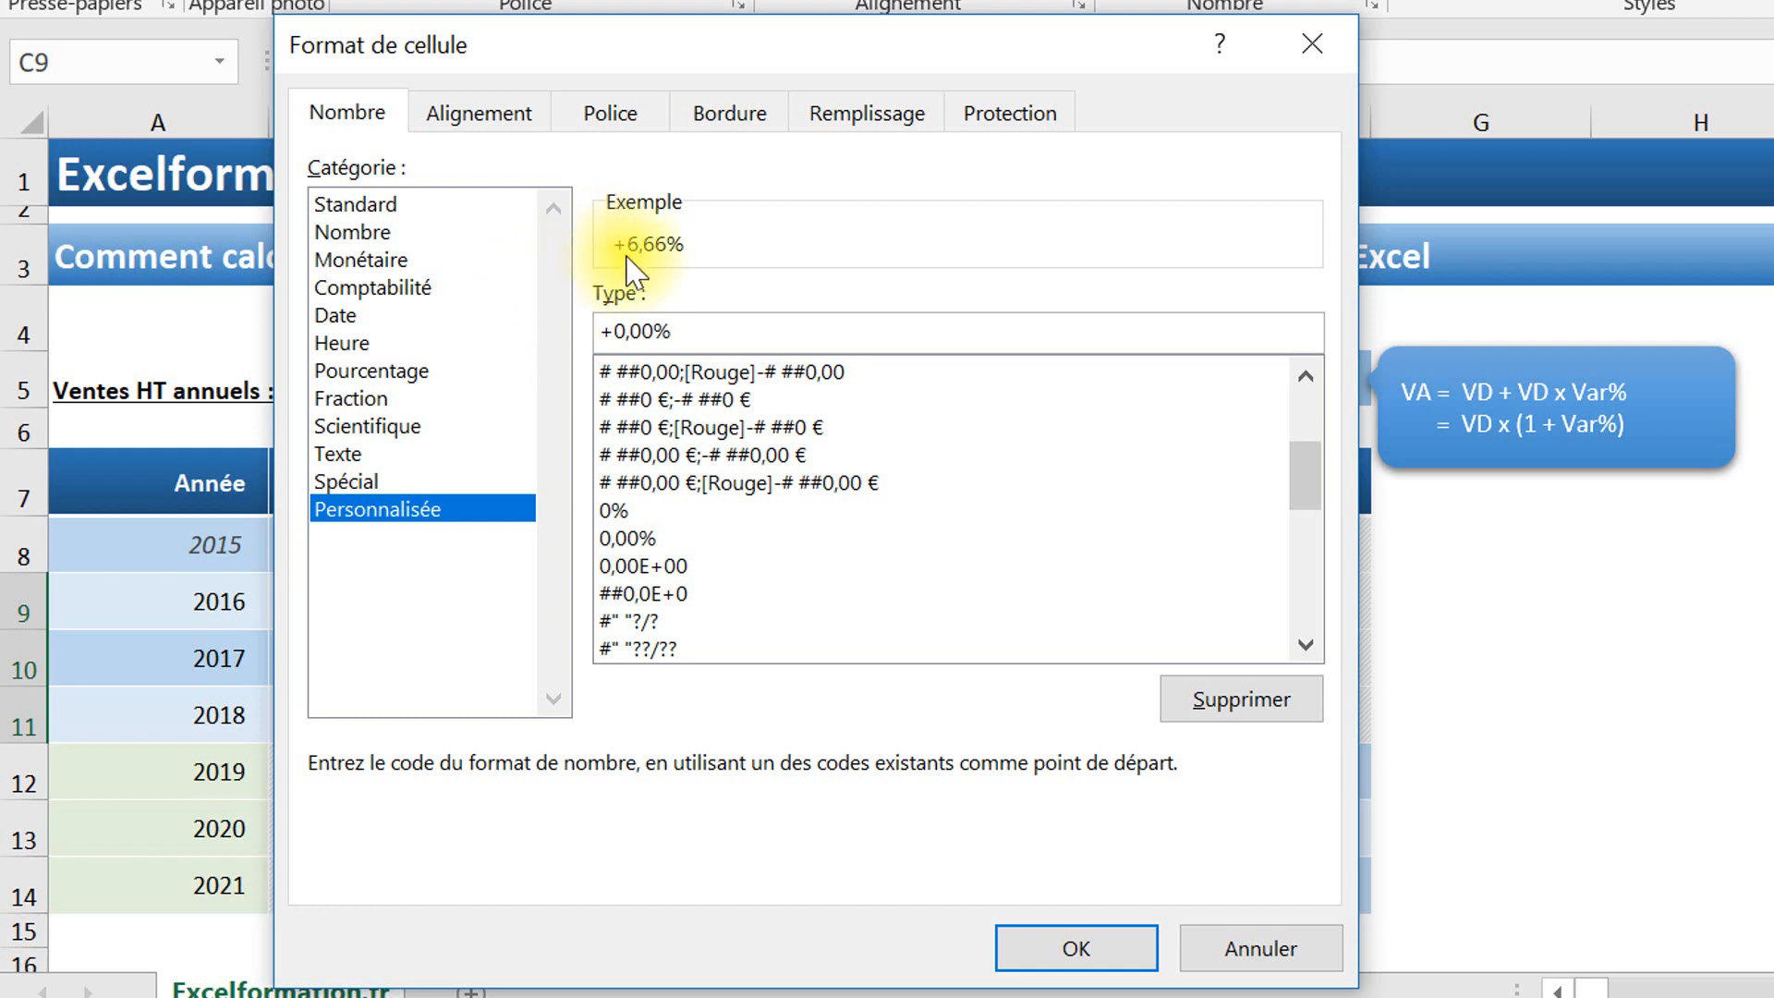
pyautogui.write(';[rouge]-0,00%')
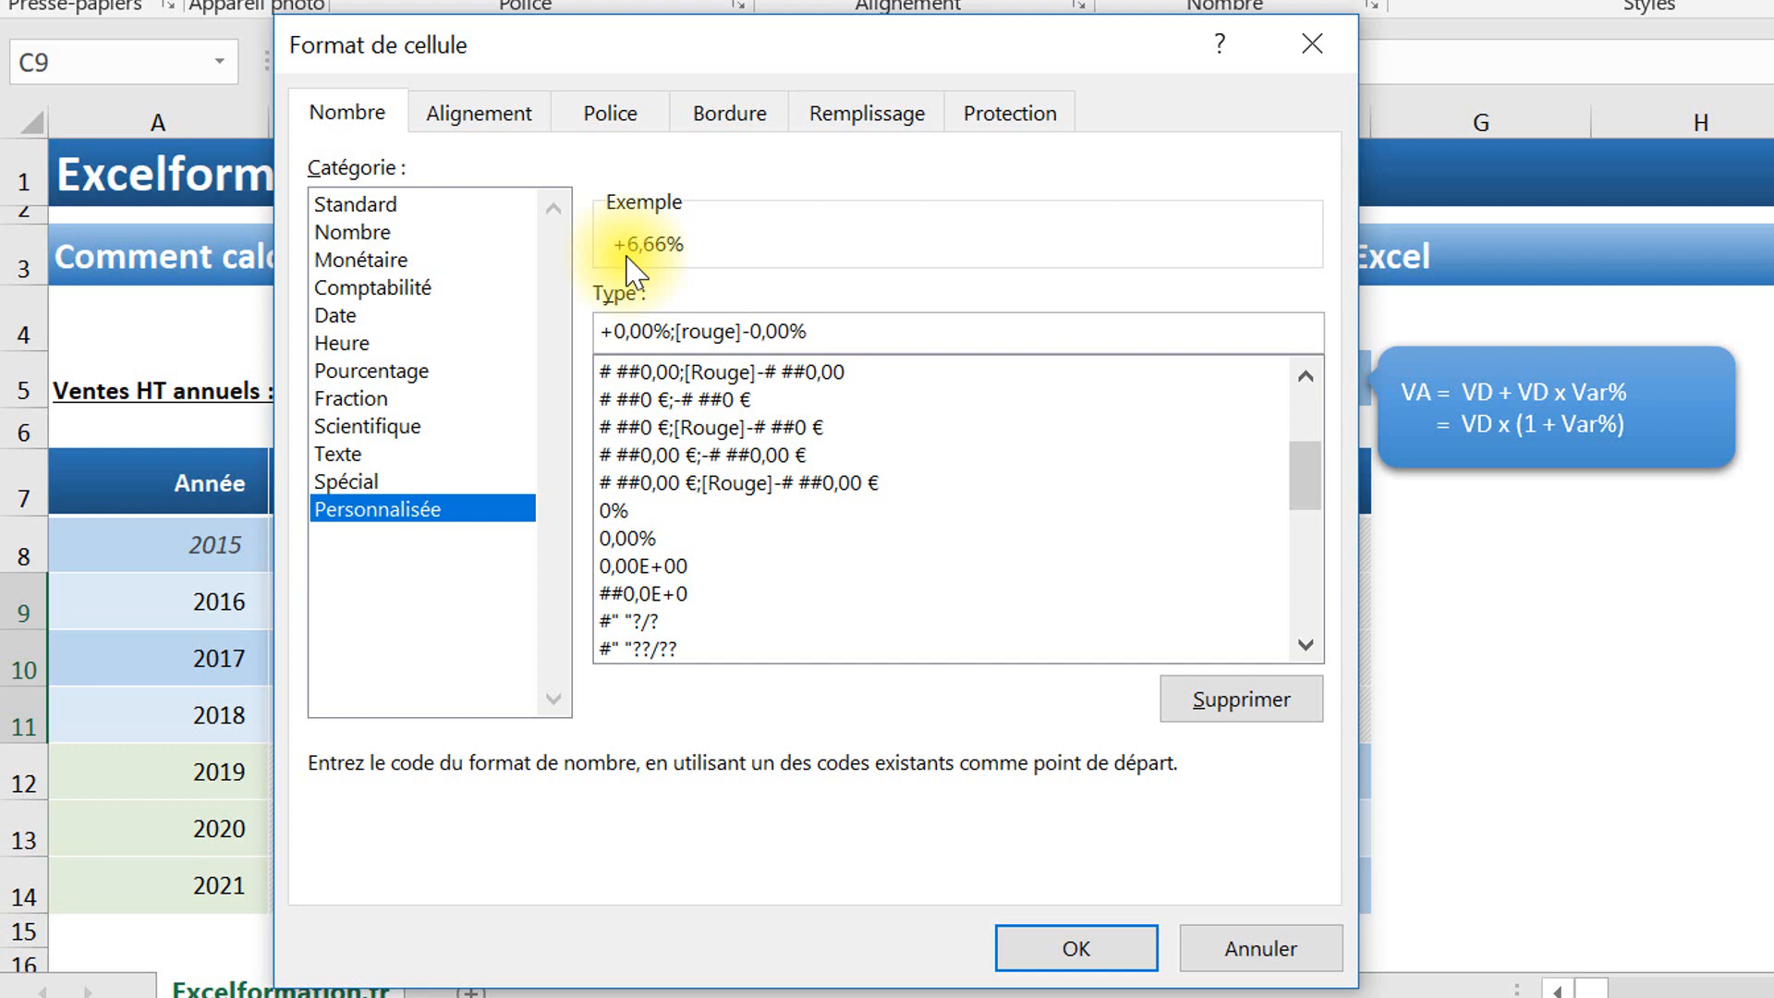
pyautogui.write(';')
pyautogui.click(1099, 946)
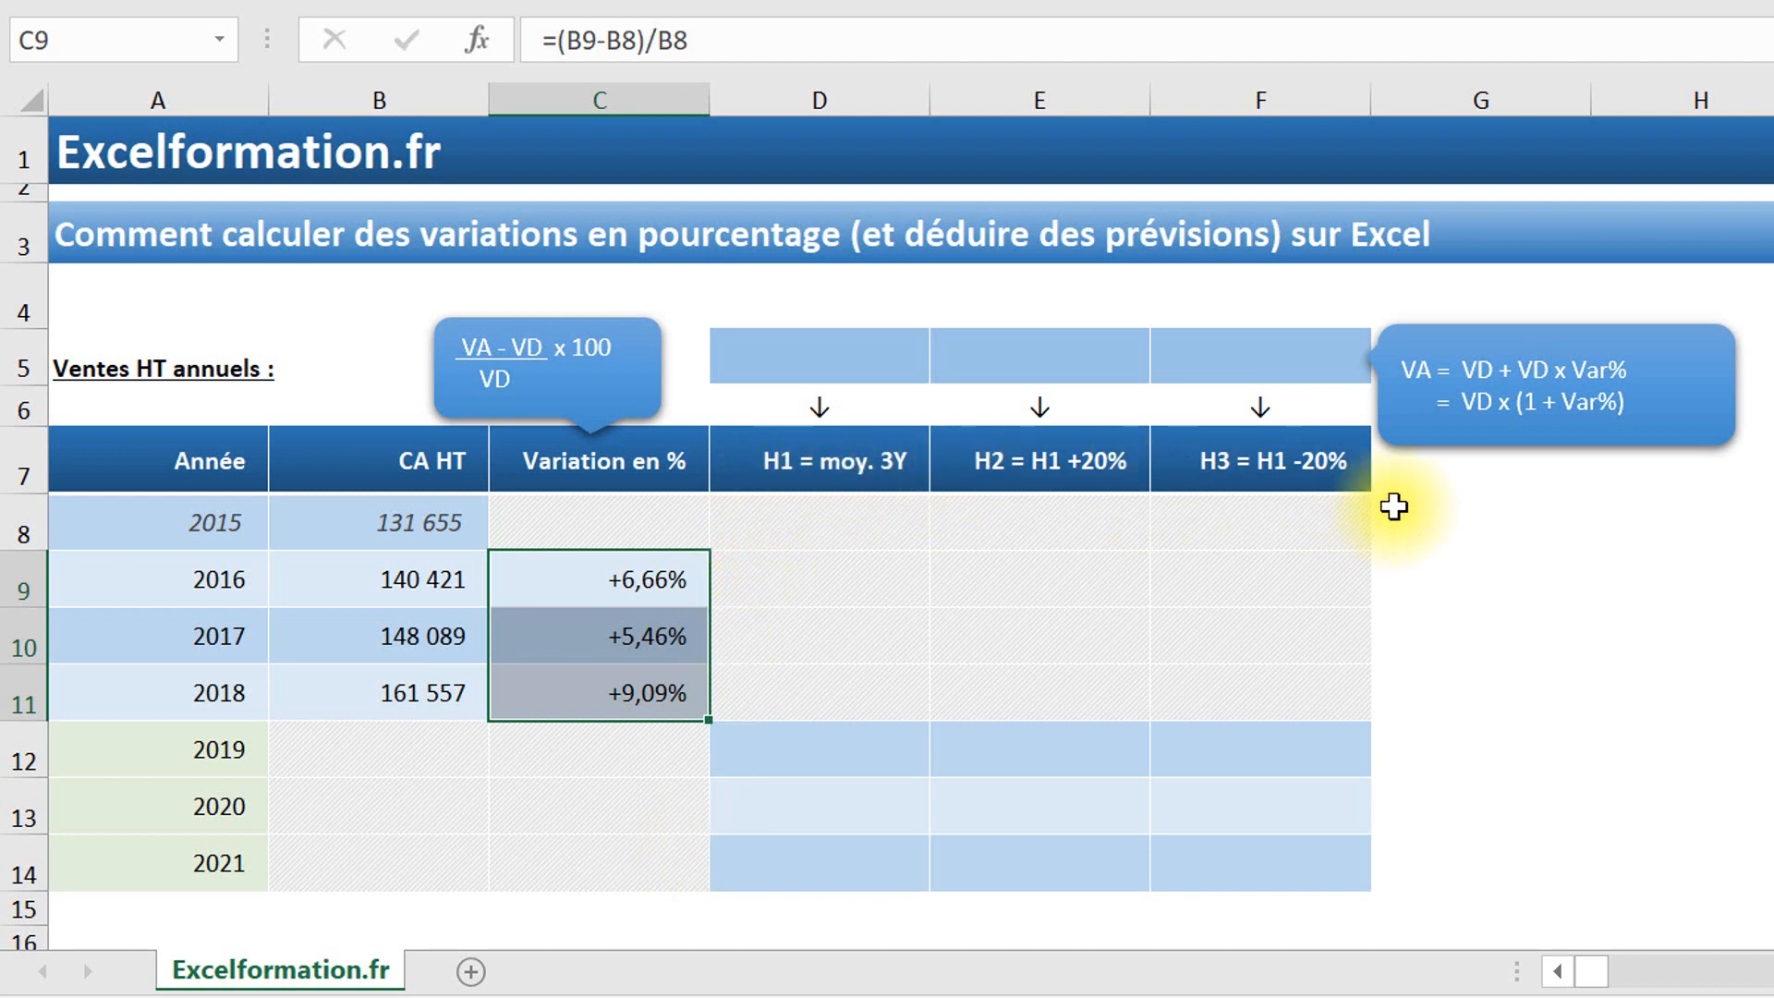
# Calculate the H1 rate in D5 with =MOYENNE(C9:C11) and show it with two decimals.
pyautogui.click(840, 373)
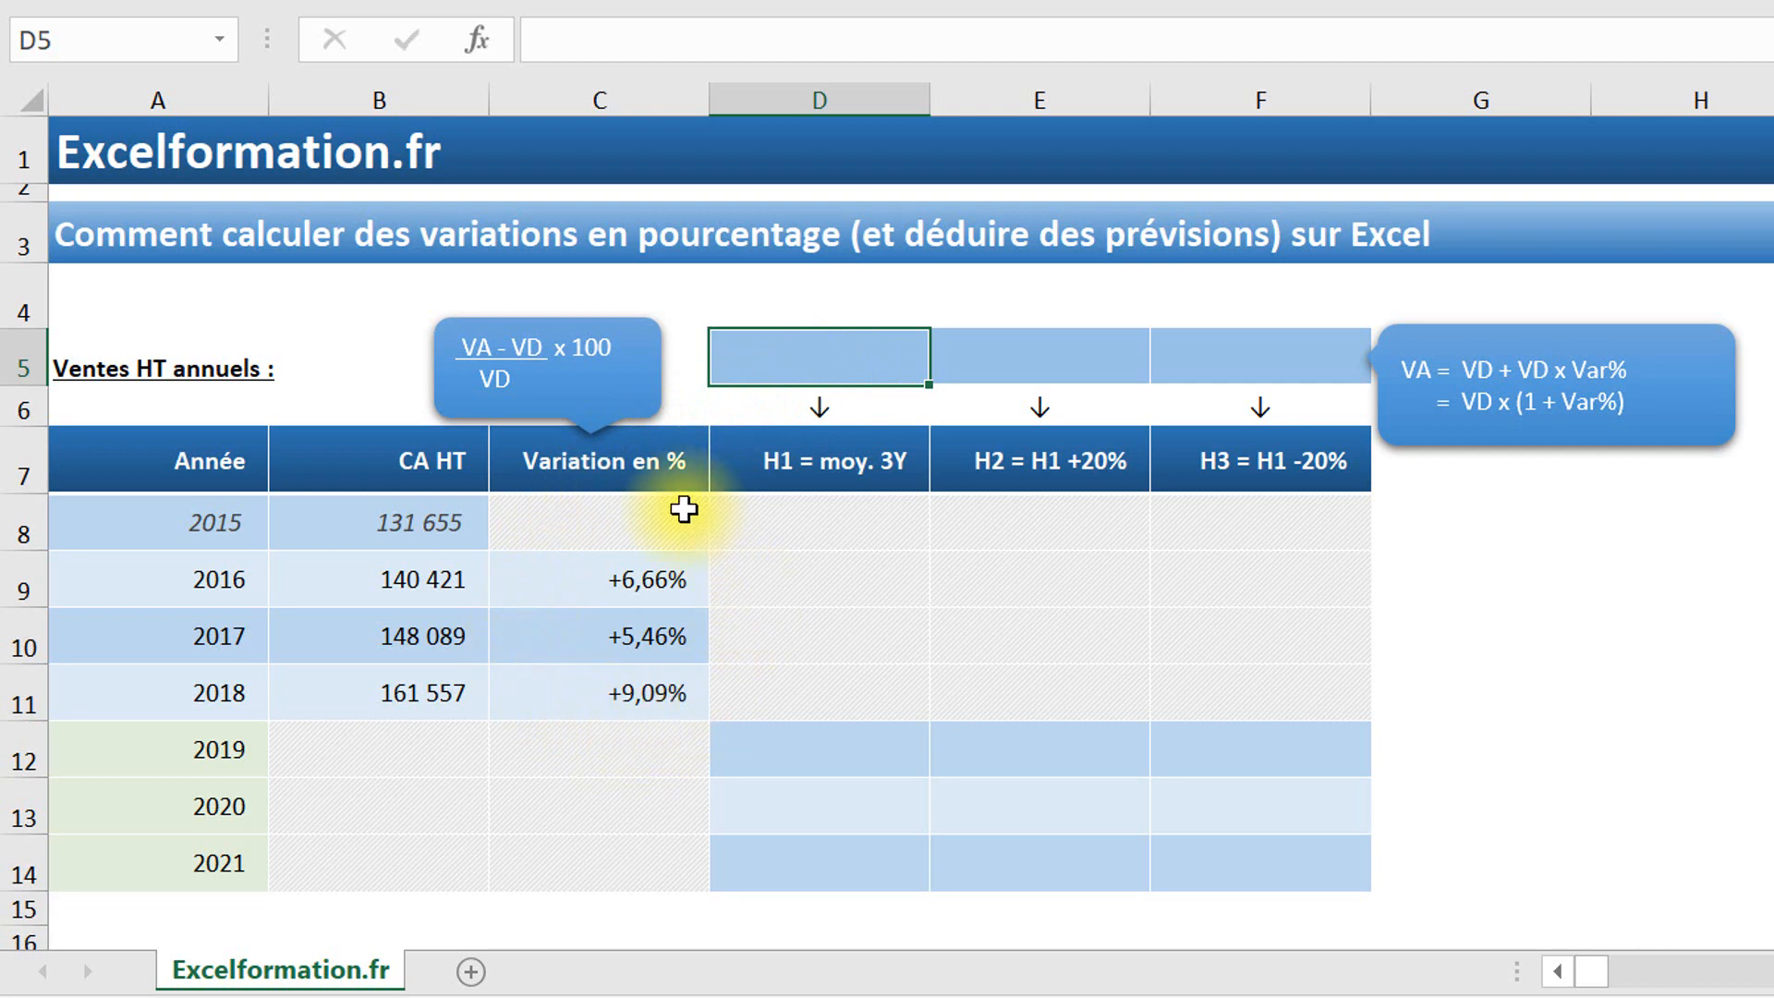
pyautogui.write('=mo')
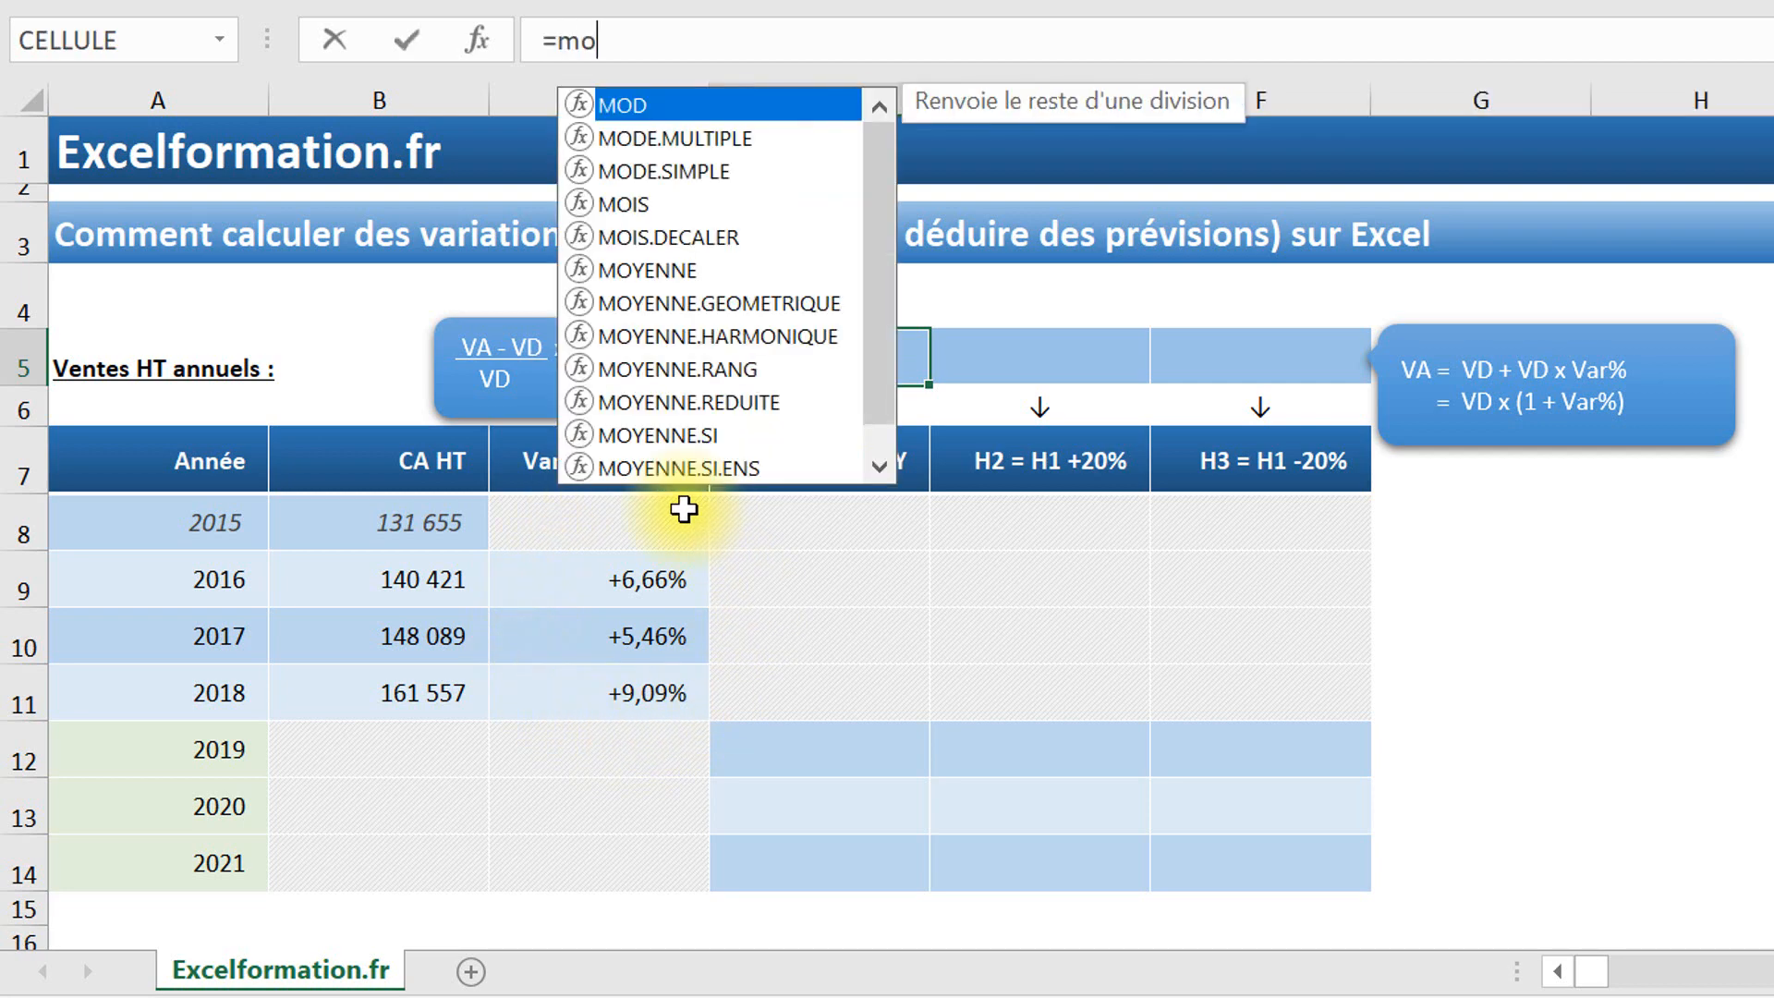
pyautogui.write('yenne(')
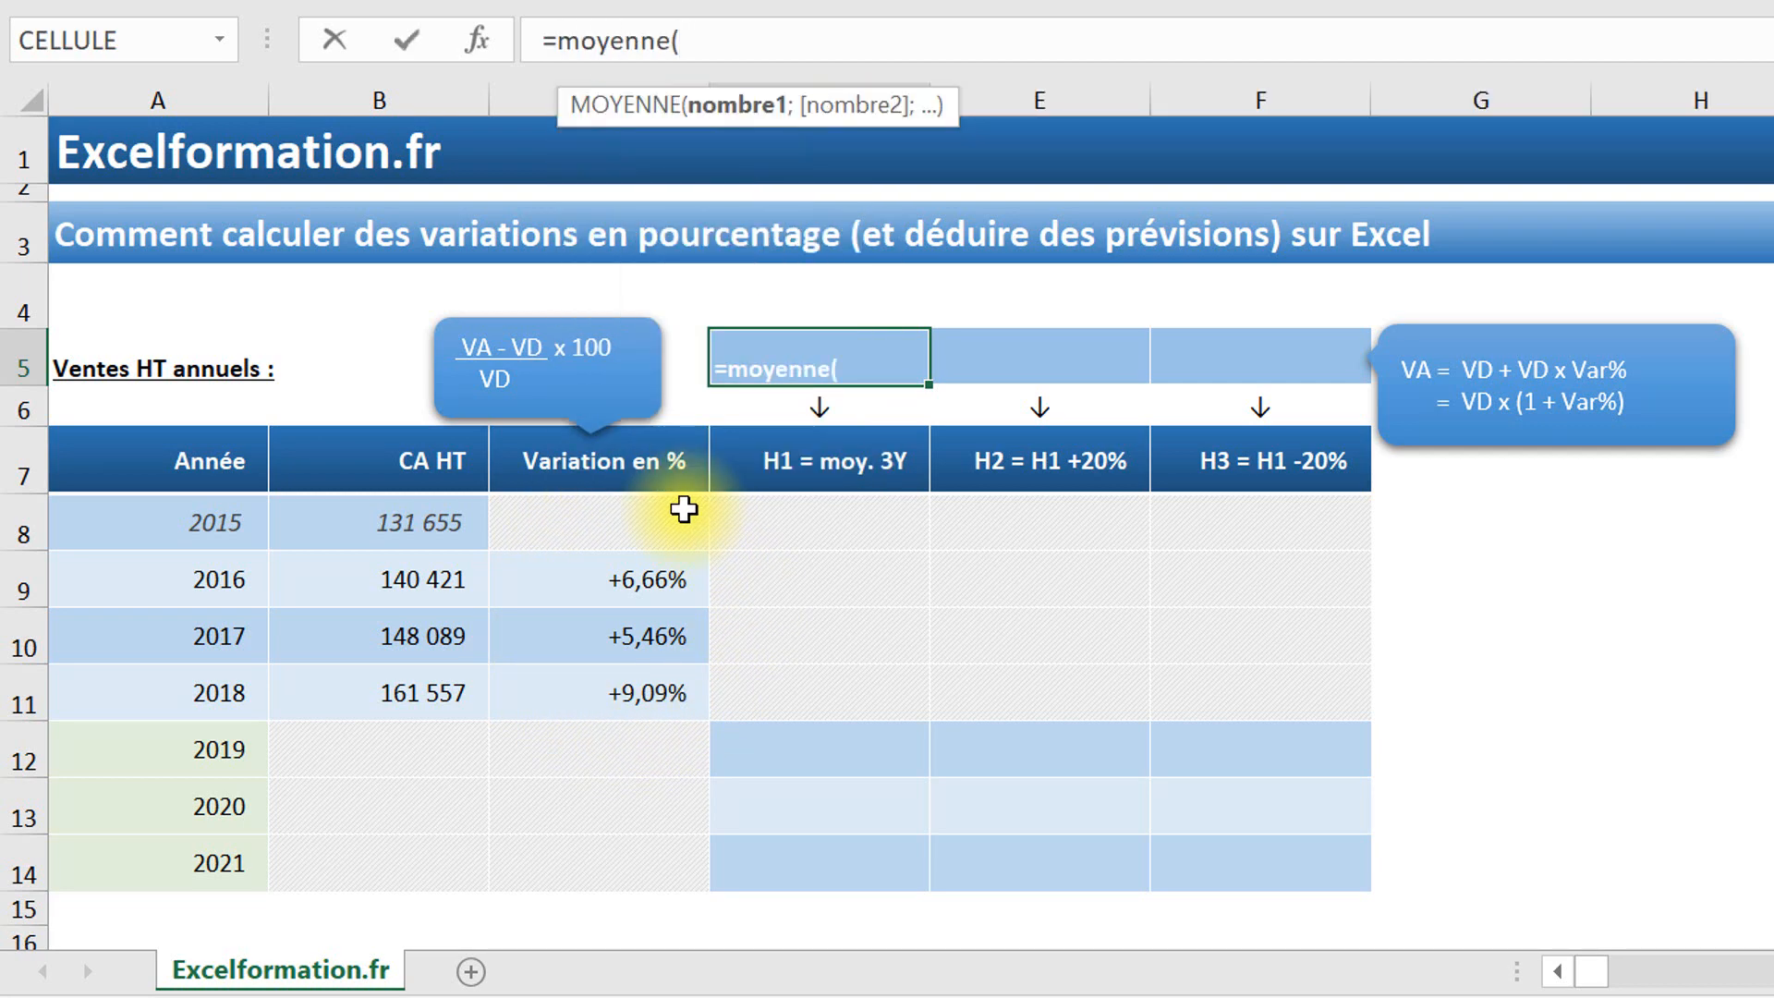
pyautogui.click(635, 572)
pyautogui.moveTo(620, 662); pyautogui.dragTo(621, 688)
pyautogui.press('Return')
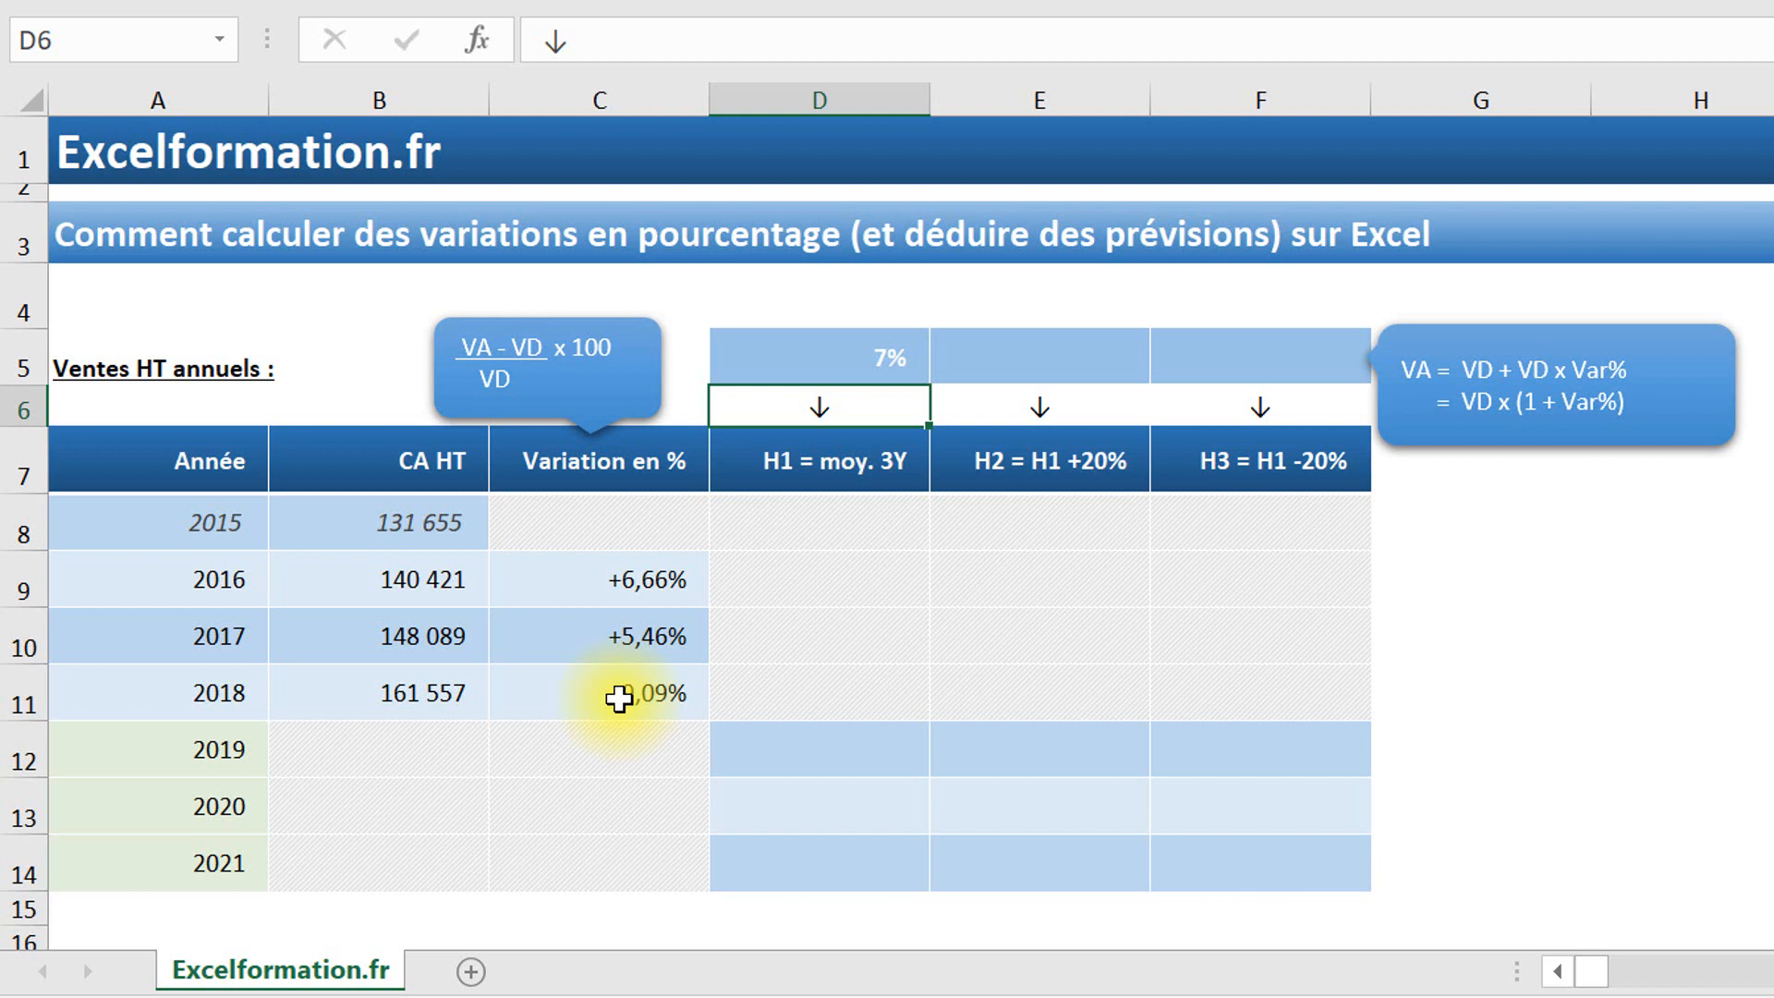
pyautogui.click(817, 358)
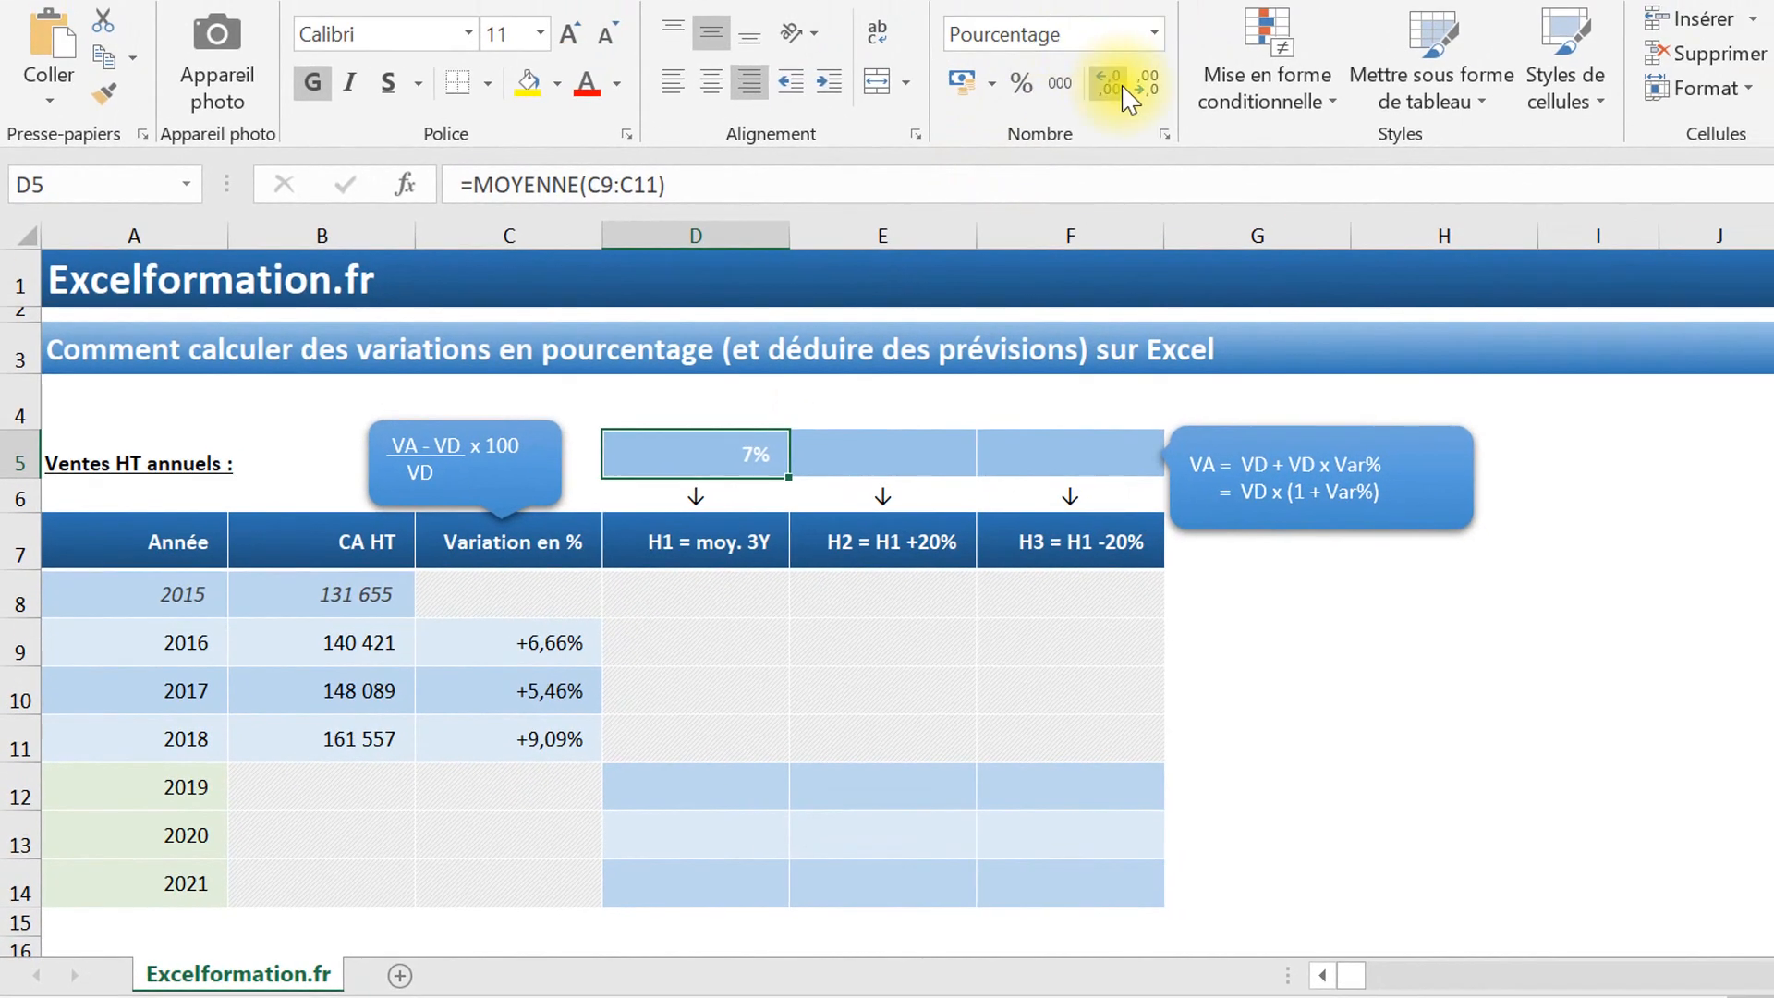
pyautogui.doubleClick(1123, 88)
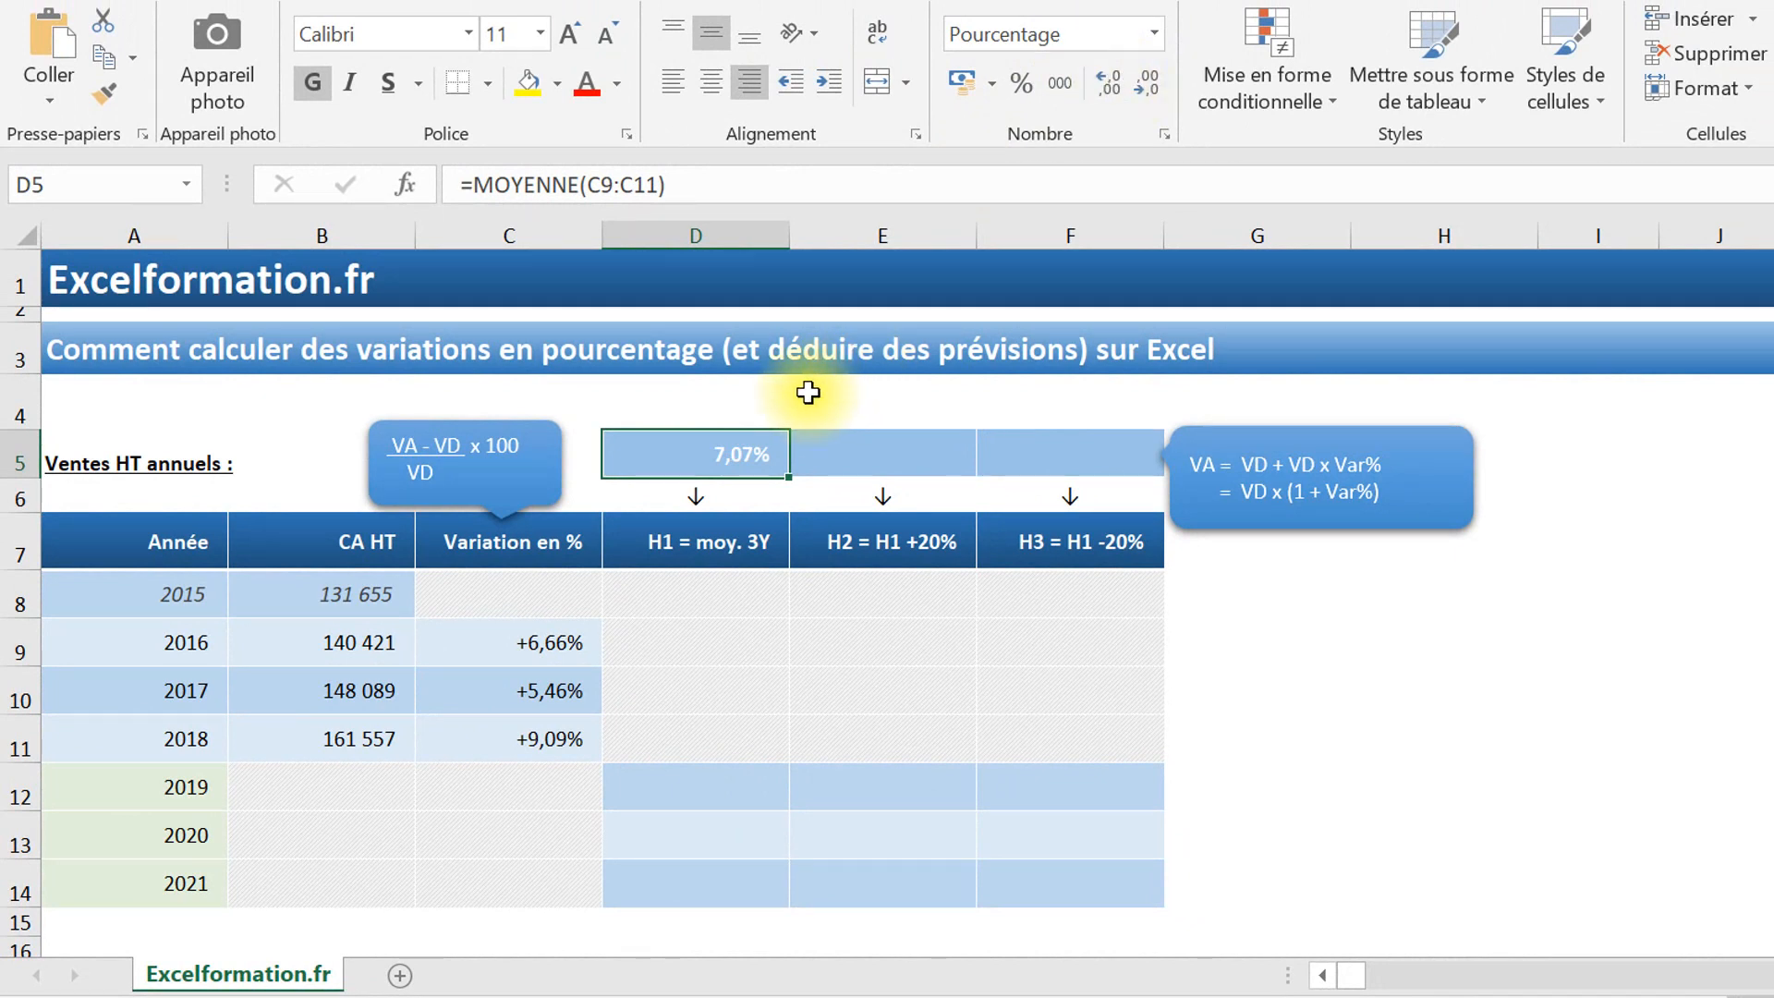
# Calculate the H2 rate in E5 with =MOYENNE(C9:C11)*(1+20%) and show it with two decimals.
pyautogui.click(905, 455)
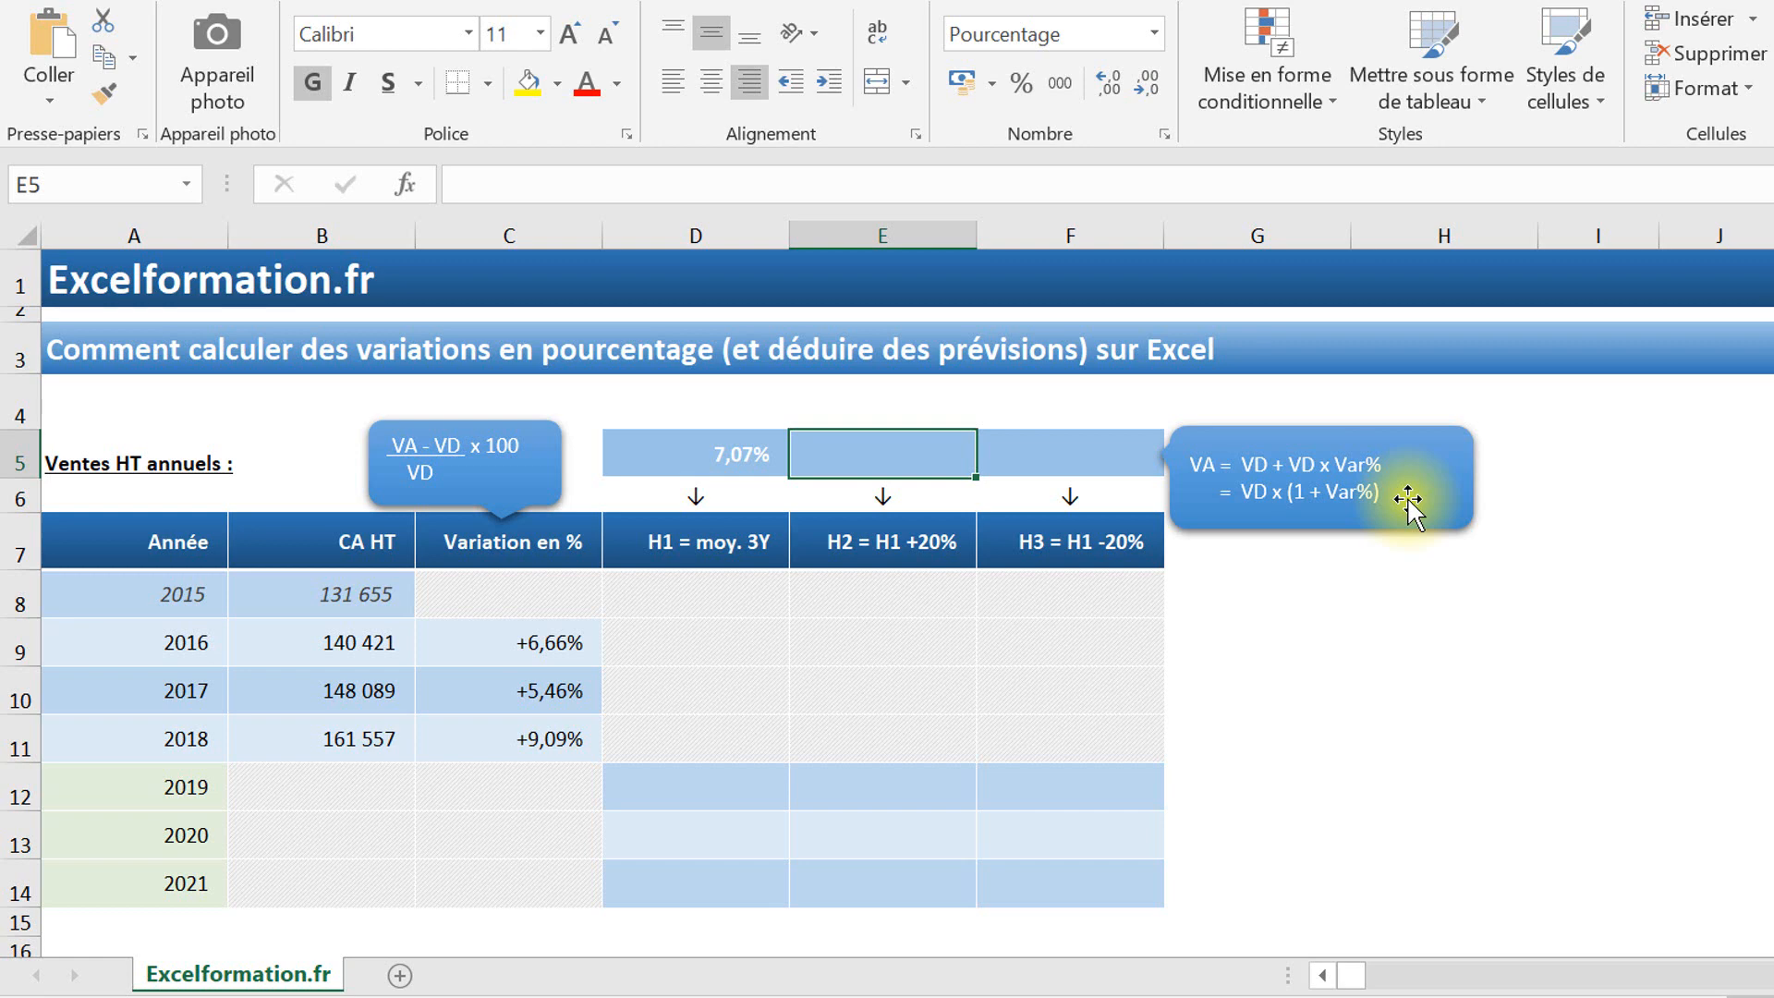
pyautogui.write('=')
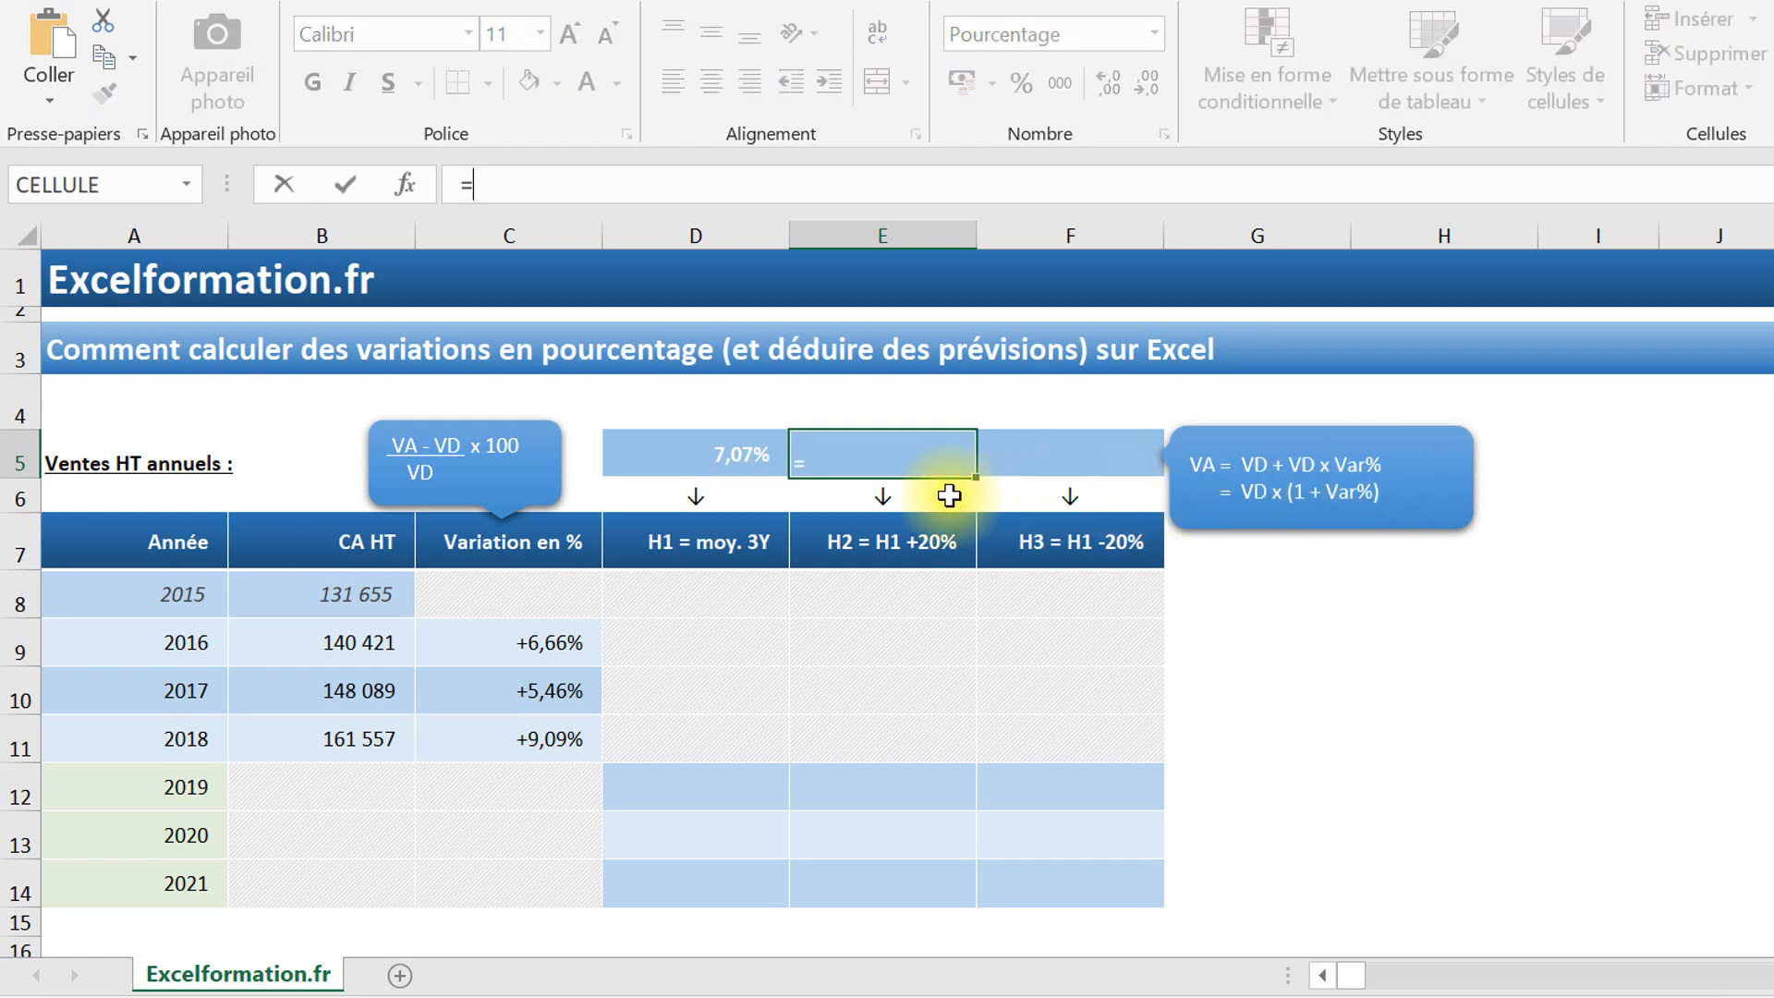
pyautogui.write('moye')
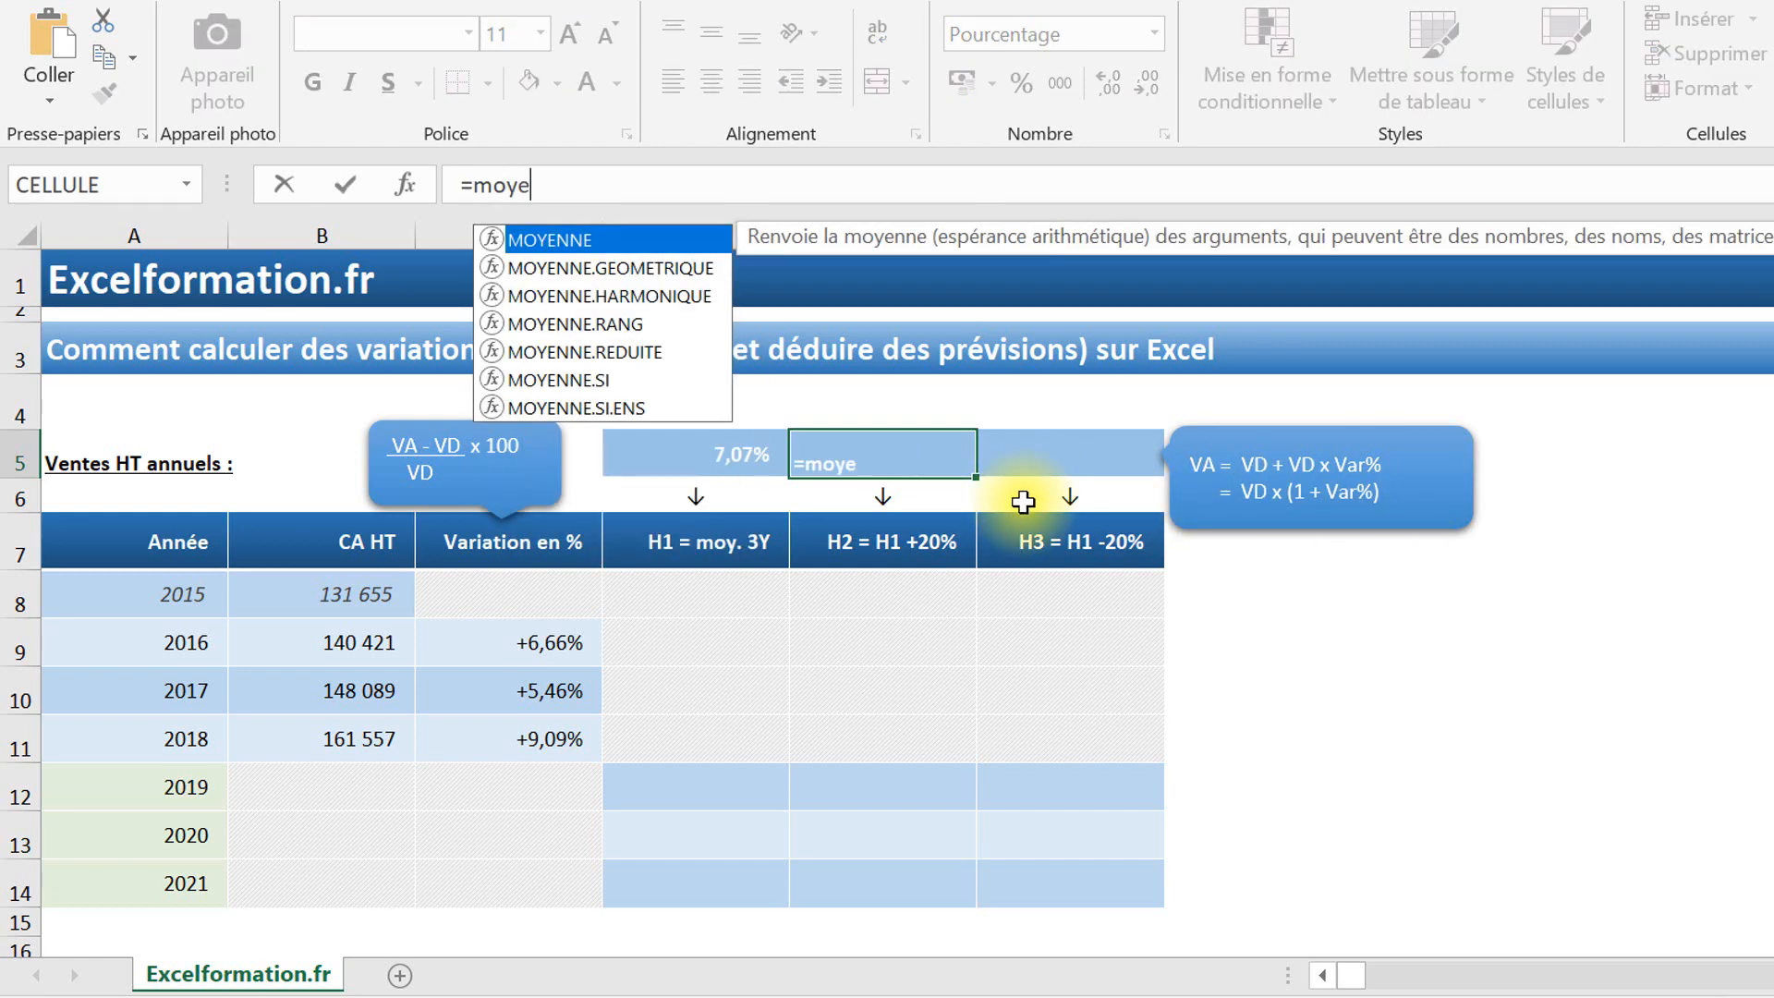
pyautogui.write('nne(')
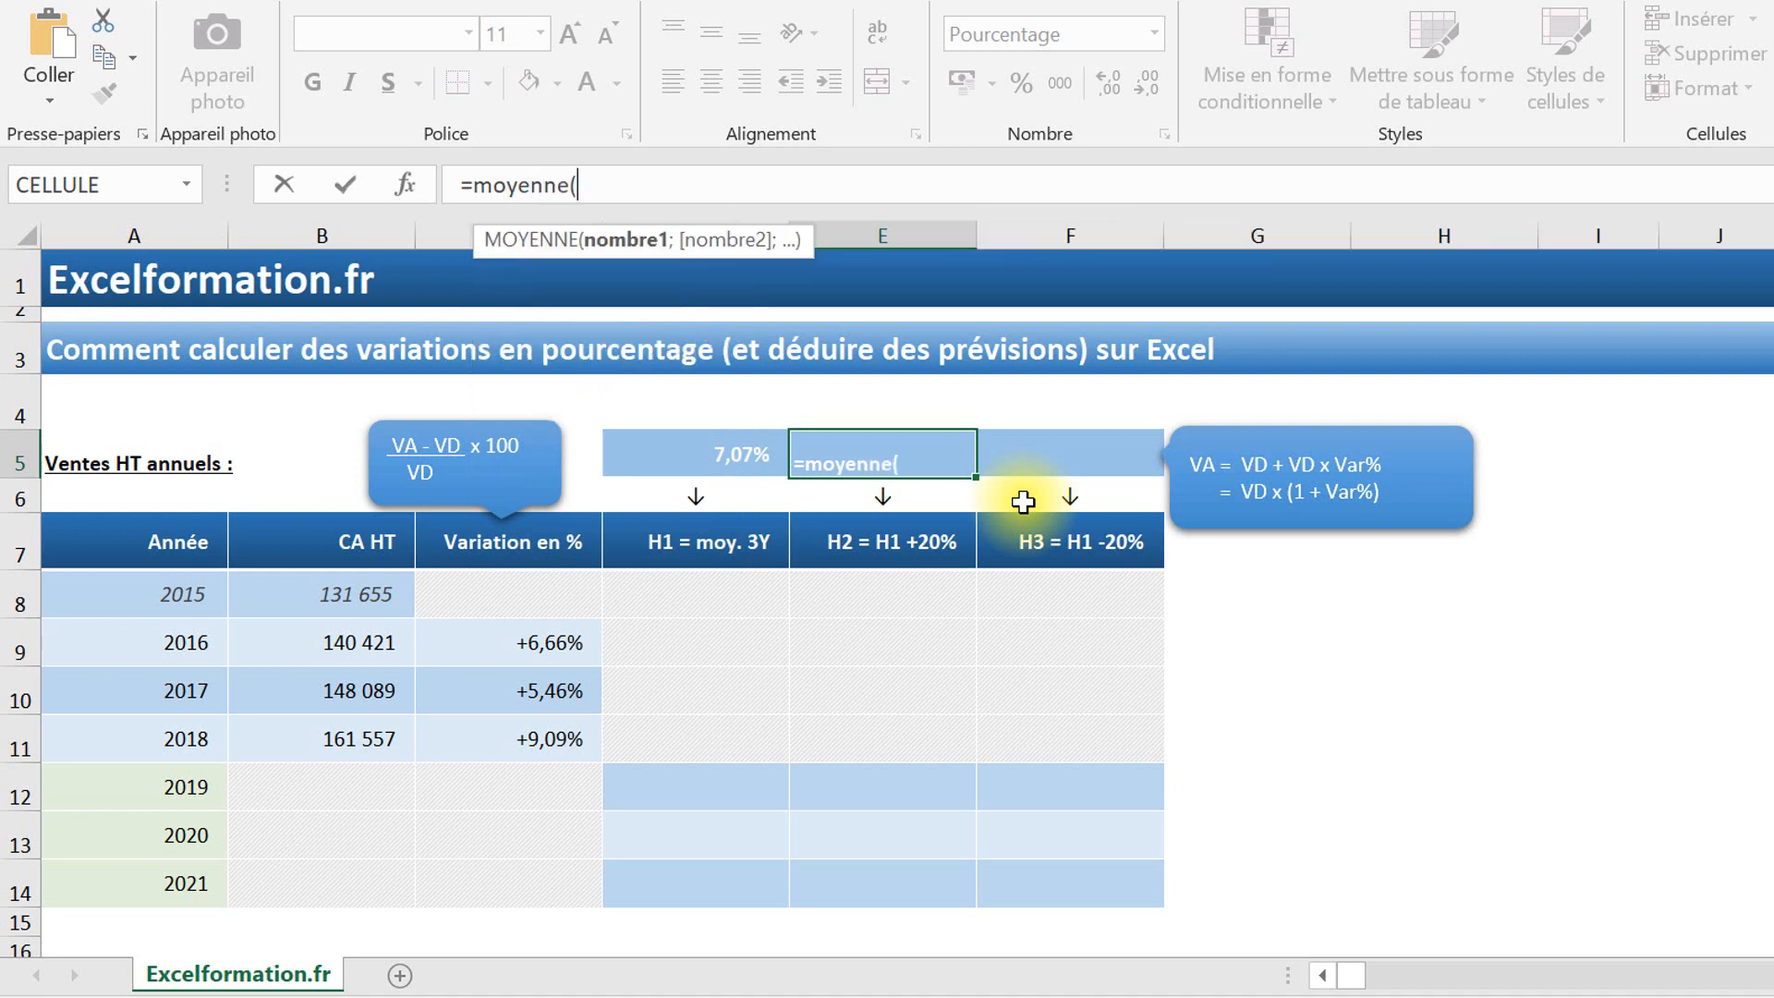
pyautogui.moveTo(540, 638); pyautogui.dragTo(531, 741)
pyautogui.write(')')
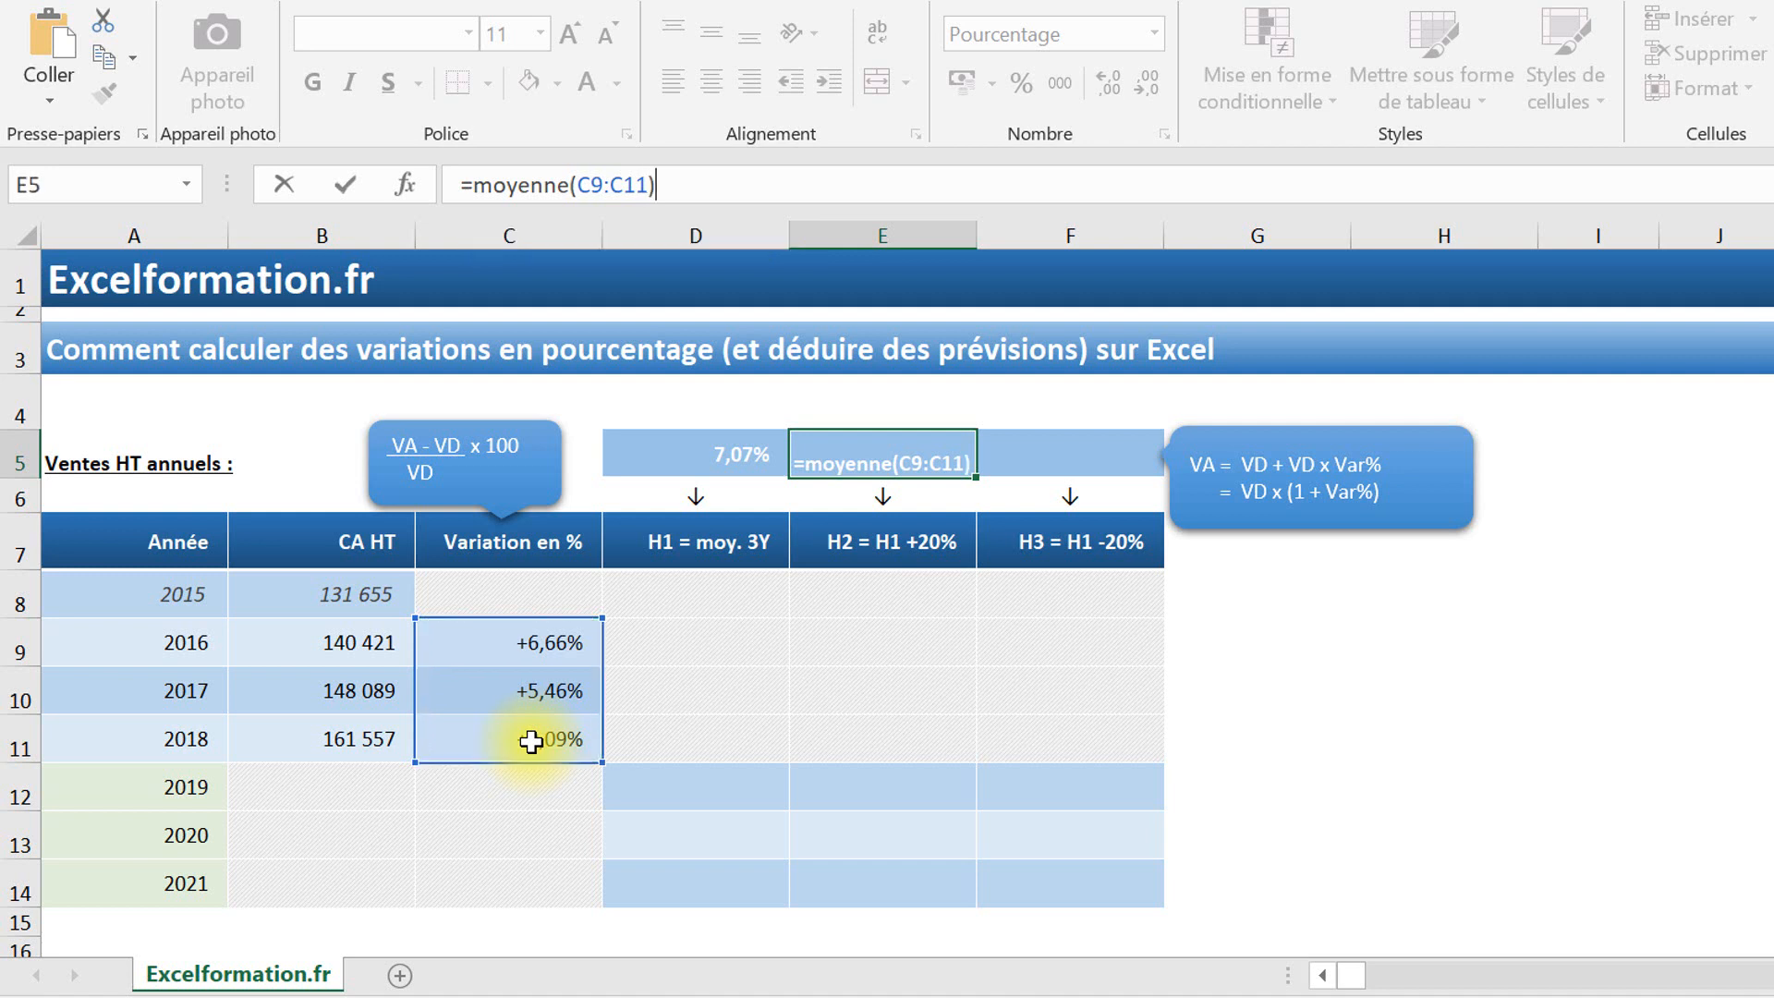
pyautogui.write('*')
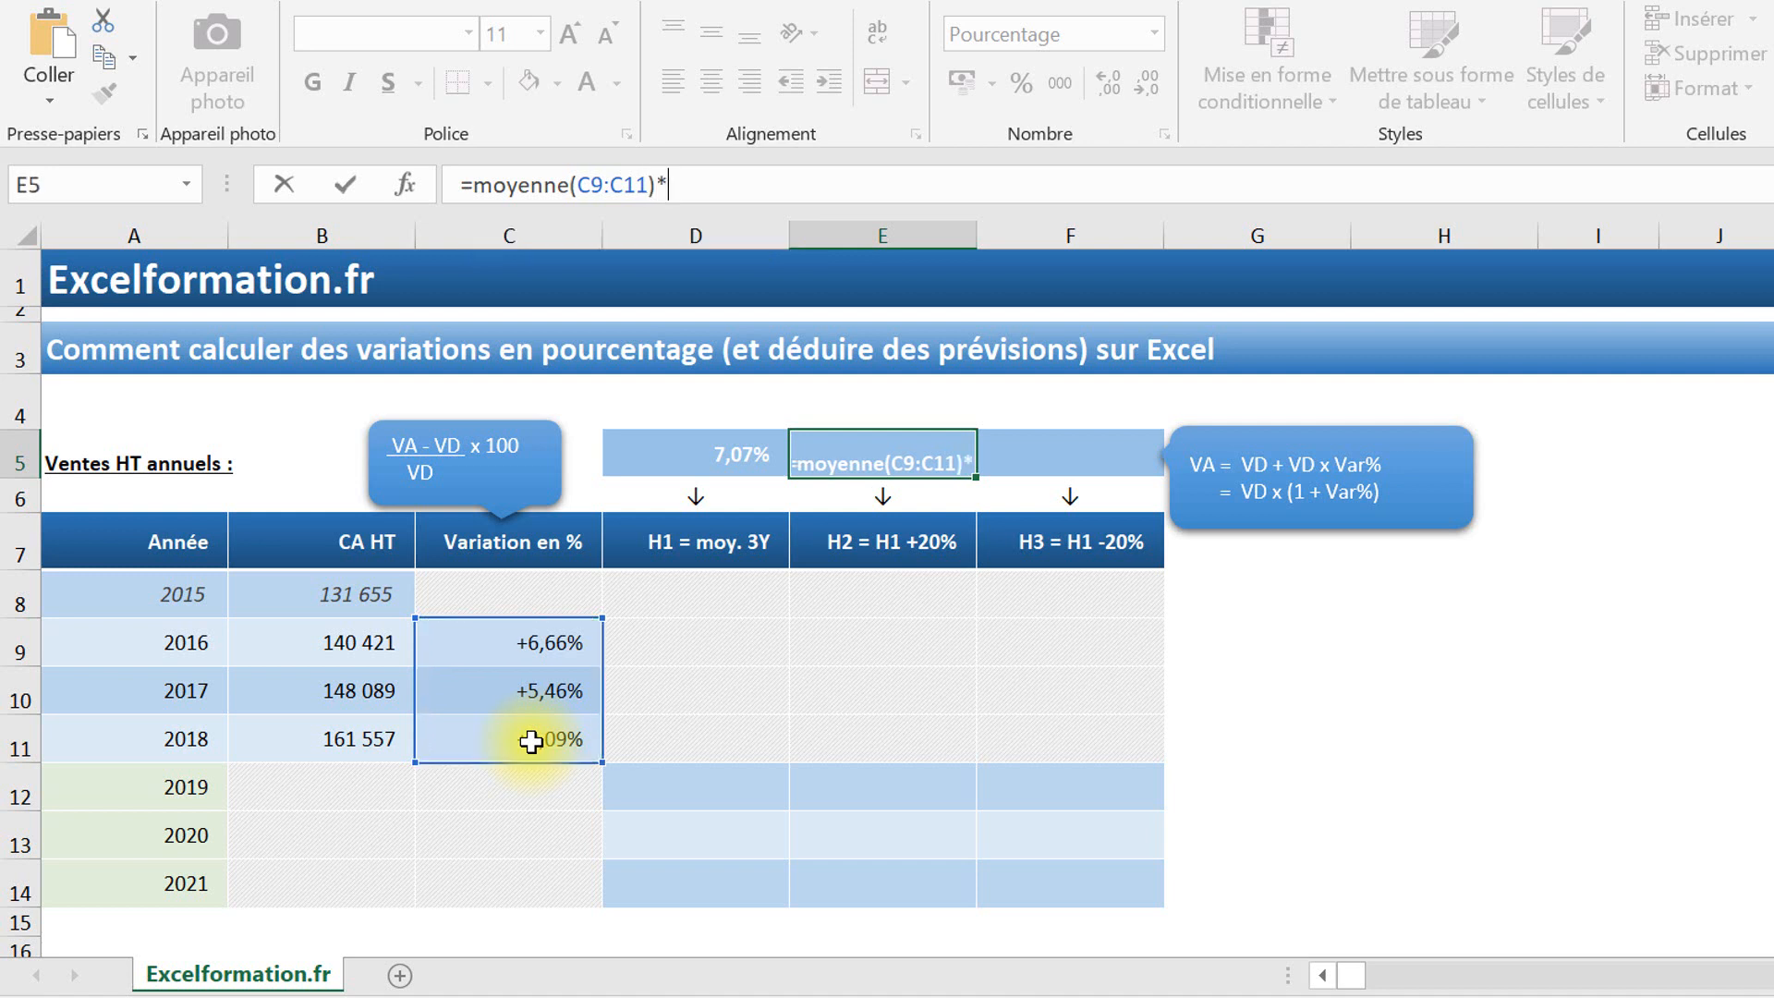
pyautogui.write('(1')
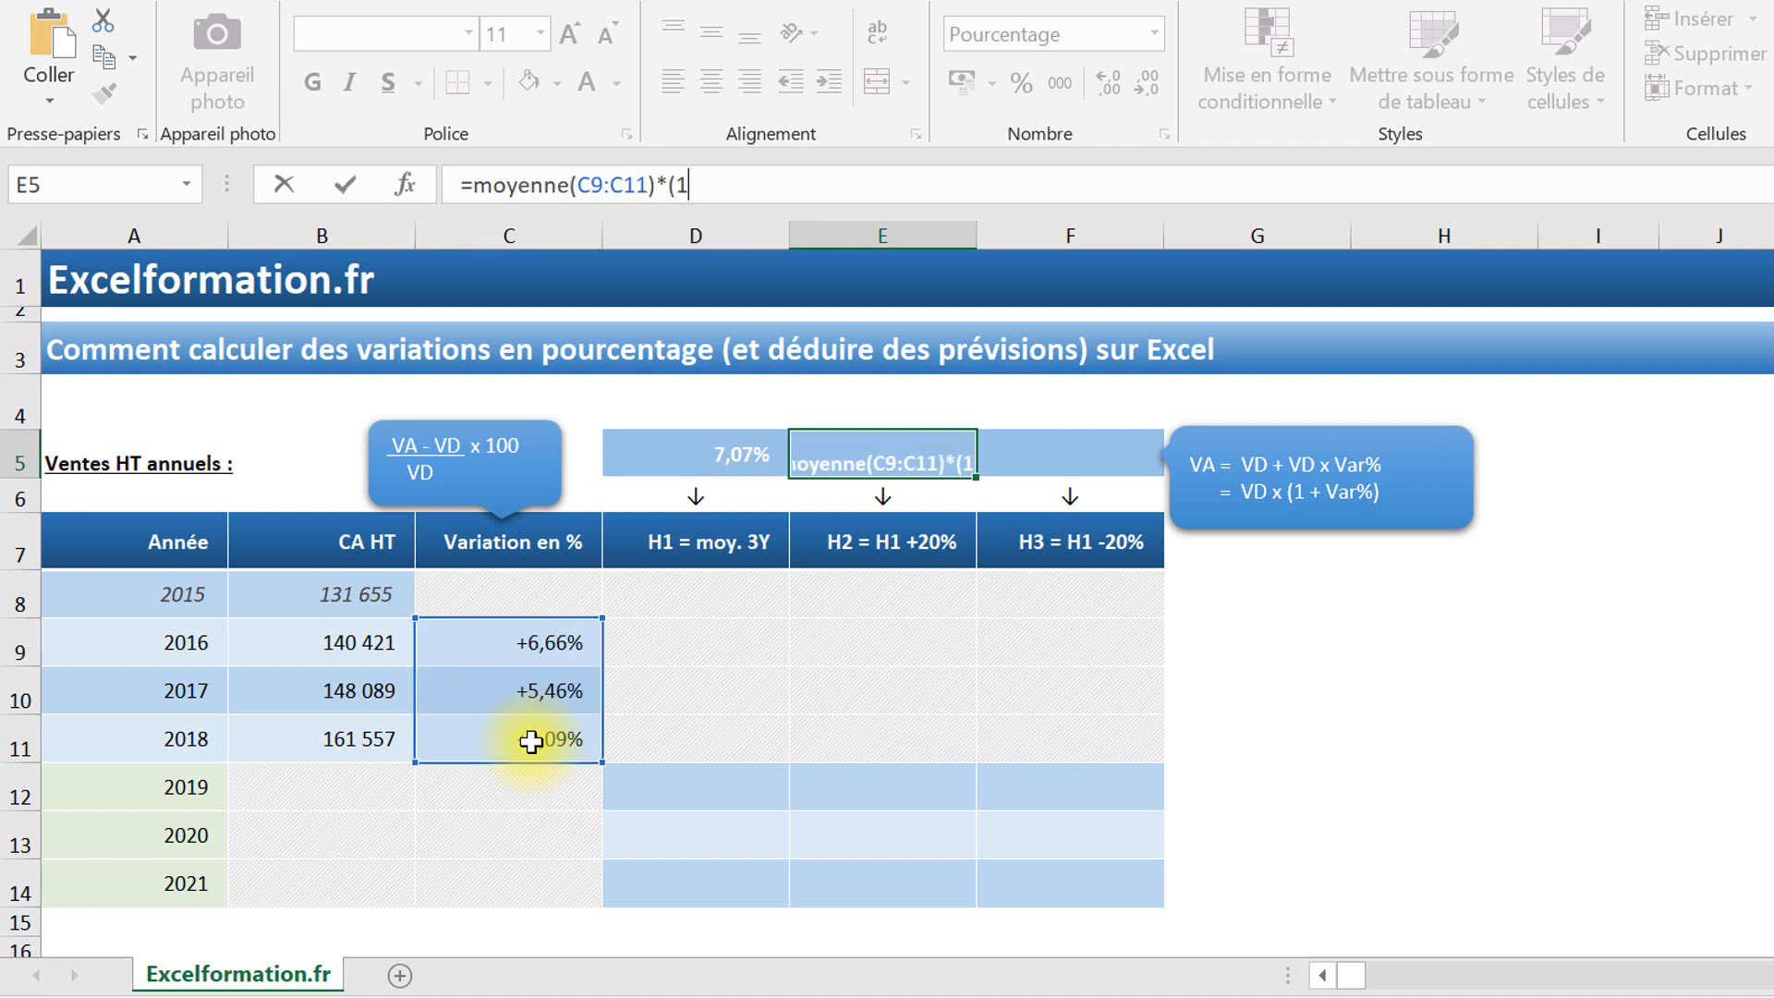
pyautogui.write('+')
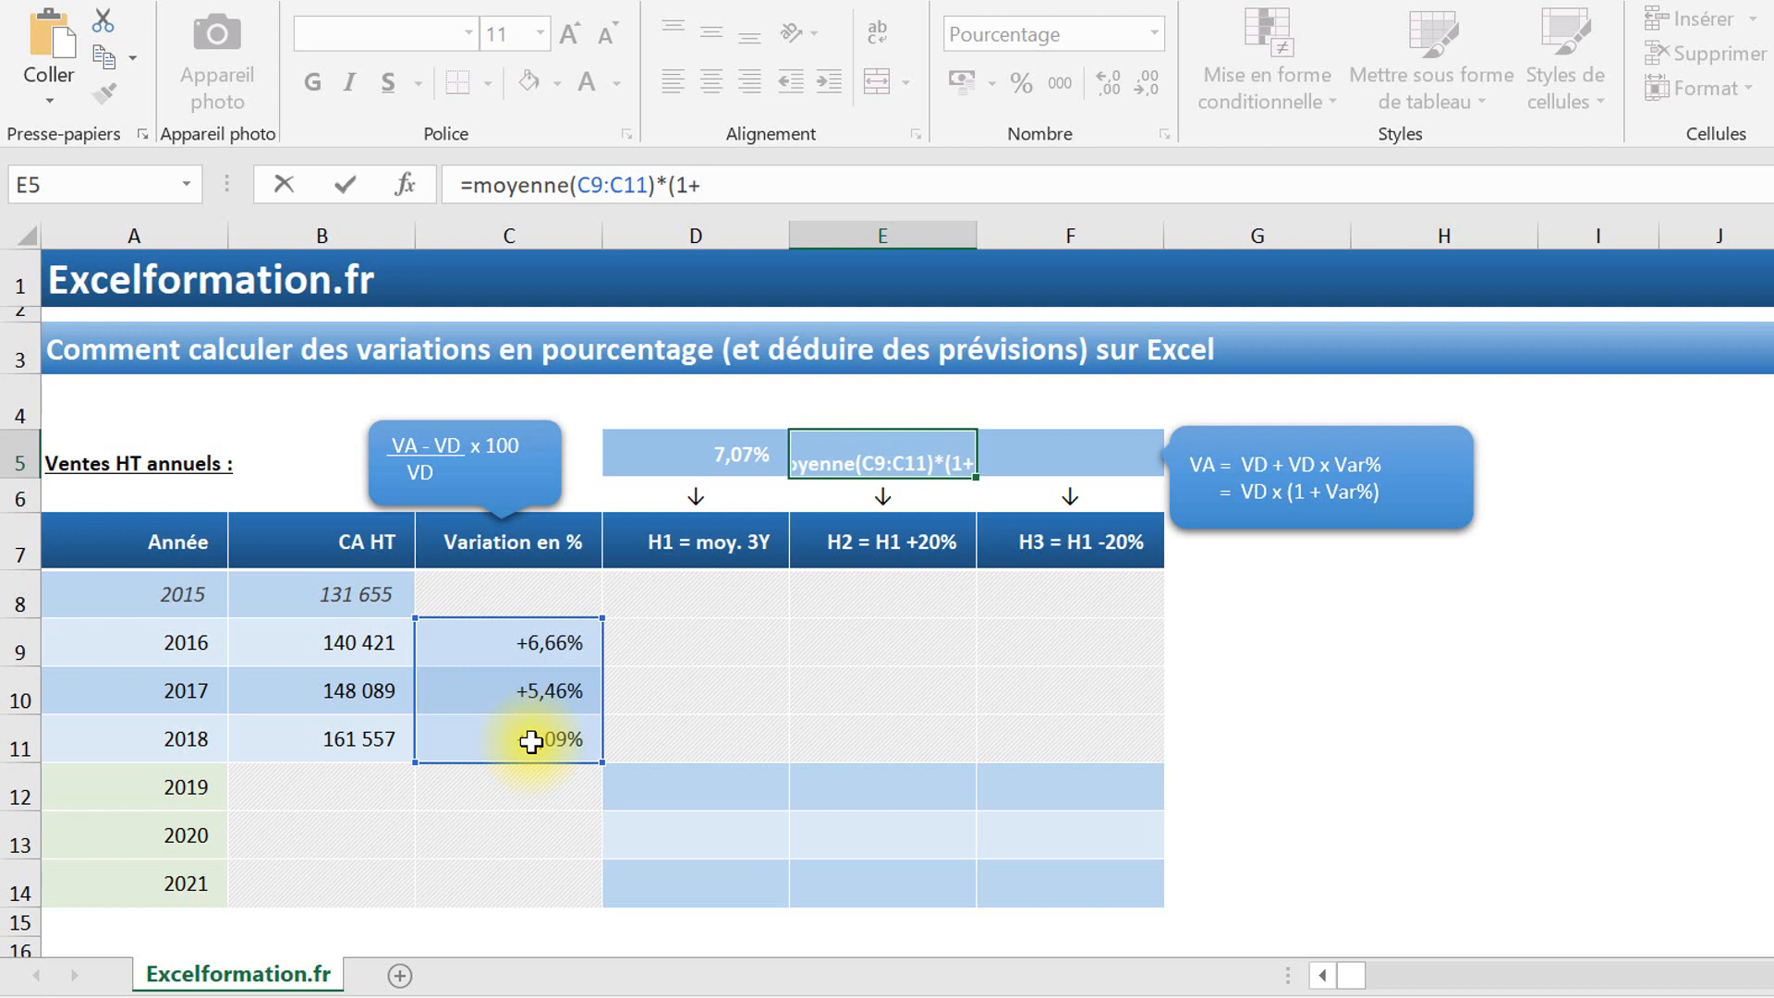
pyautogui.write('20%)')
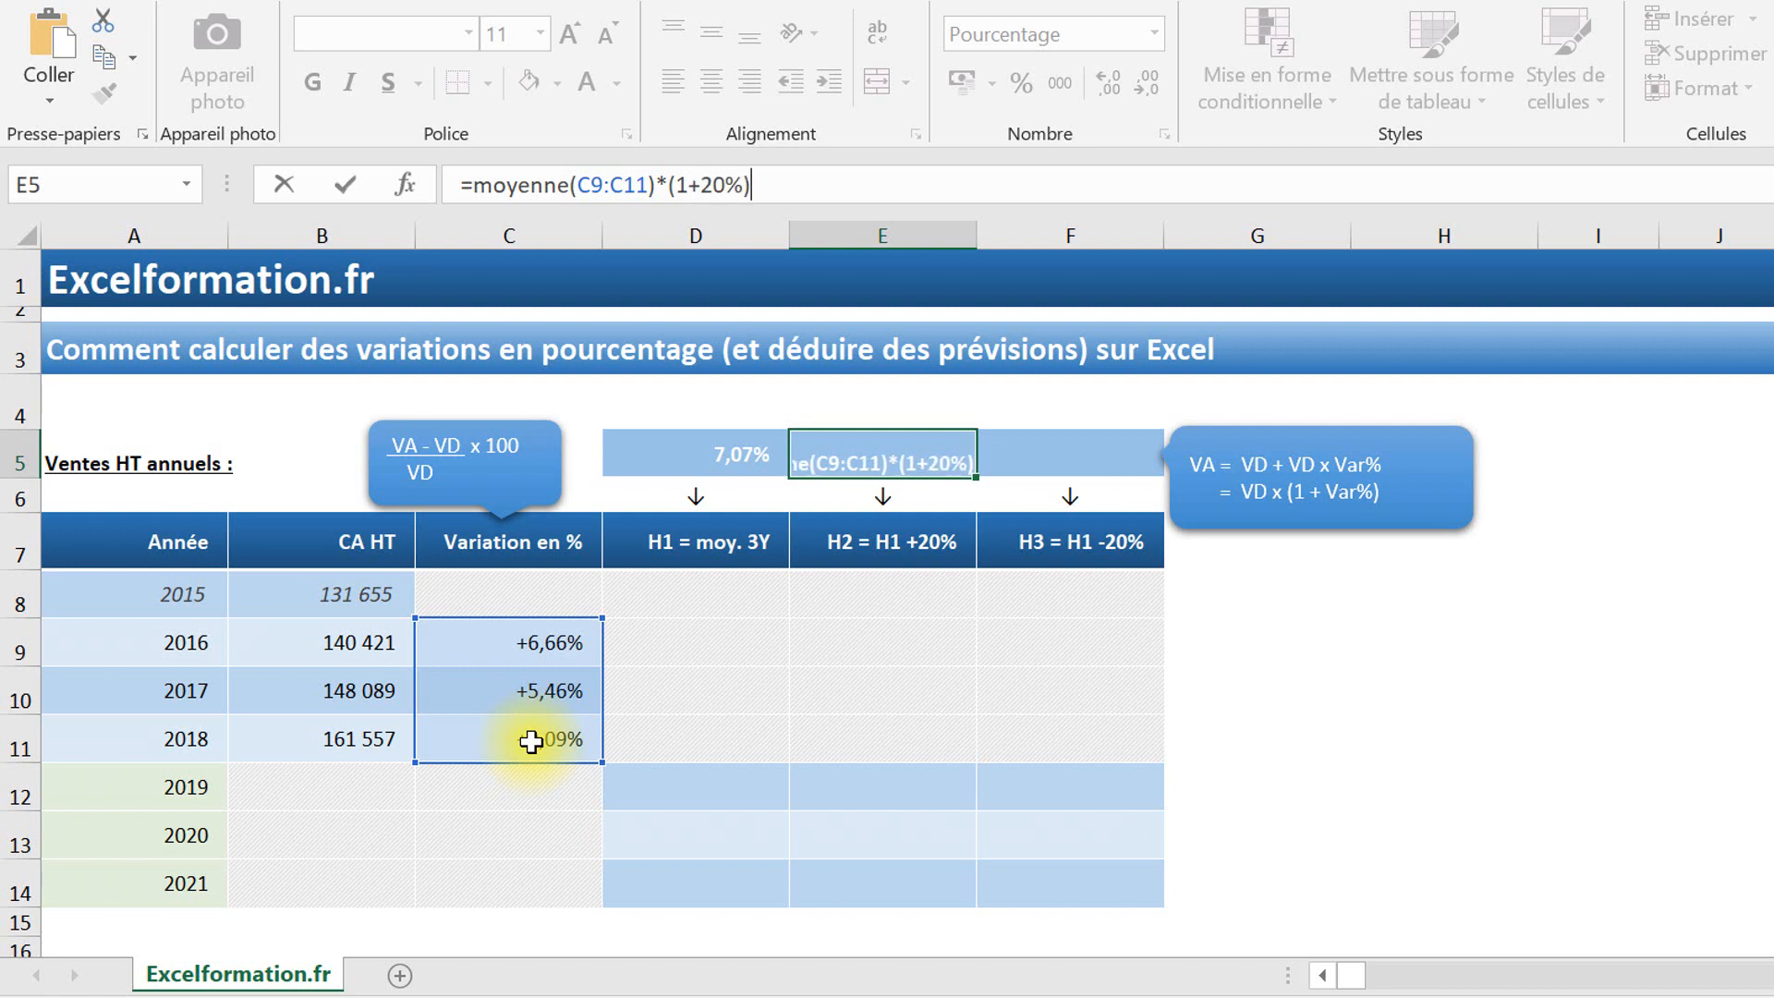
pyautogui.press('Return')
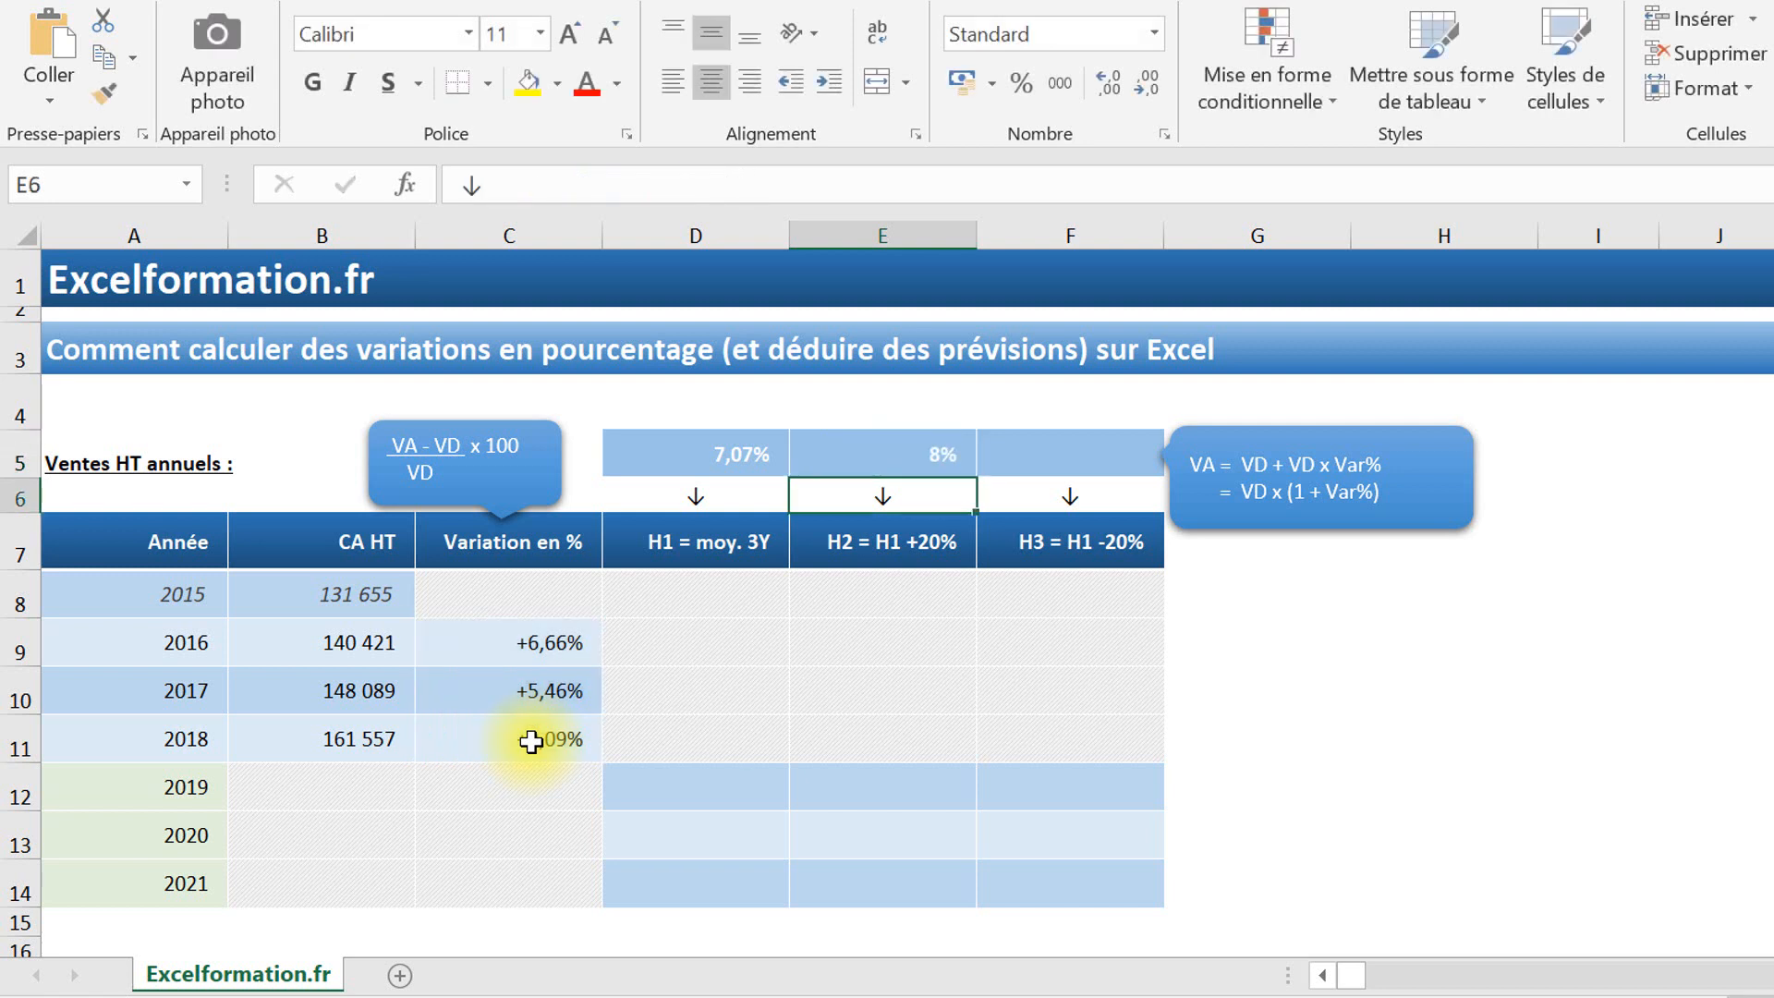
pyautogui.click(919, 449)
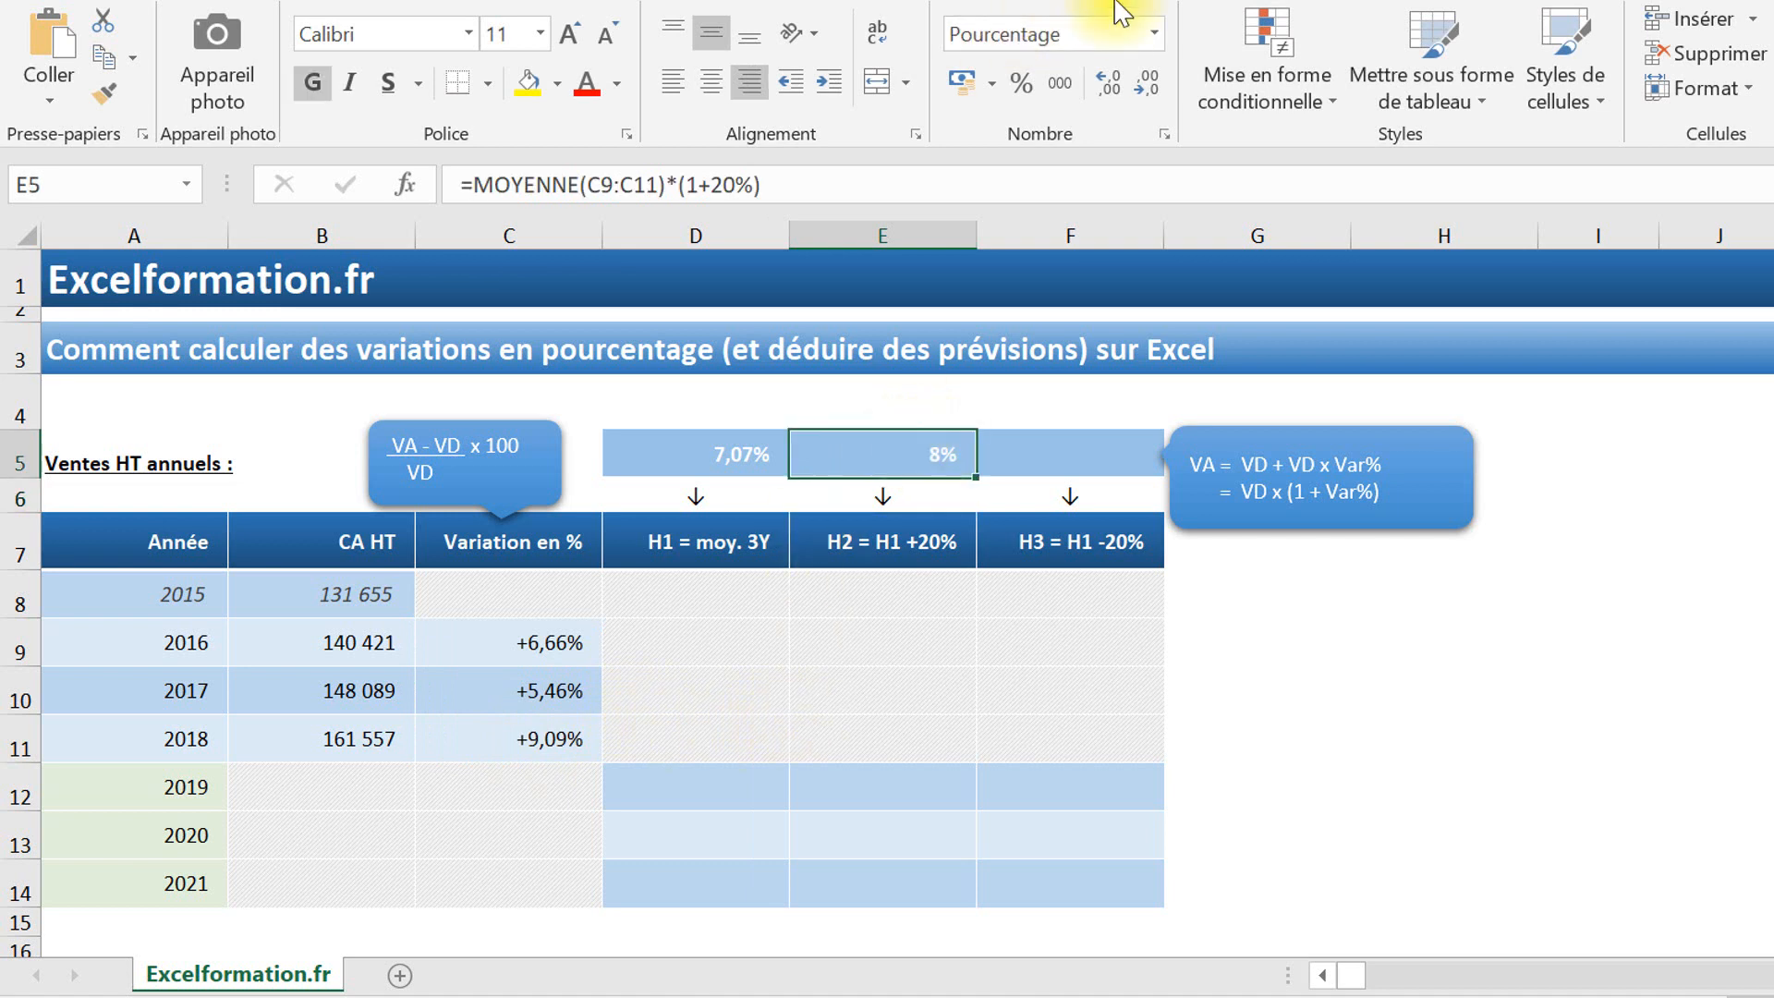
pyautogui.doubleClick(1110, 82)
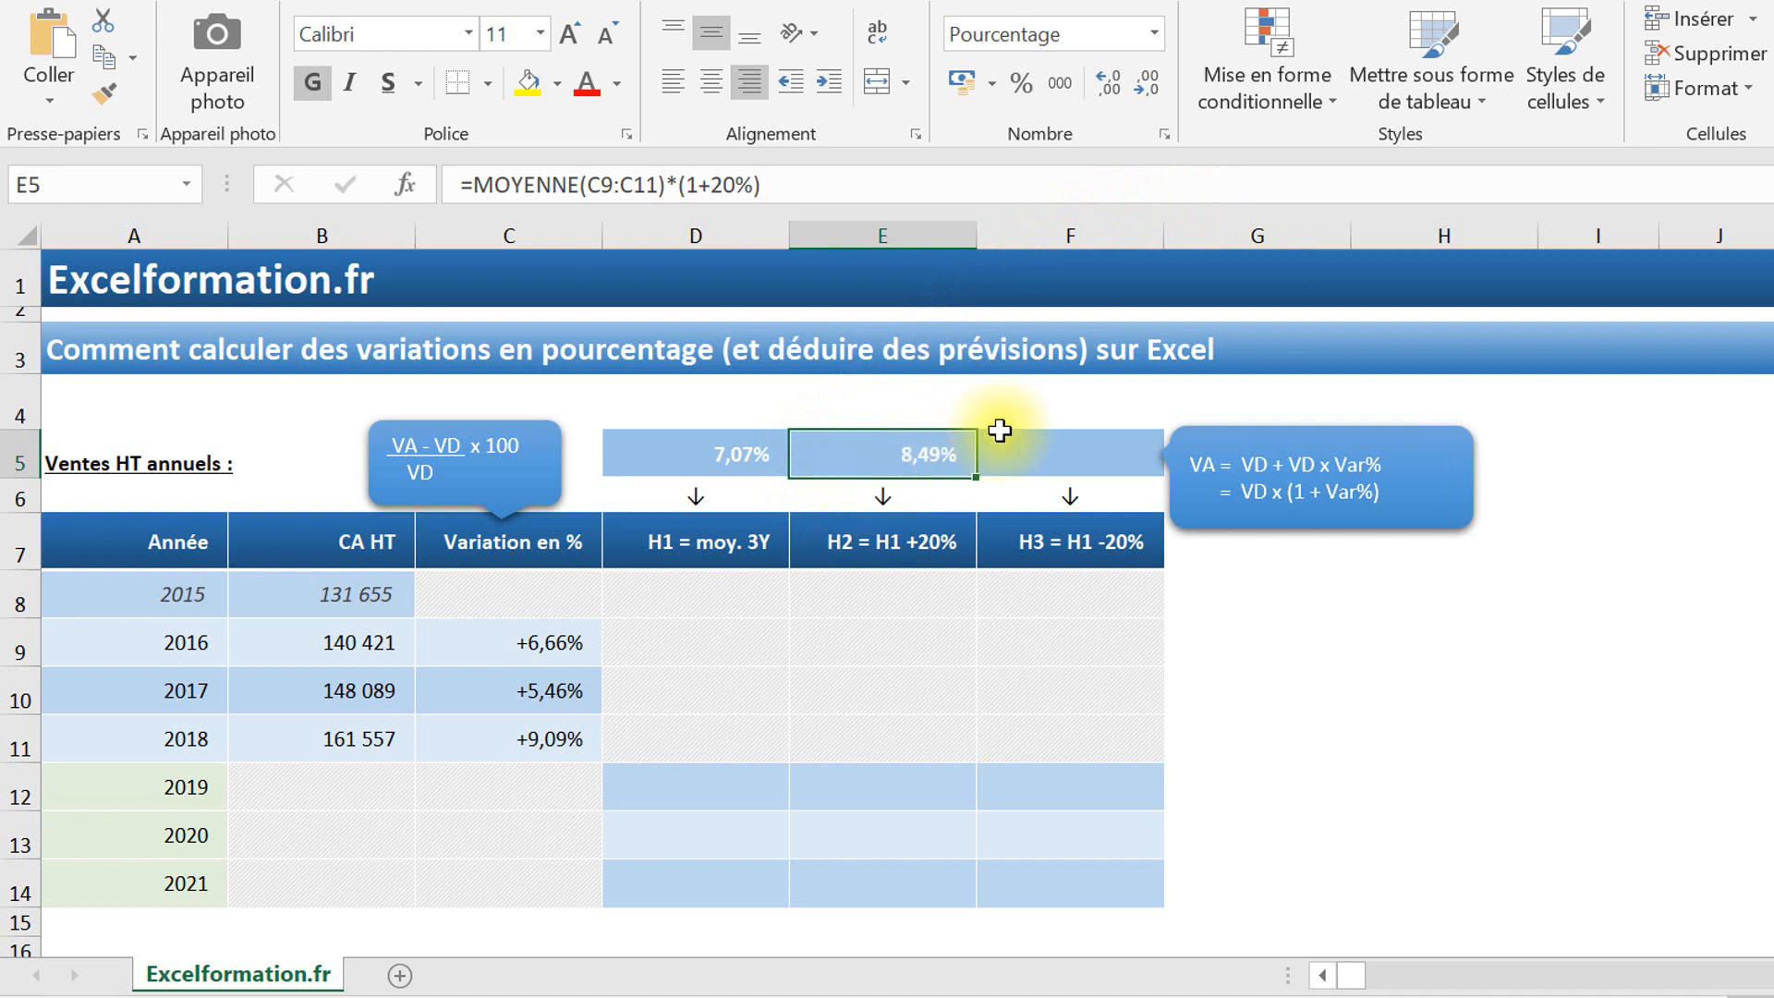
# Calculate the H3 rate in F5 with =MOYENNE(C9:C11)*(1-20%) and show it with two decimals.
pyautogui.click(1092, 453)
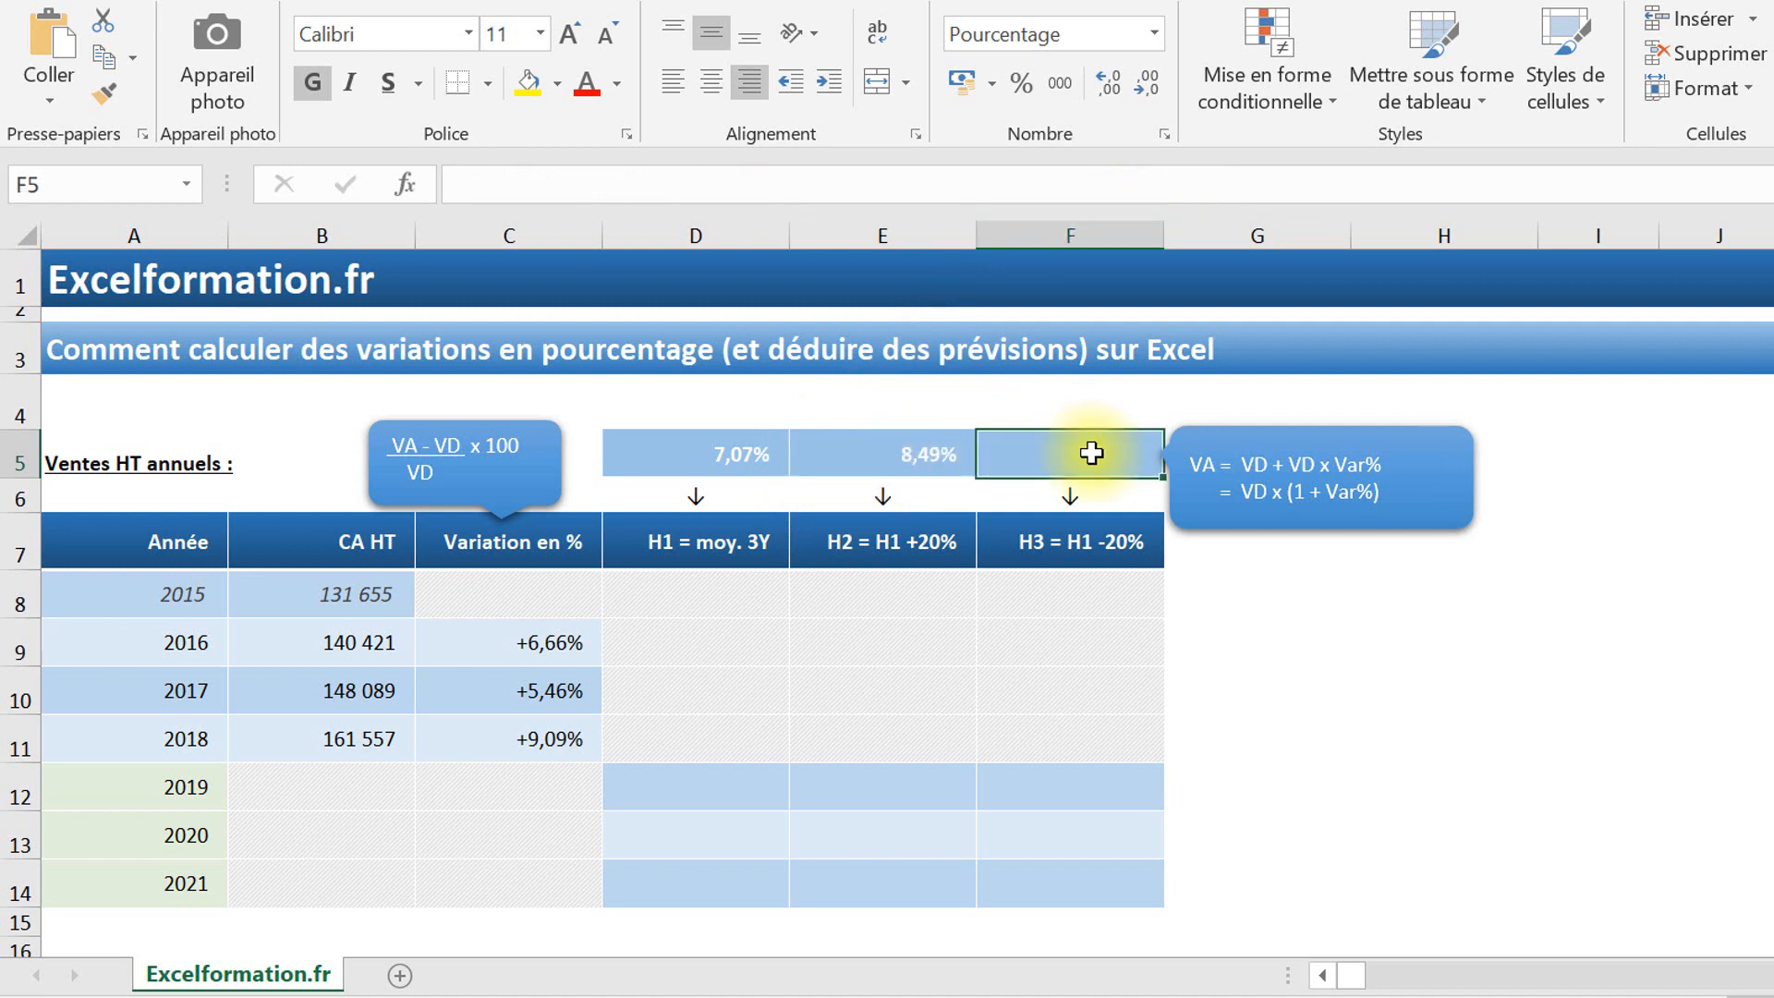
pyautogui.write('=m')
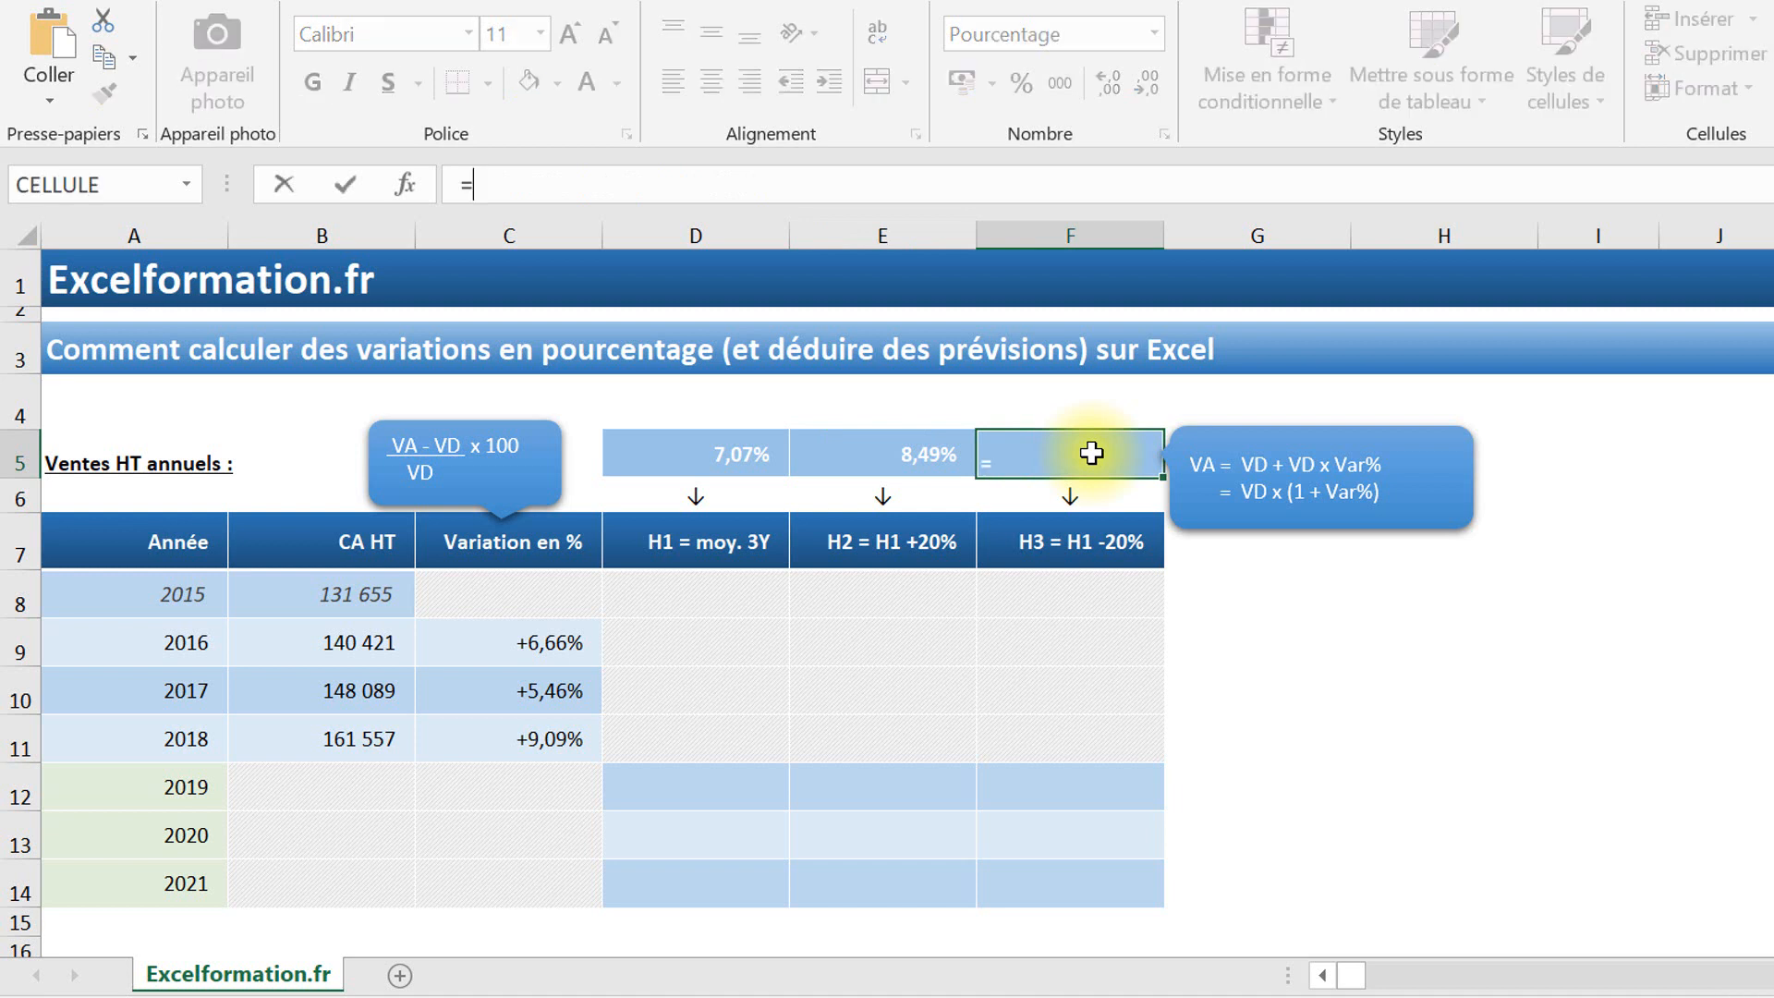
pyautogui.write('e')
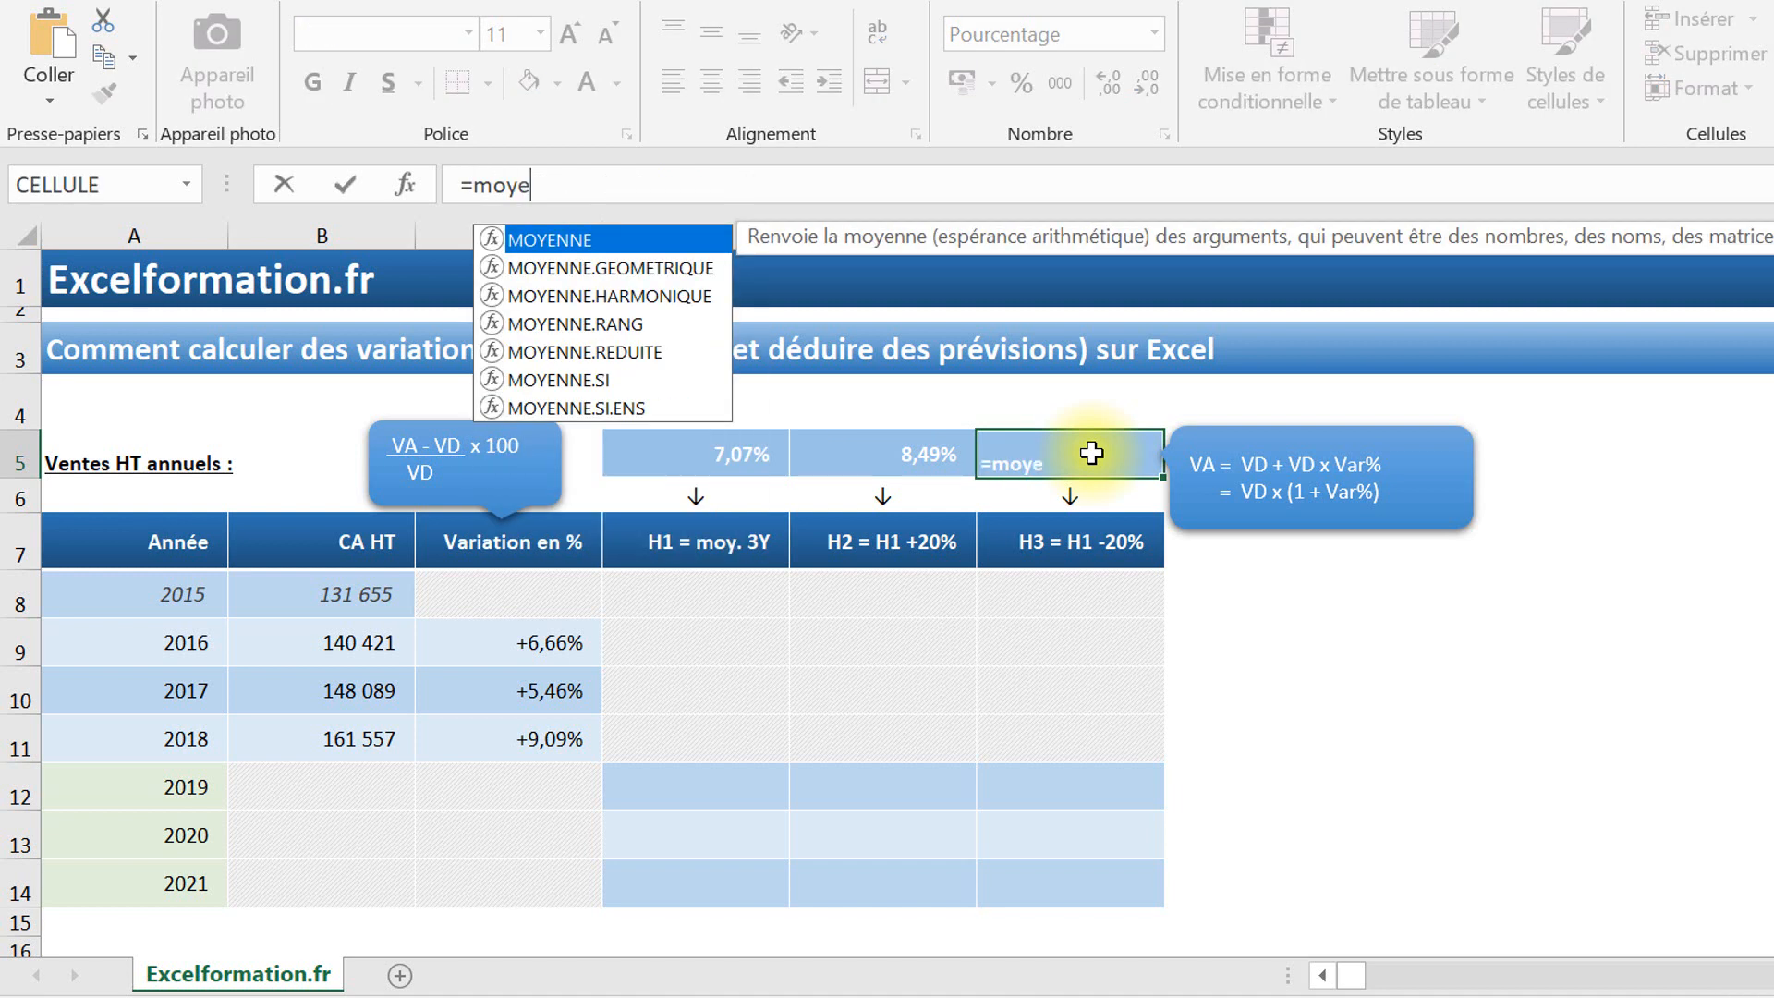
pyautogui.press('Tab')
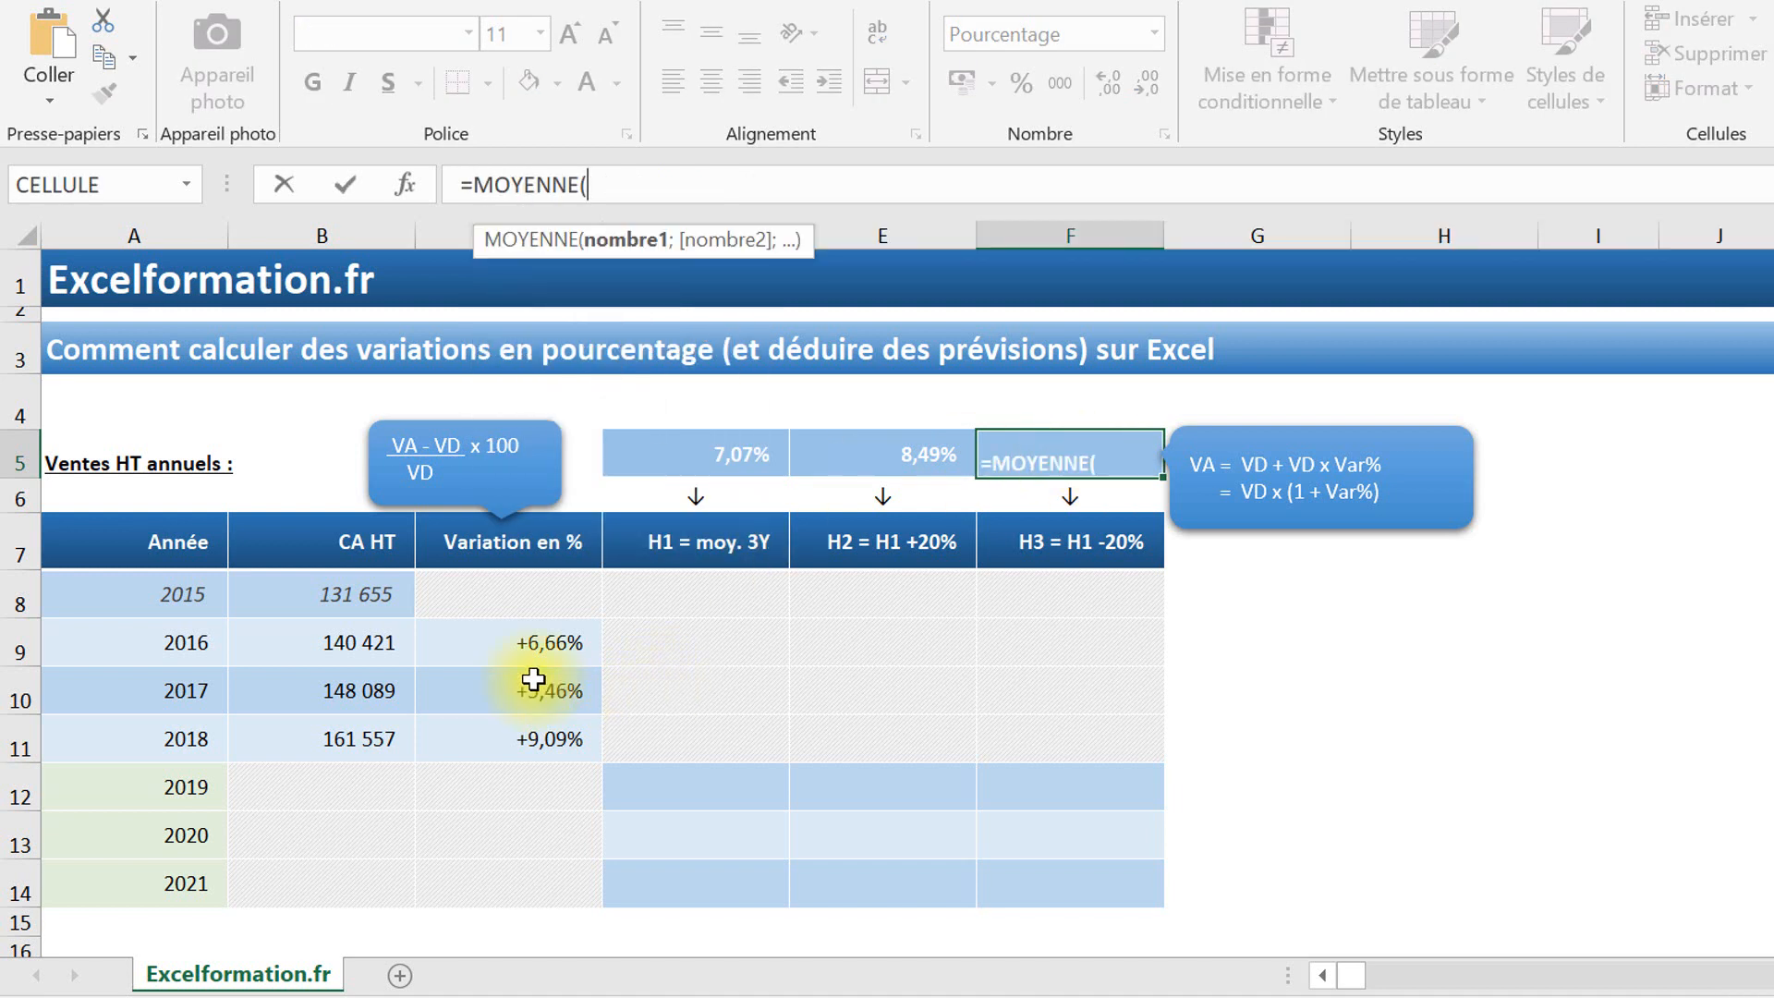
pyautogui.moveTo(550, 645); pyautogui.dragTo(554, 739)
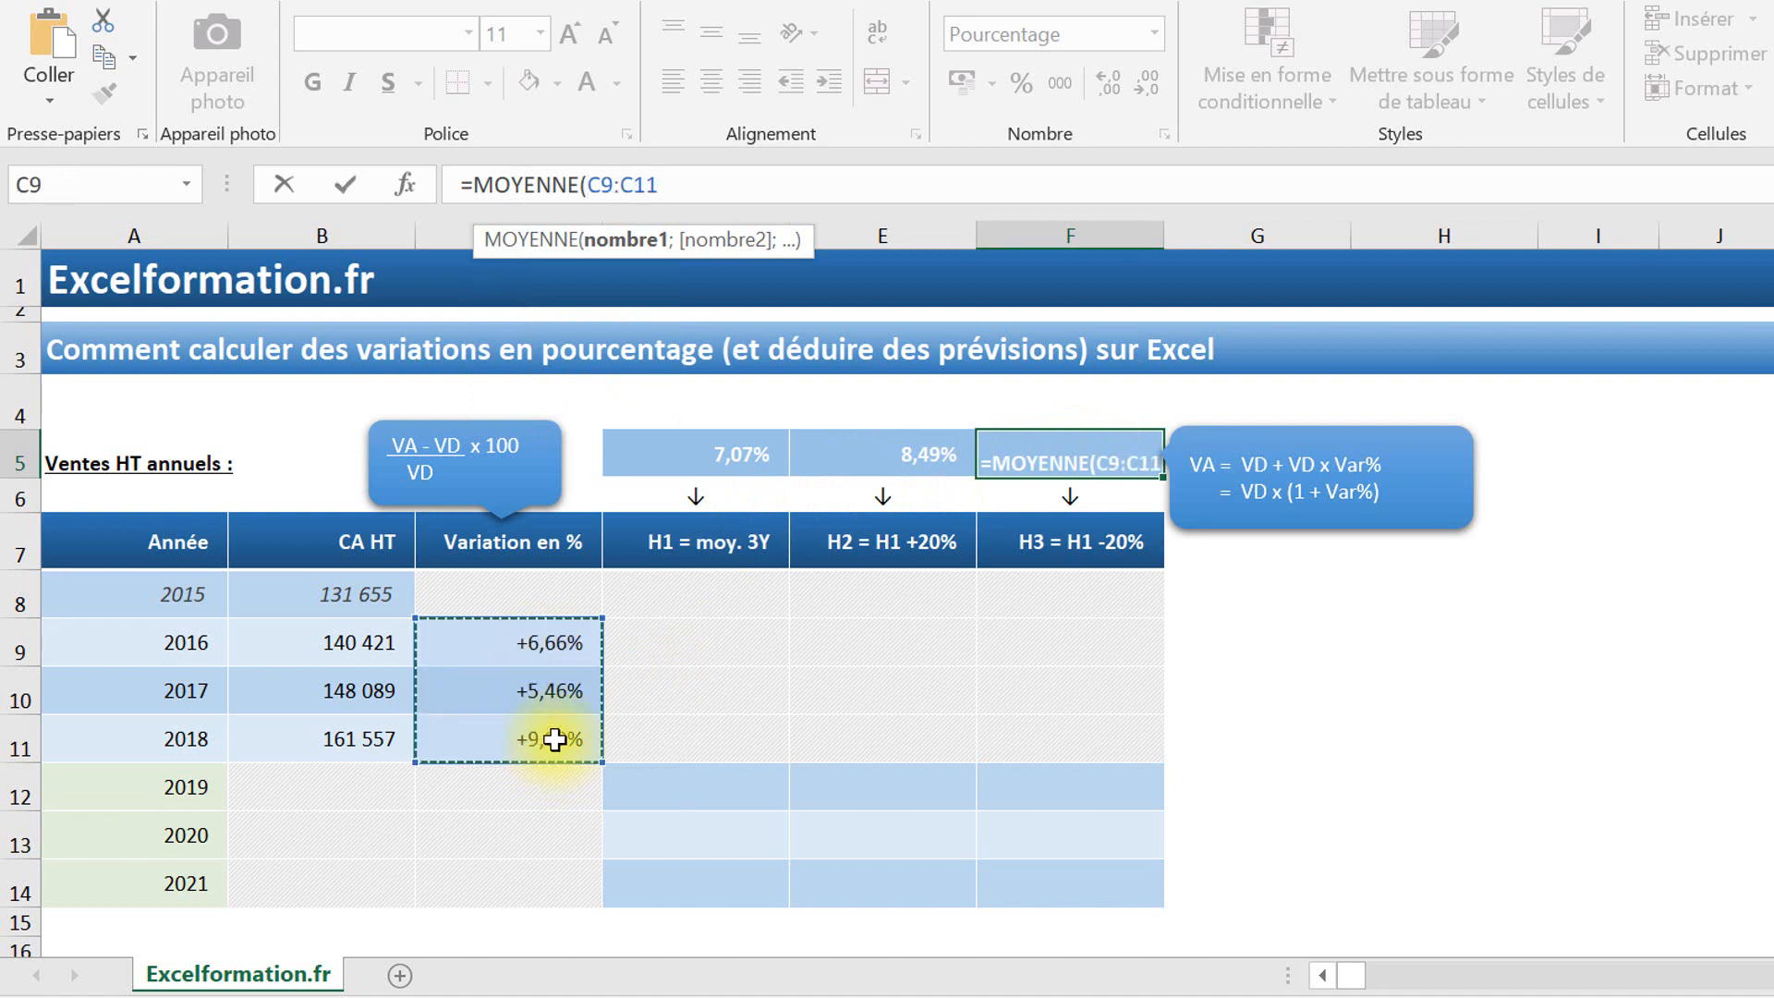
pyautogui.write(')*')
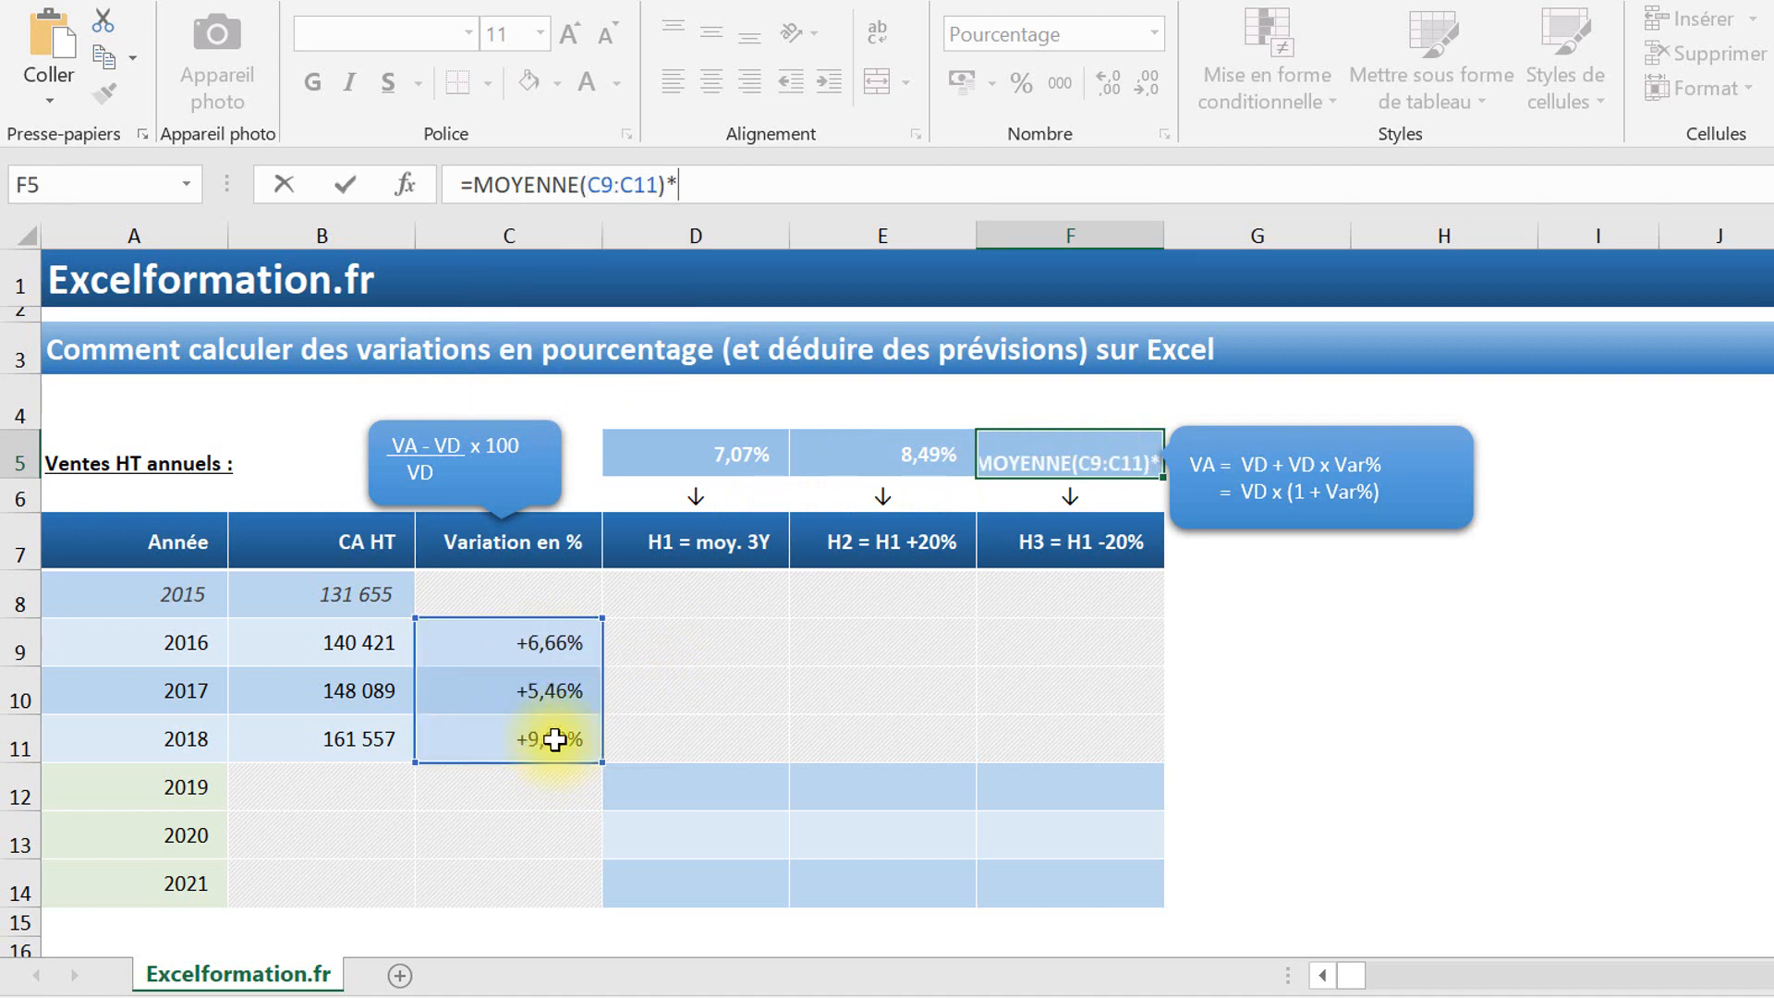
pyautogui.write('(')
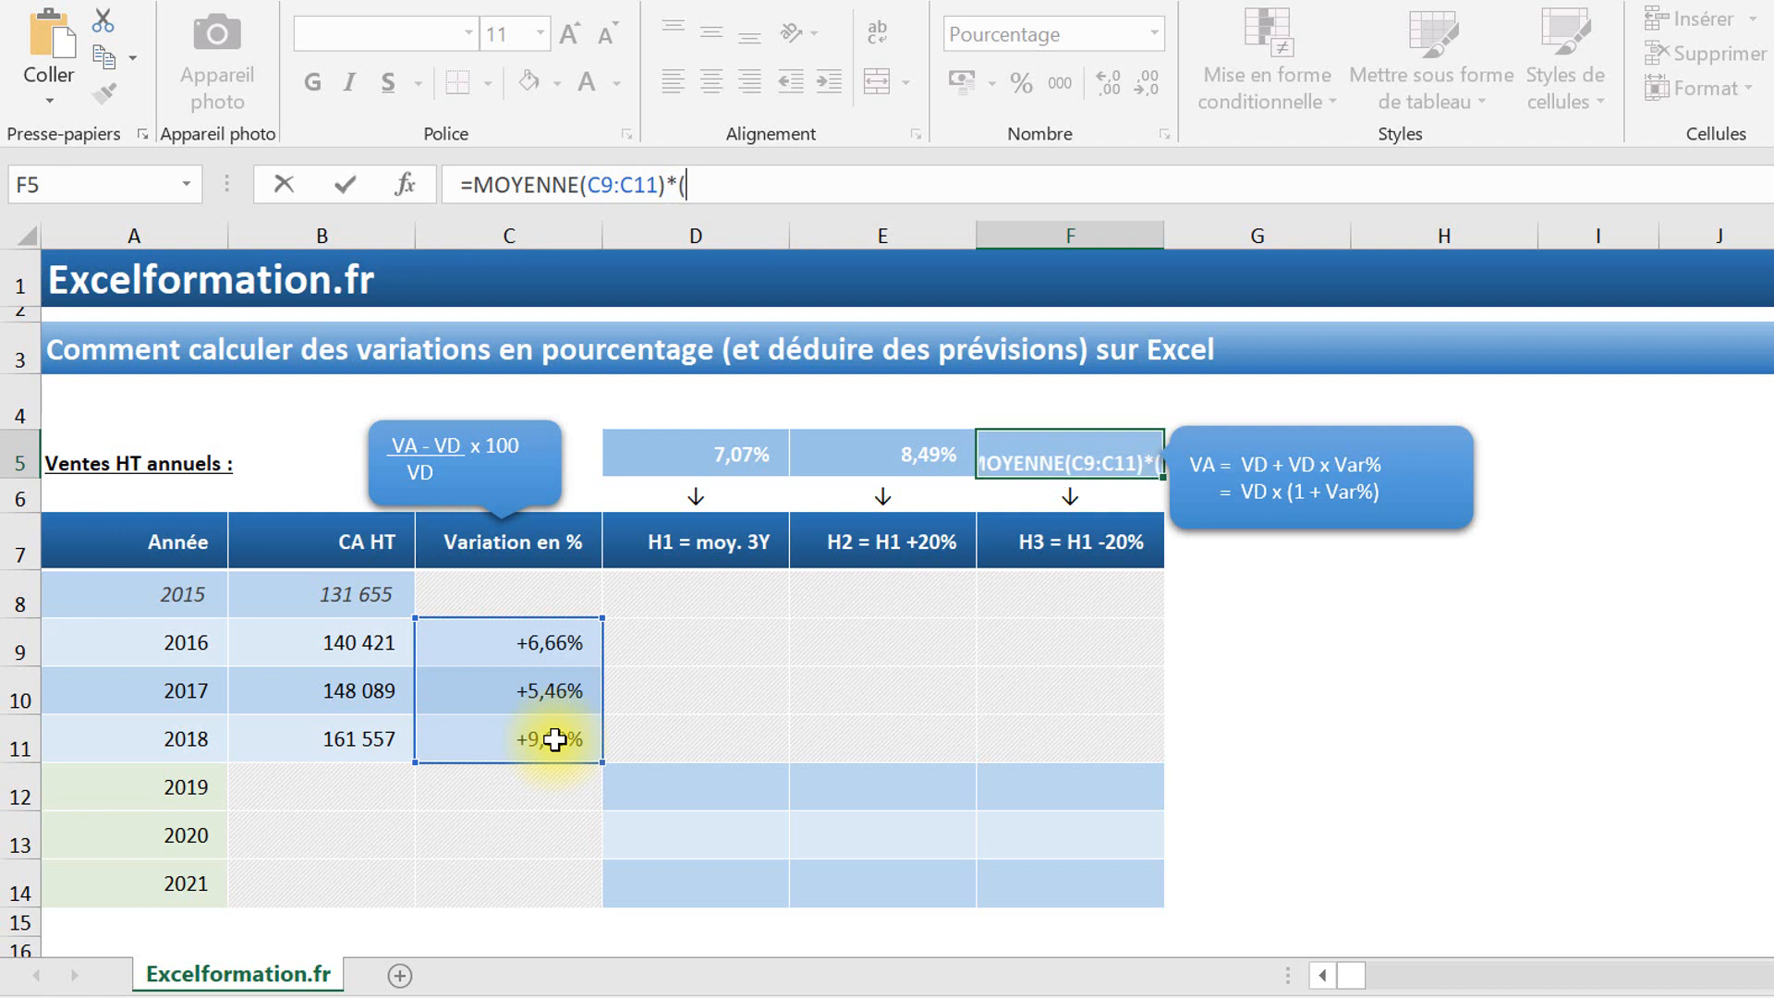
pyautogui.write('1-')
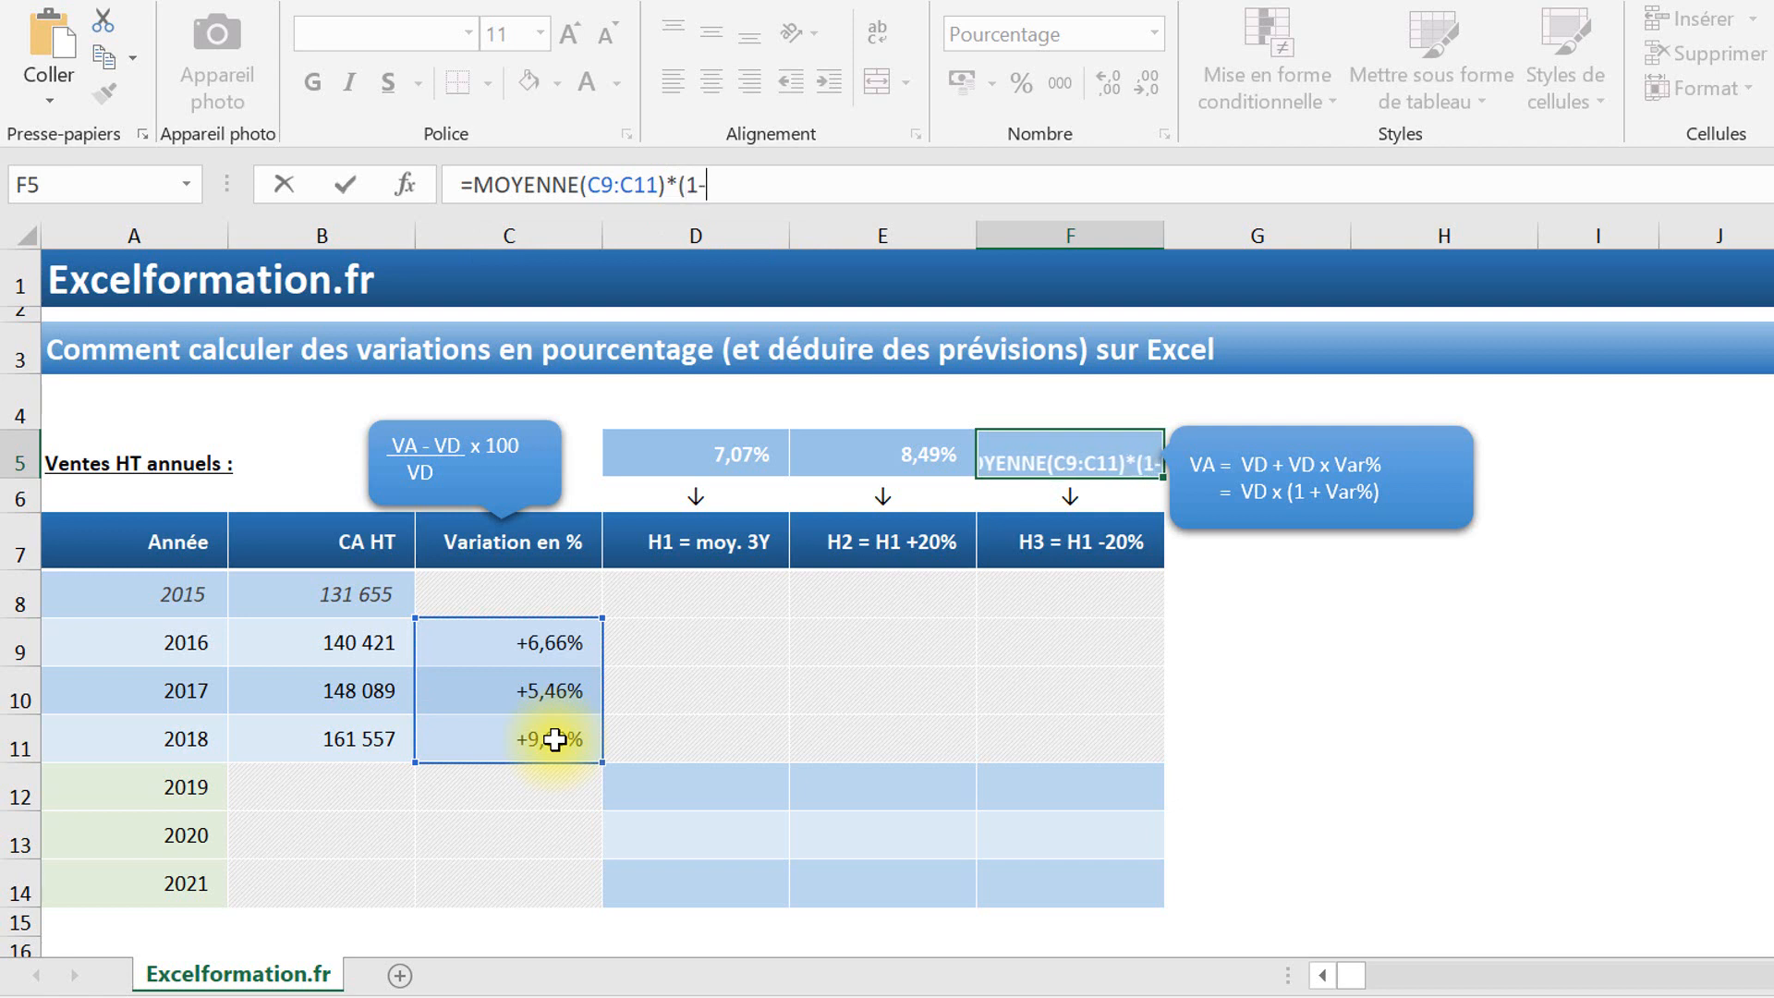
pyautogui.write('20%)')
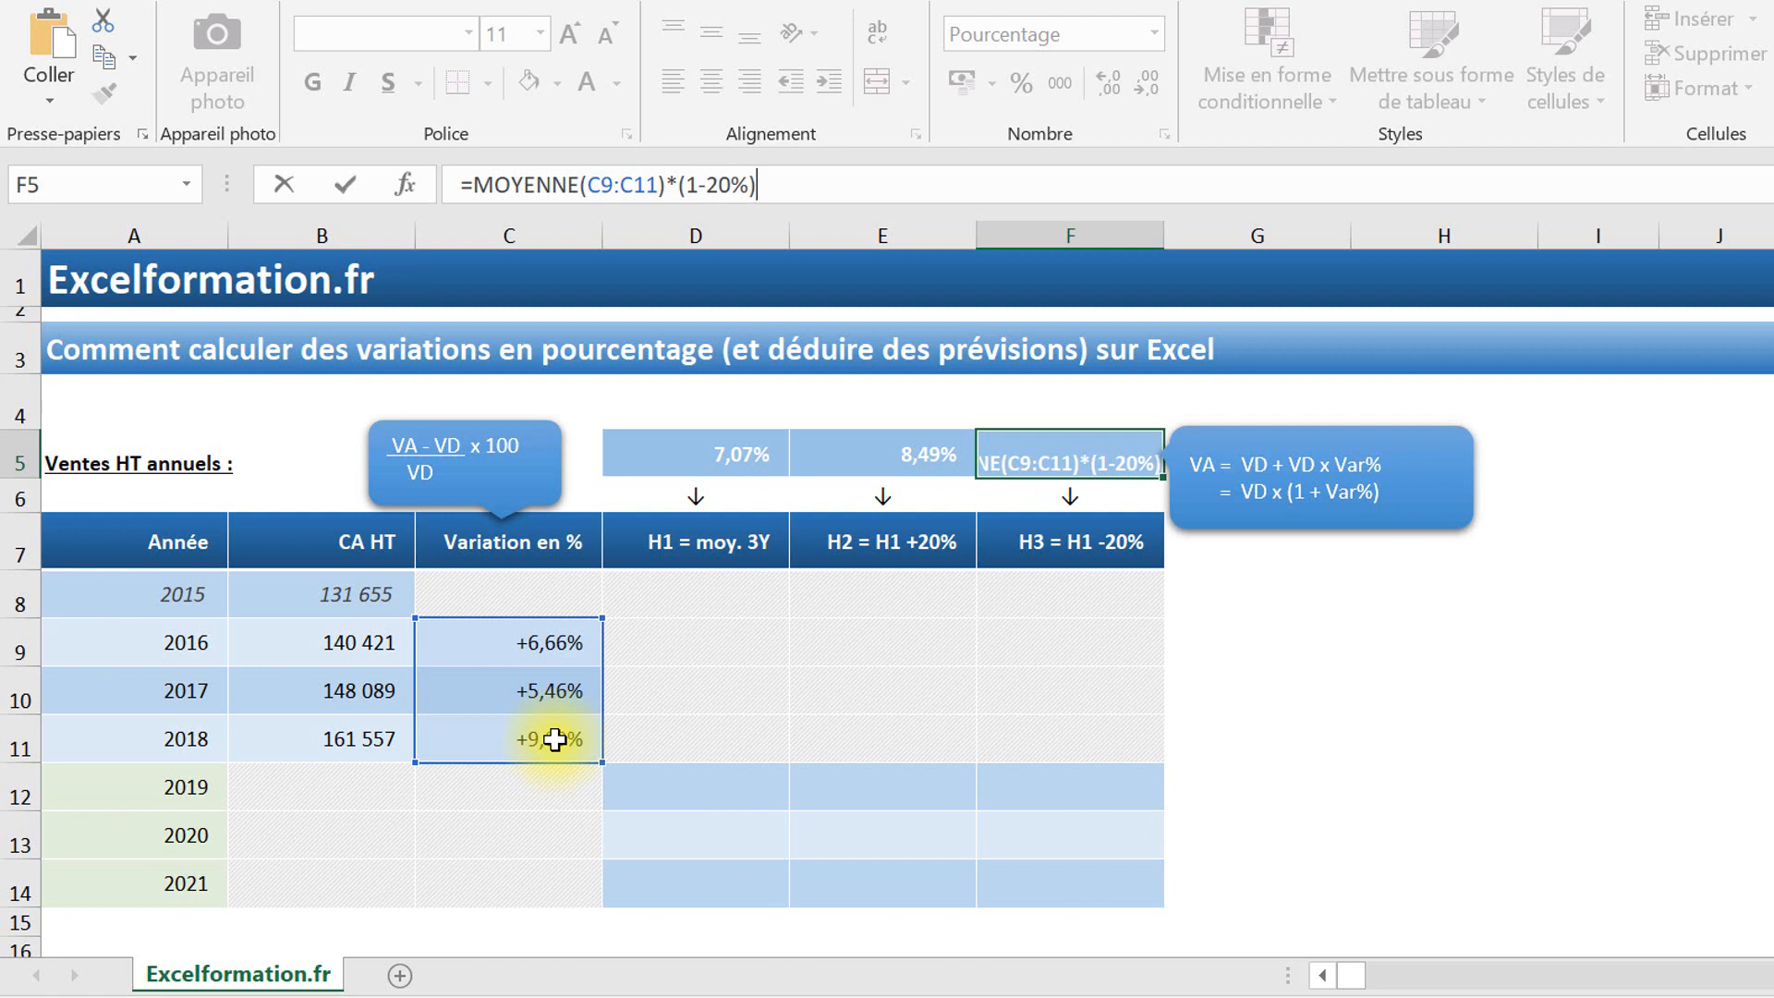
pyautogui.hotkey('ctrl', 'Return')
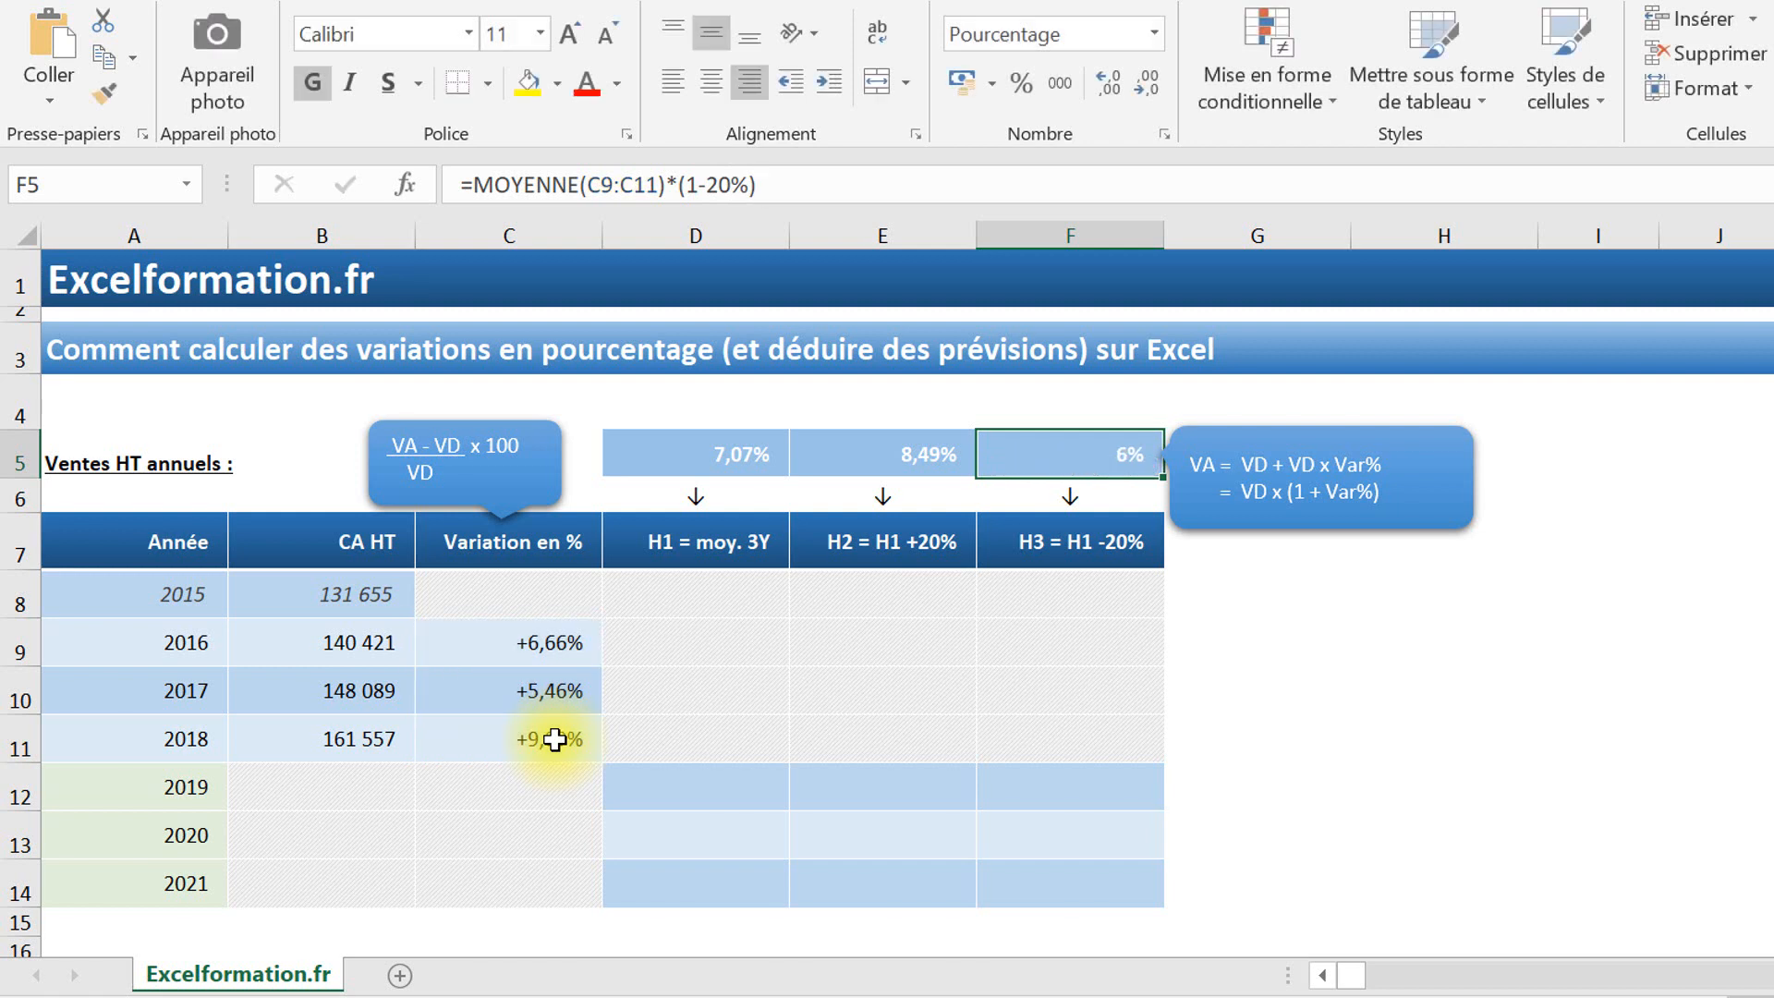
pyautogui.click(1108, 79)
pyautogui.click(1108, 79)
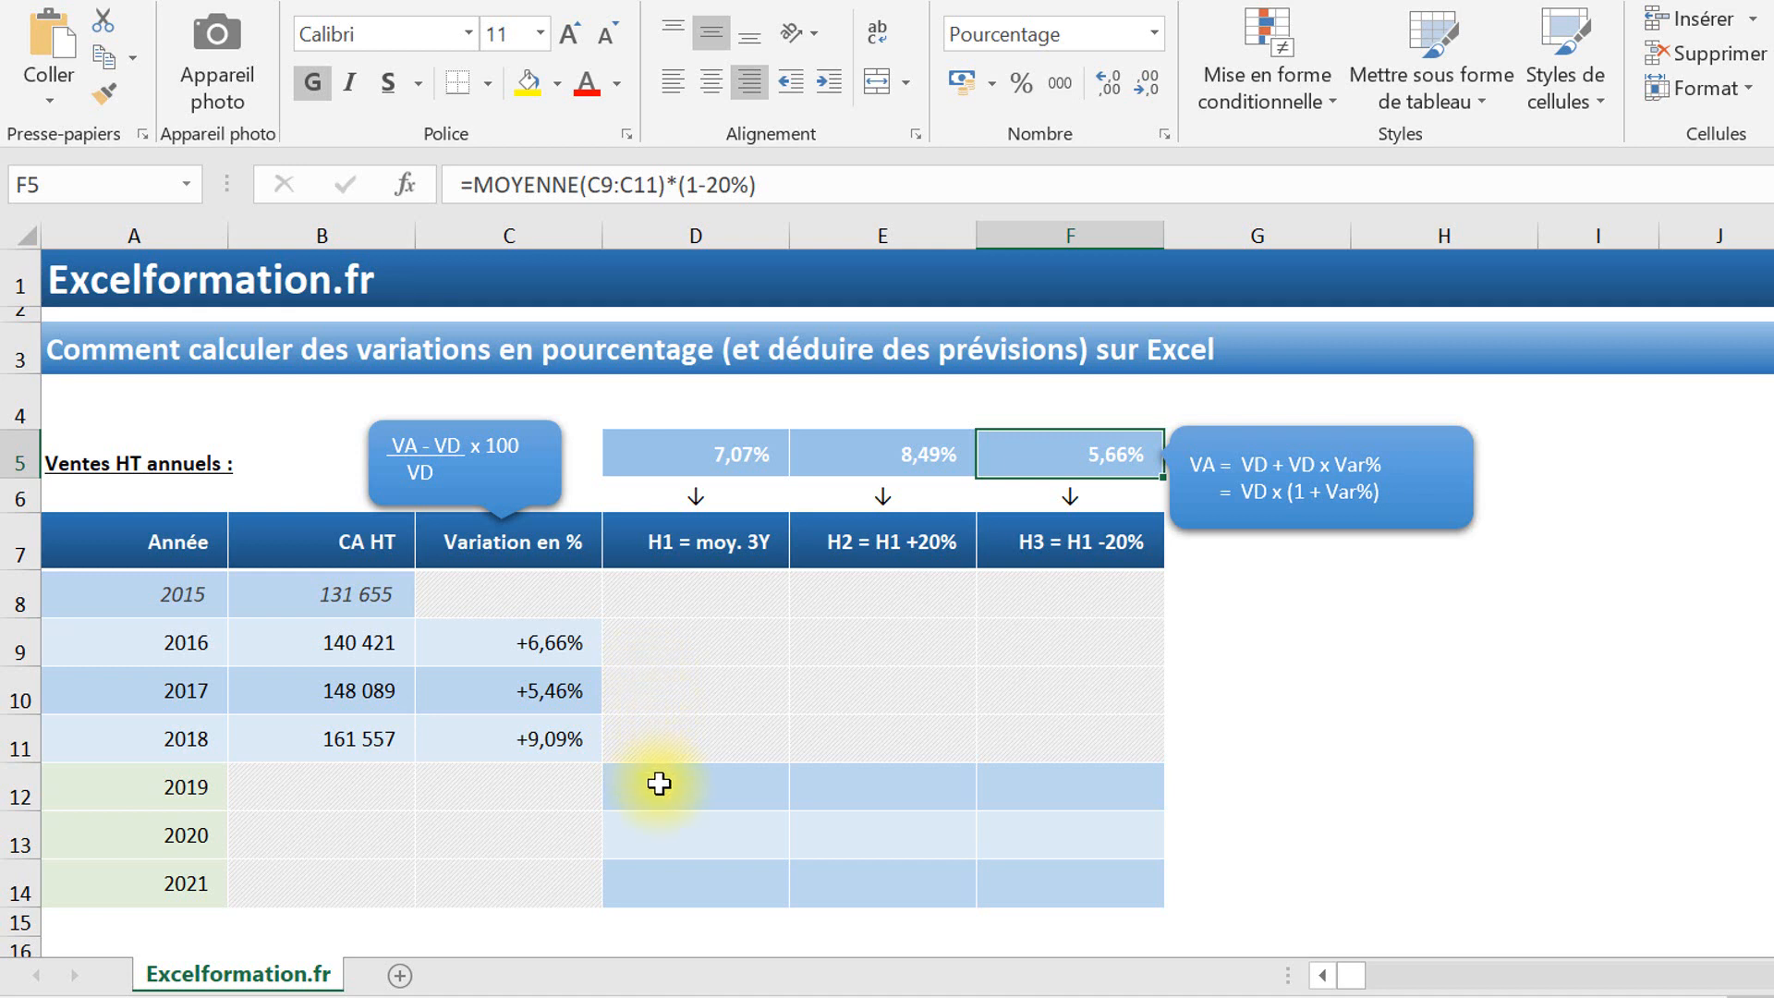
# Fill the 2019 forecasts in D12:F12 with the formula =$B$11*(1+D5).
pyautogui.moveTo(660, 782); pyautogui.dragTo(1038, 783)
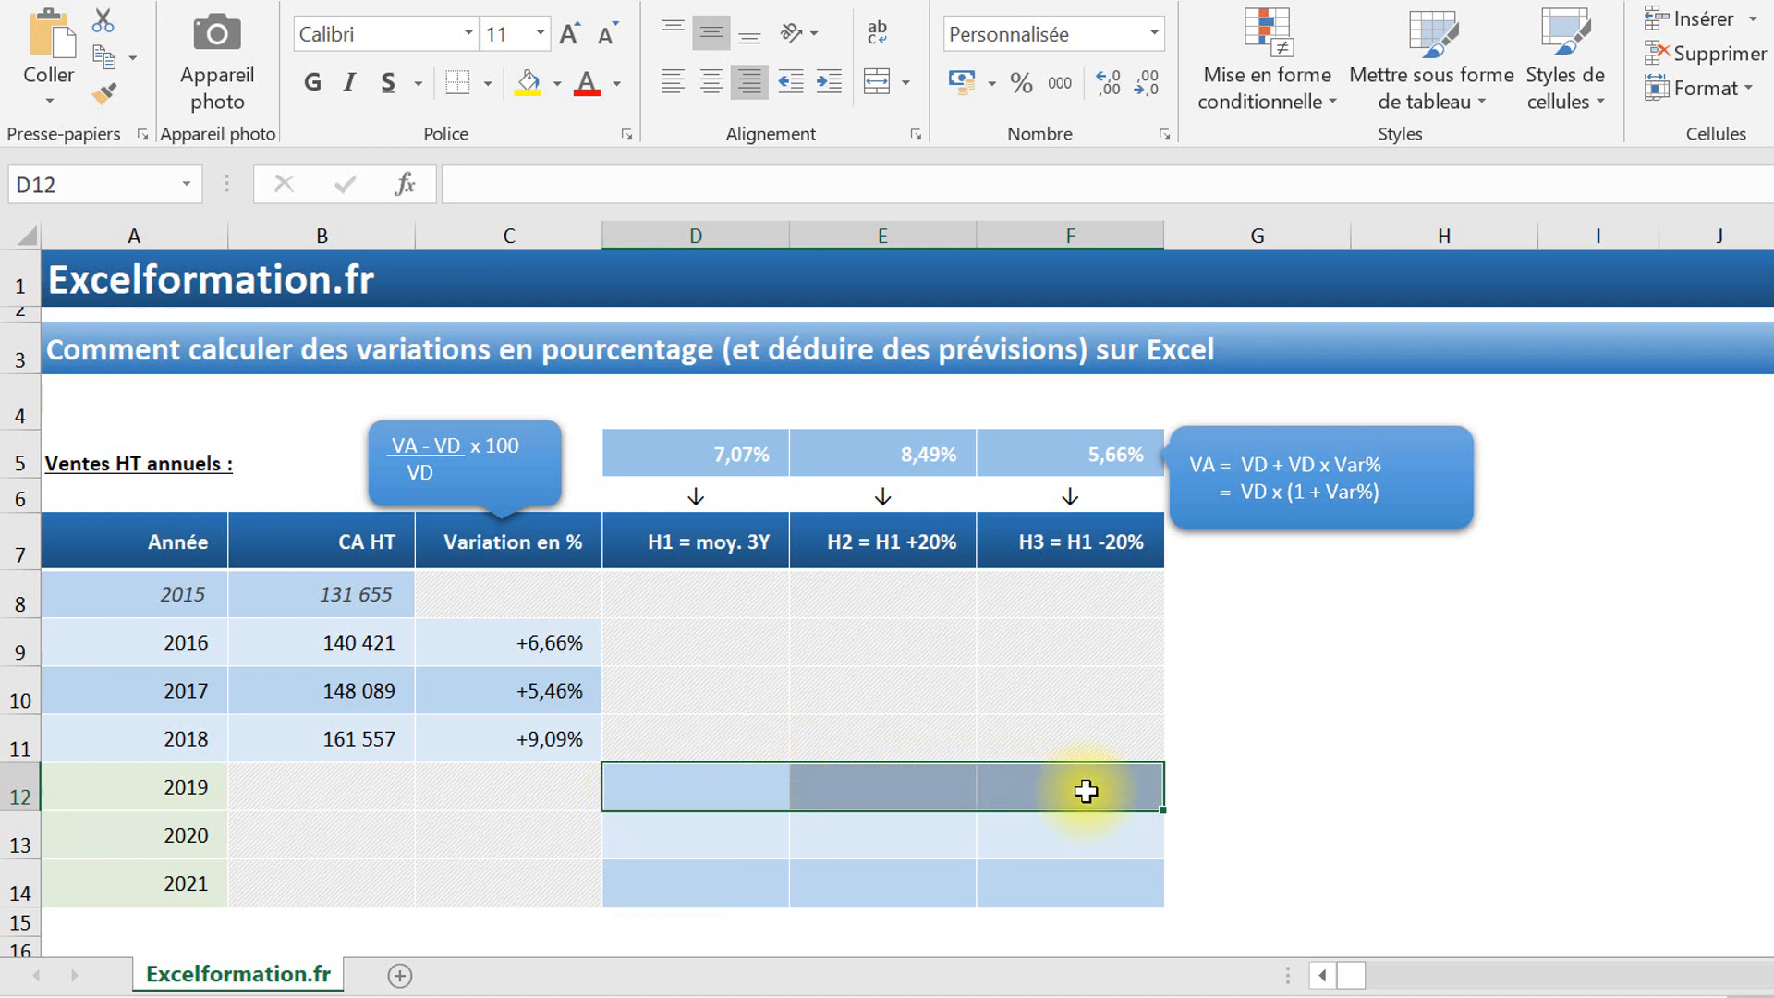
pyautogui.write('=')
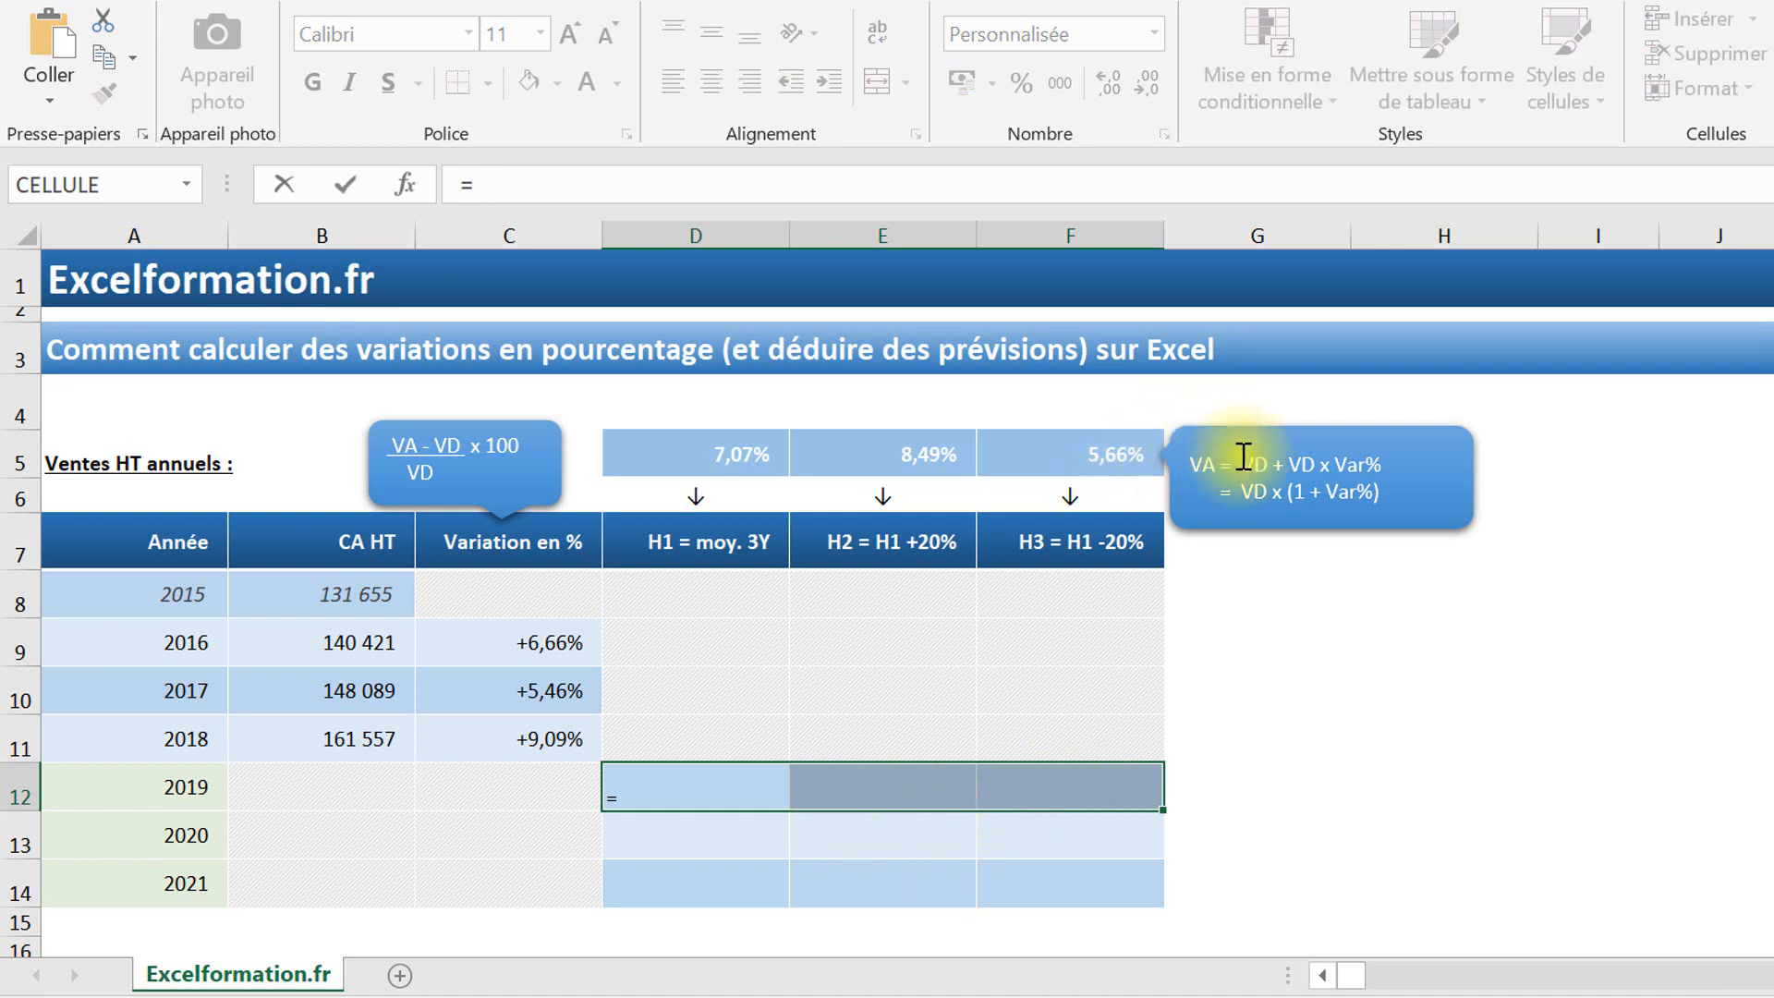
pyautogui.click(339, 734)
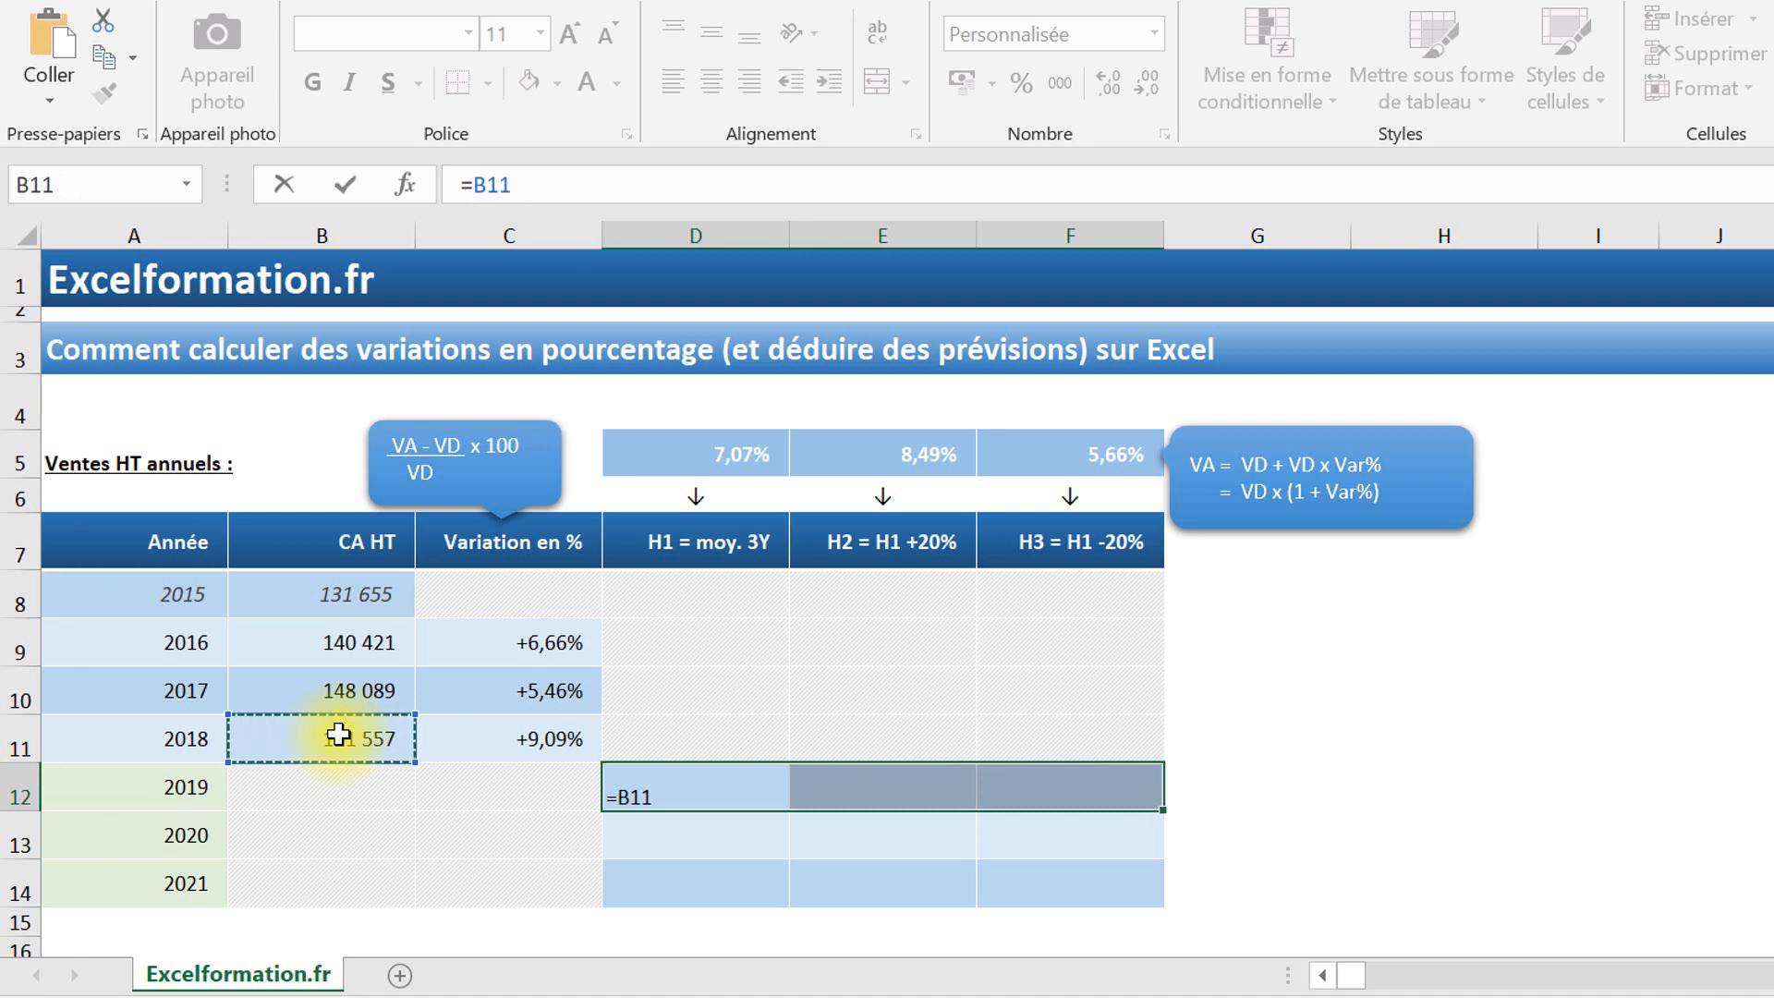
pyautogui.press('F4')
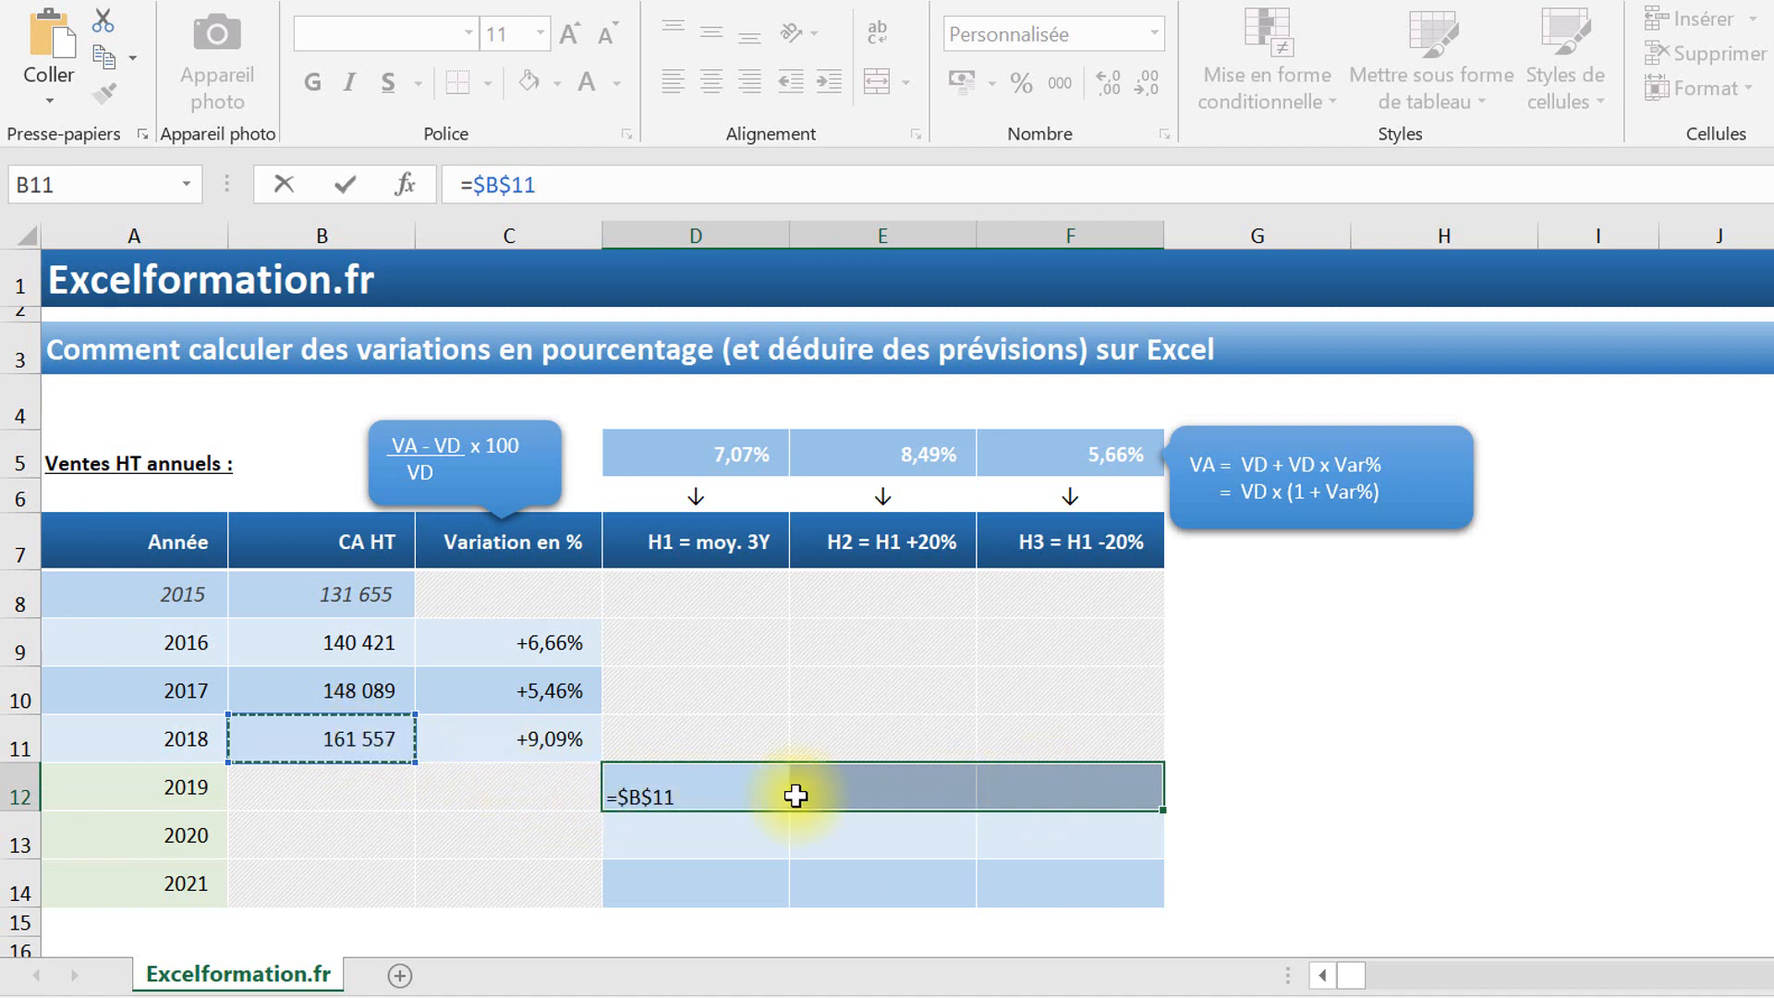
pyautogui.write('*')
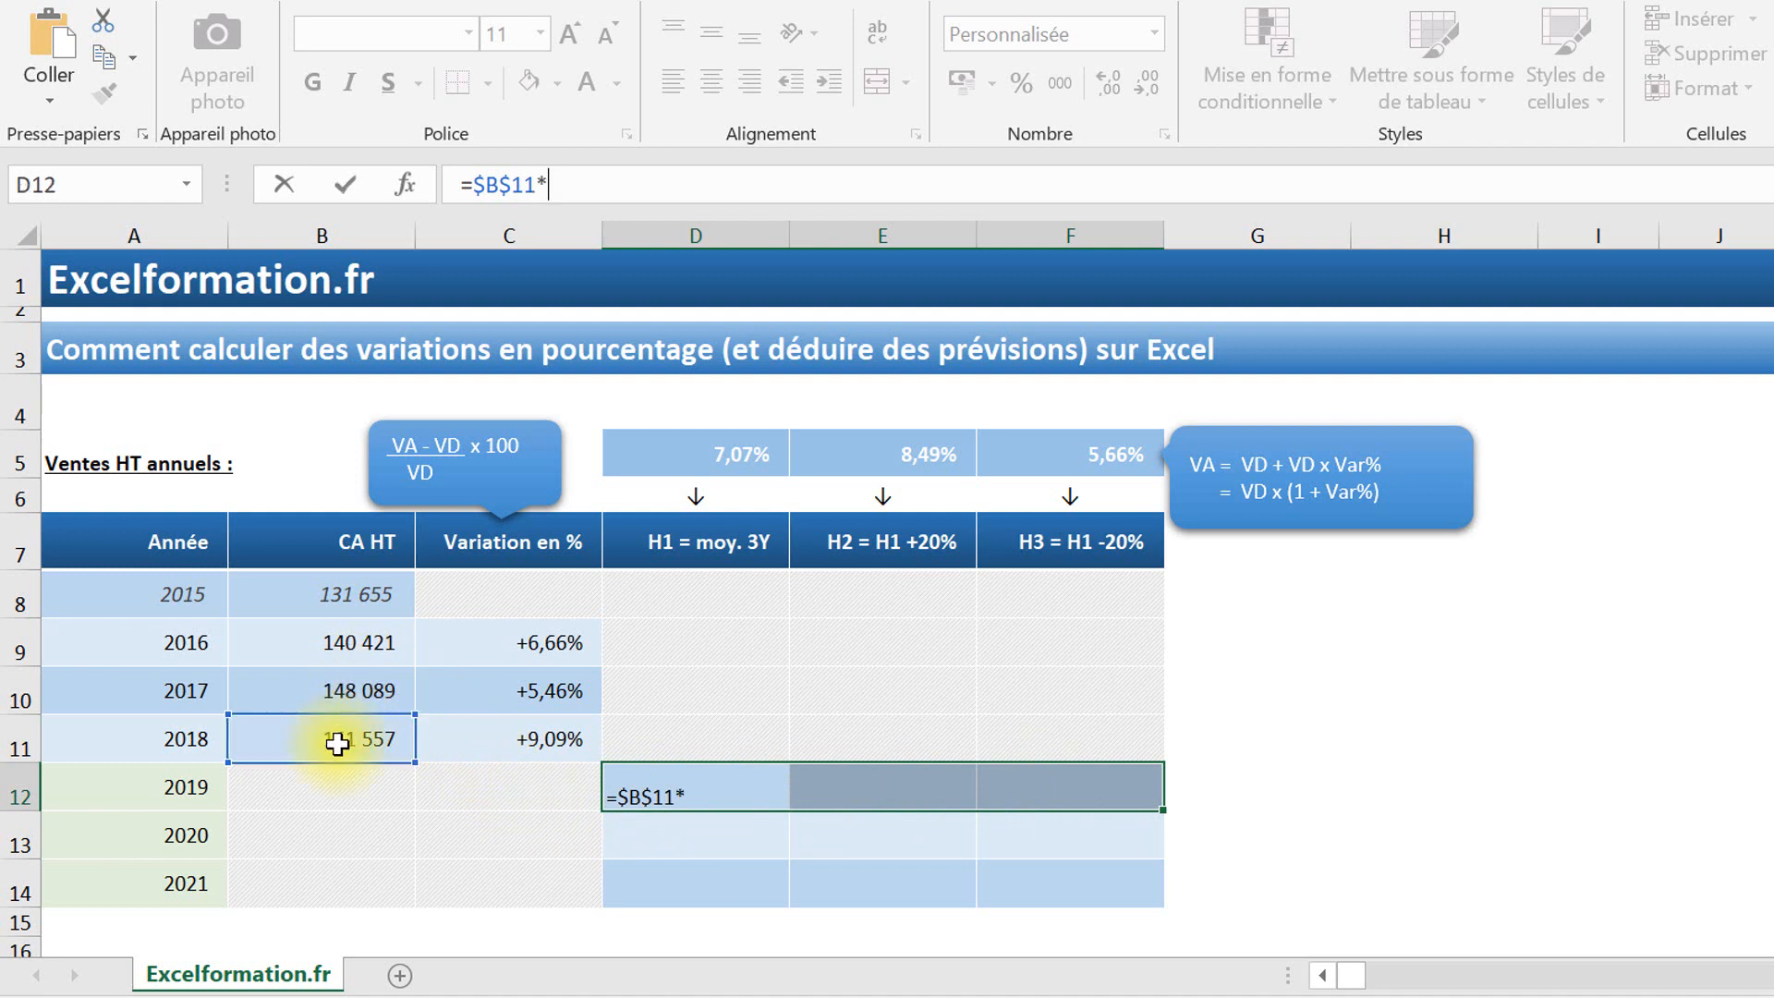
pyautogui.write('(1+')
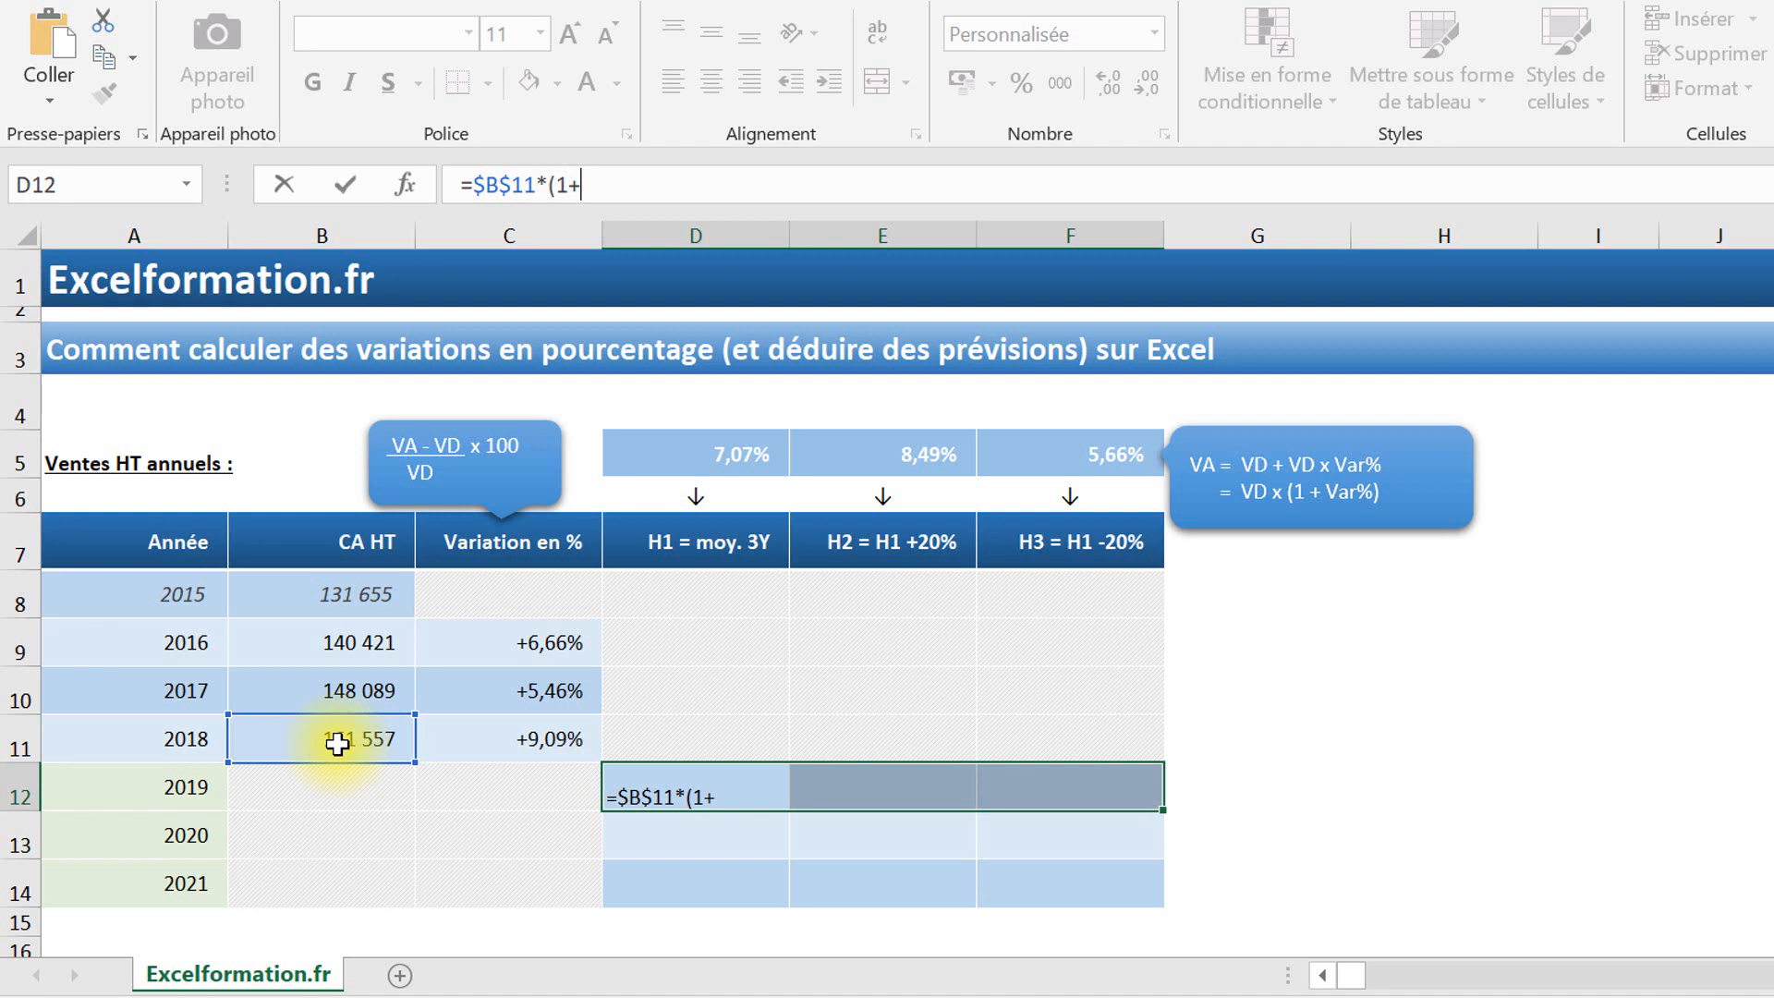
pyautogui.click(687, 451)
pyautogui.write(')')
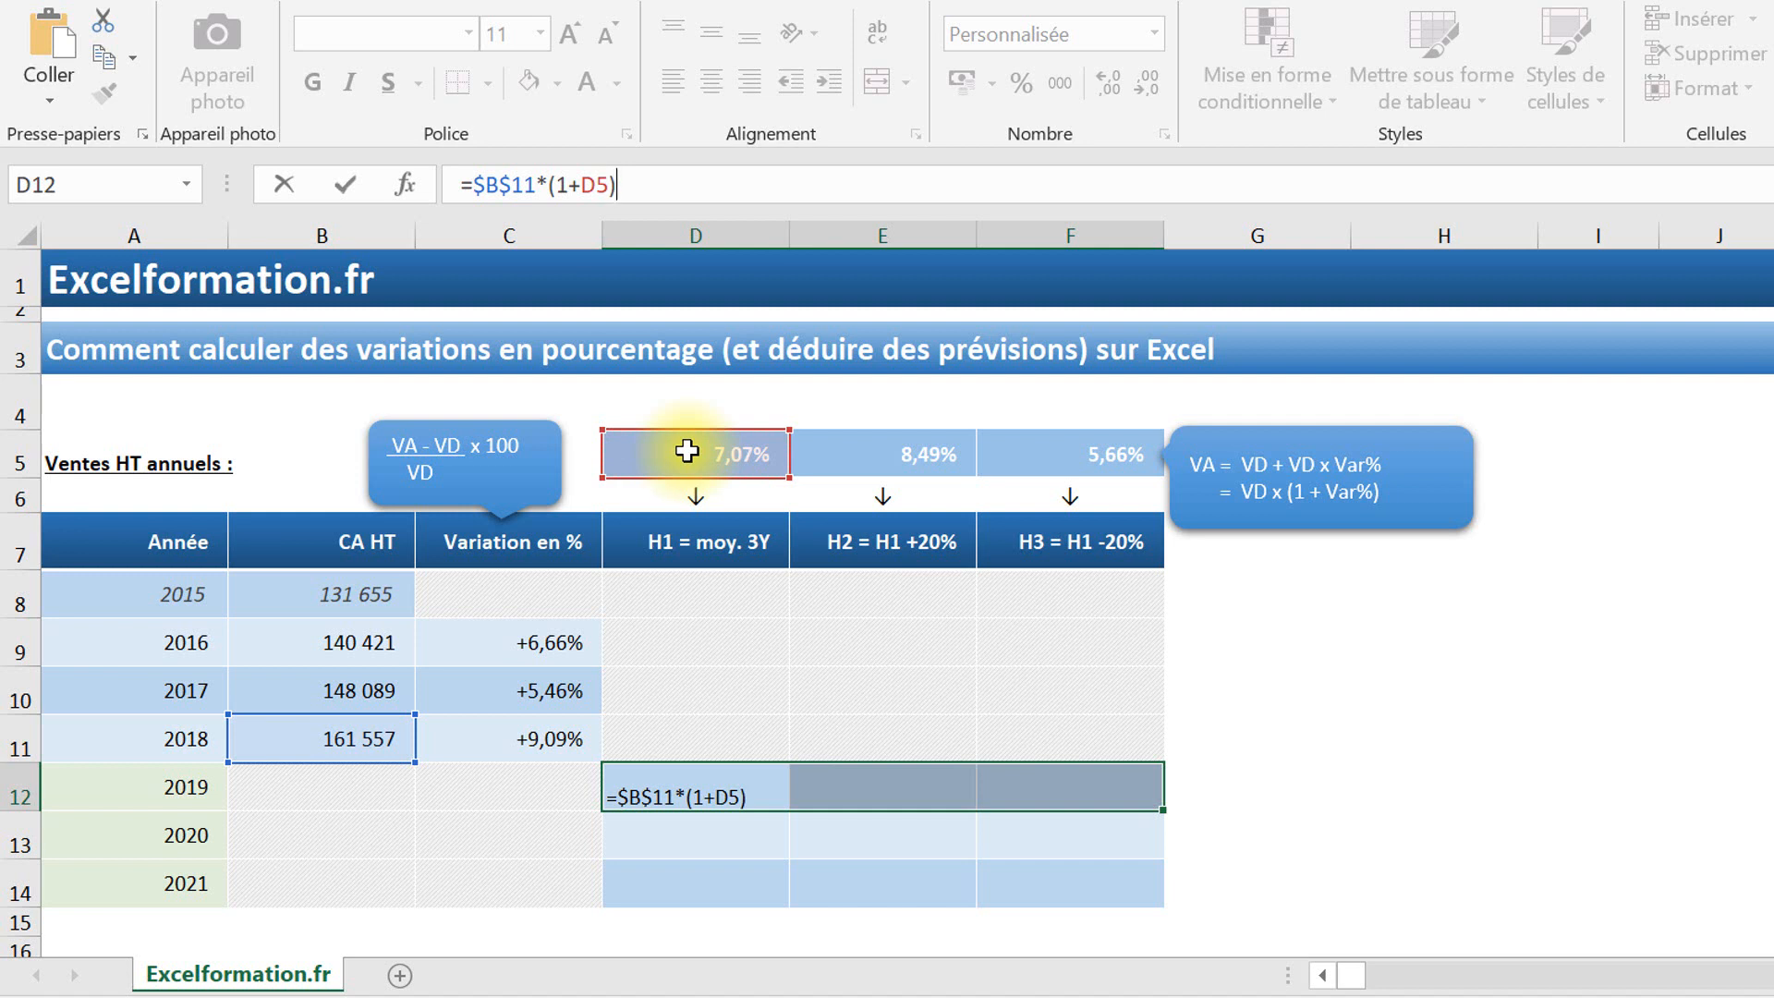
pyautogui.hotkey('ctrl', 'Return')
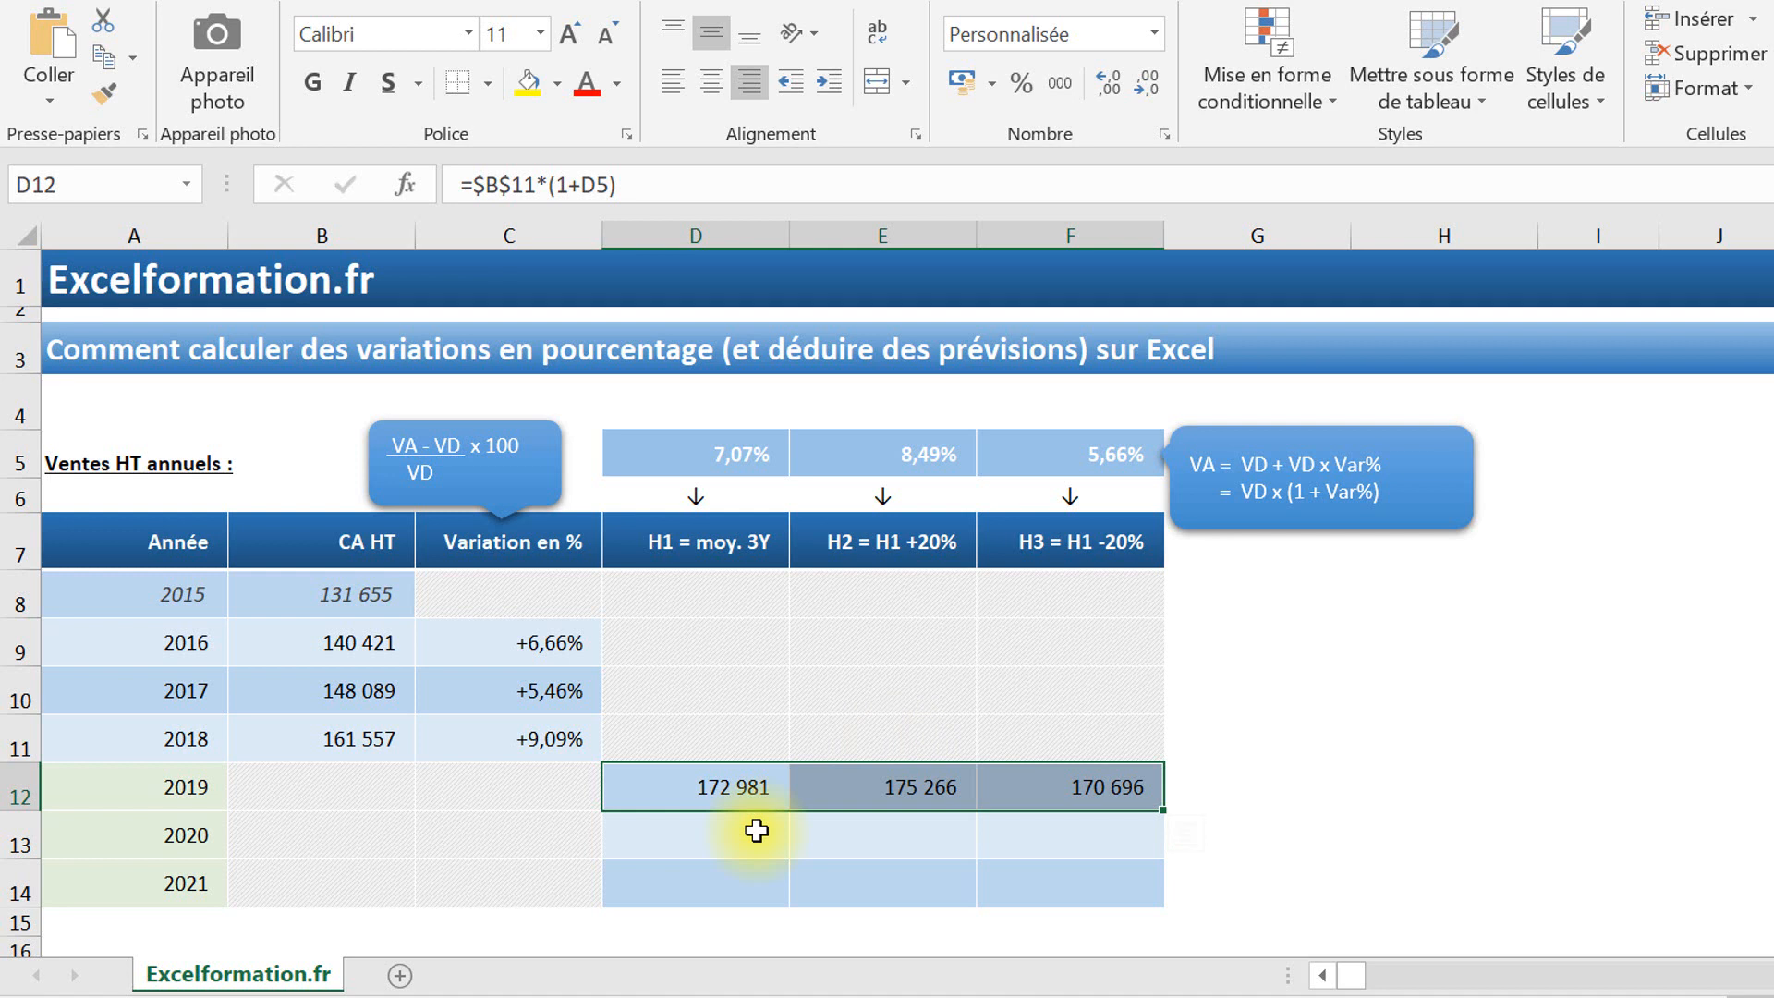
# Fill the 2020 and 2021 forecasts in D13:F14 with =D12*(1+D$5), locking only the row of the rate reference.
pyautogui.moveTo(756, 830); pyautogui.dragTo(1109, 875)
pyautogui.write('=')
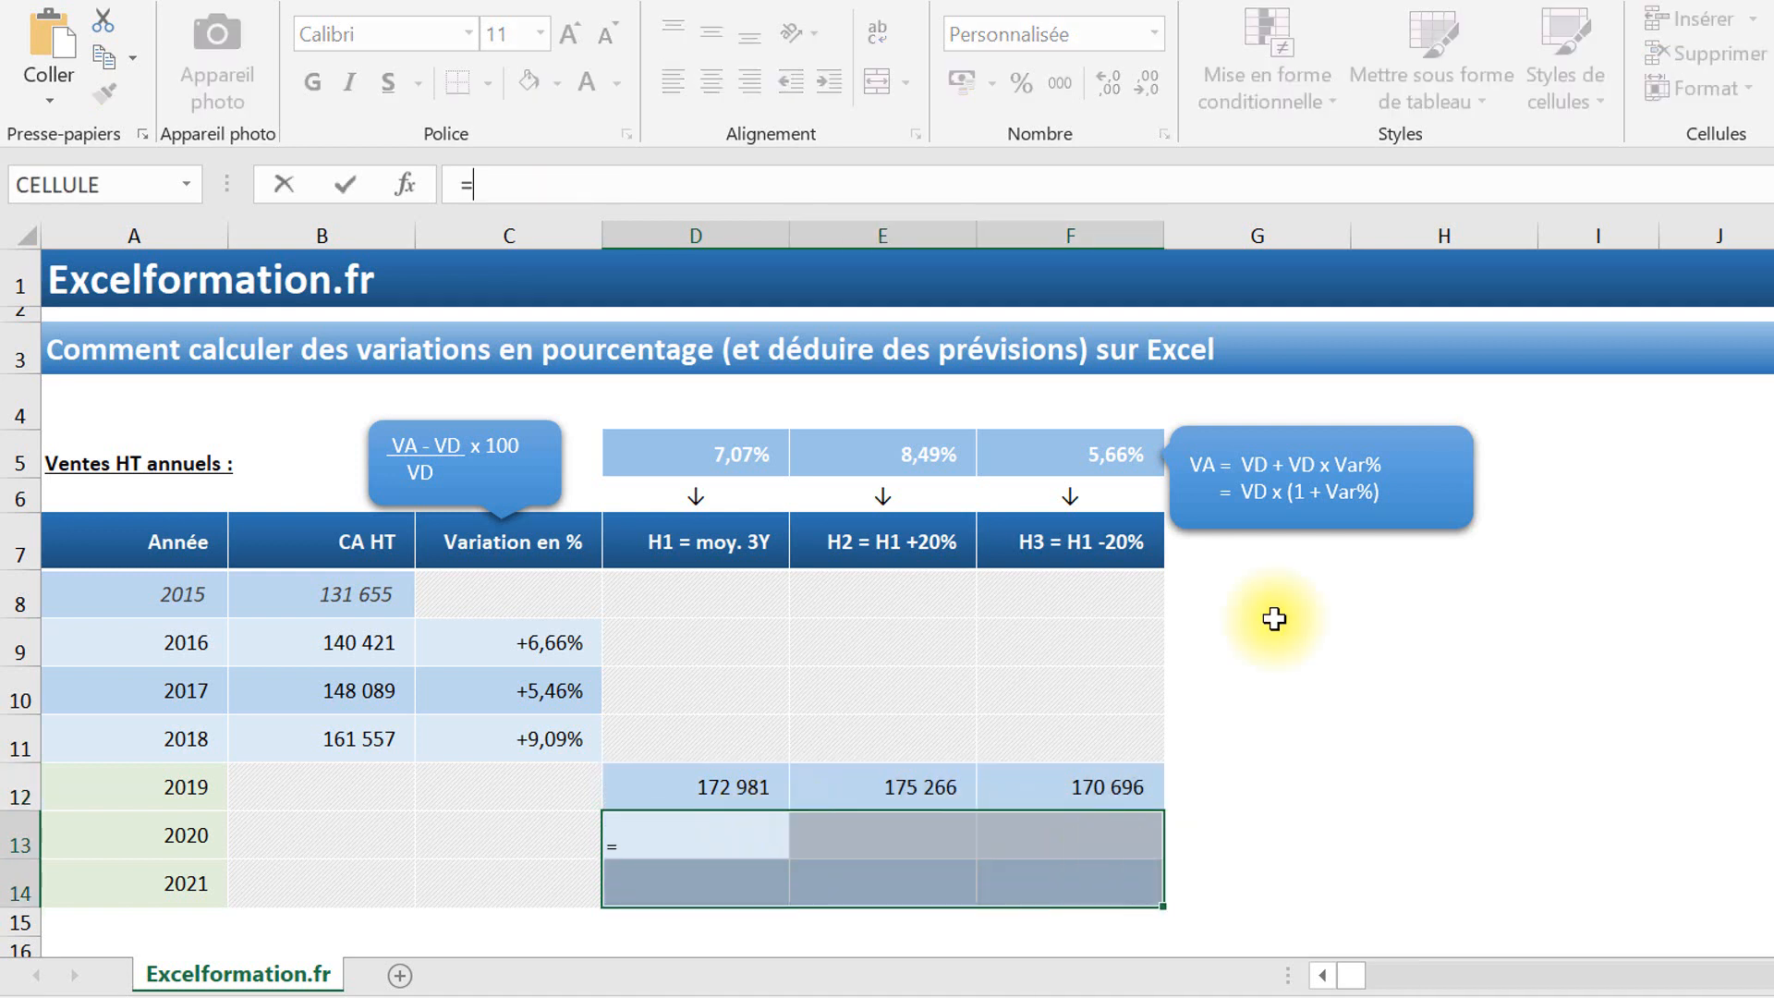
pyautogui.click(691, 783)
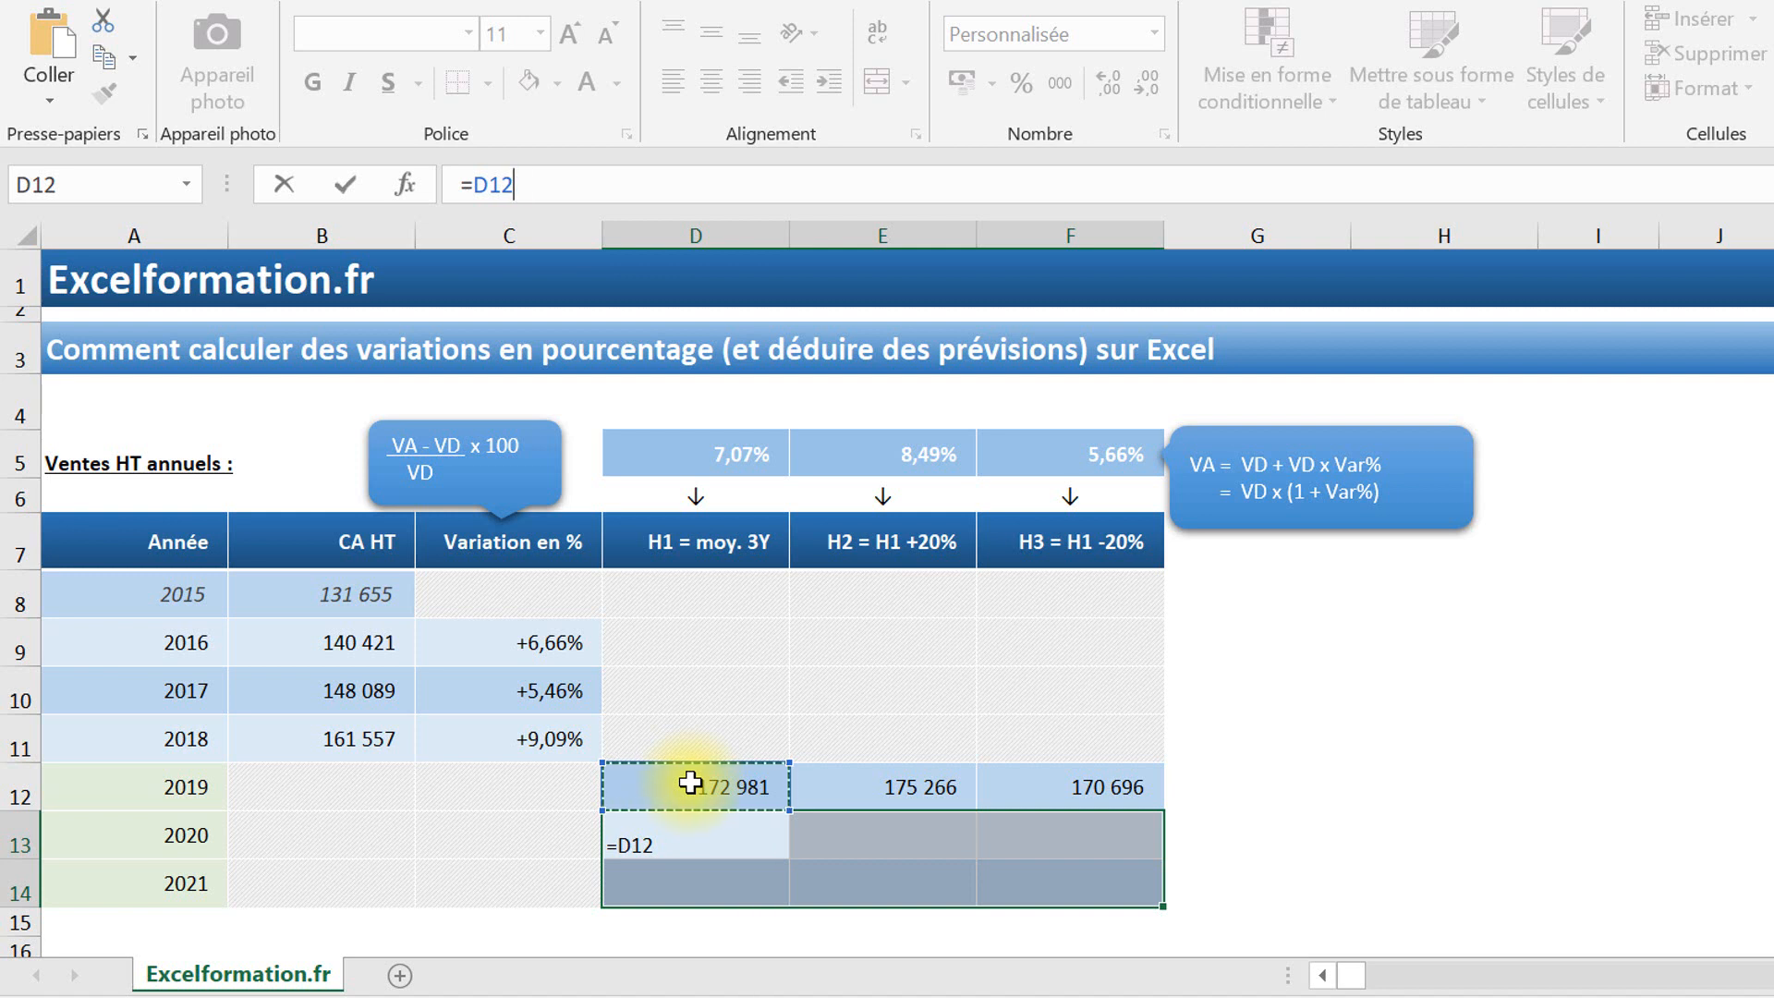
pyautogui.write('*(1+')
pyautogui.click(678, 457)
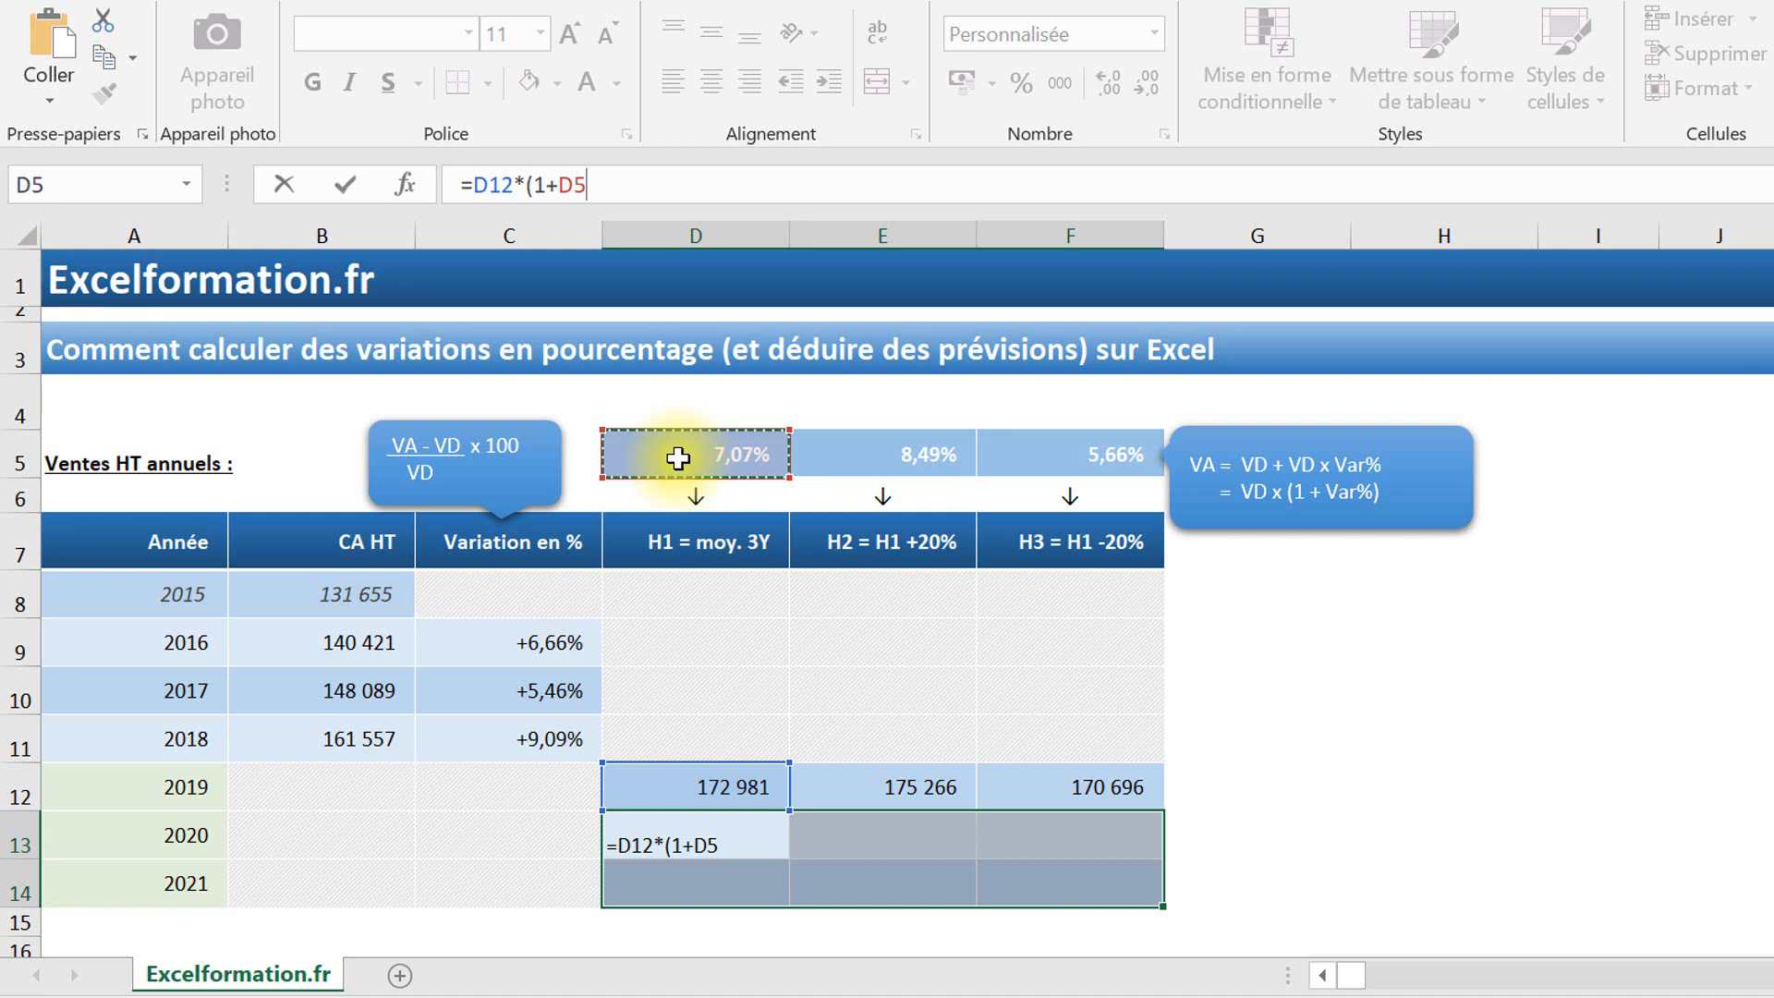
pyautogui.press('F4')
pyautogui.press('F4')
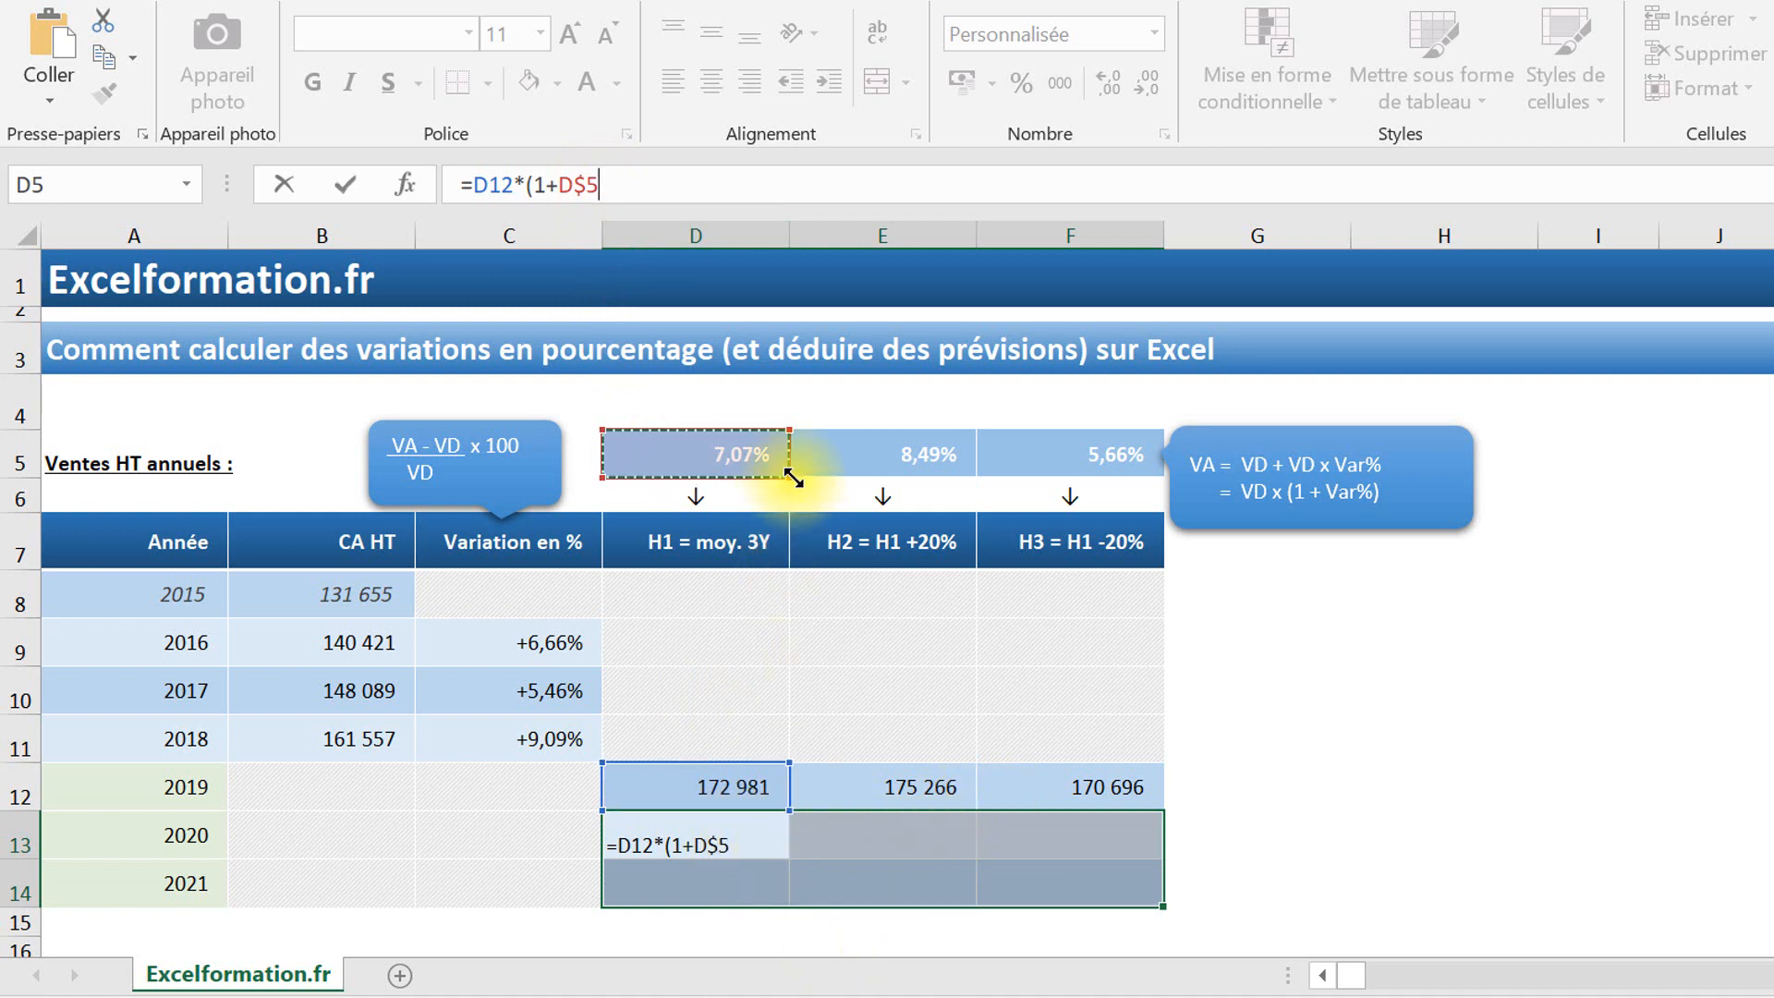
pyautogui.write(')')
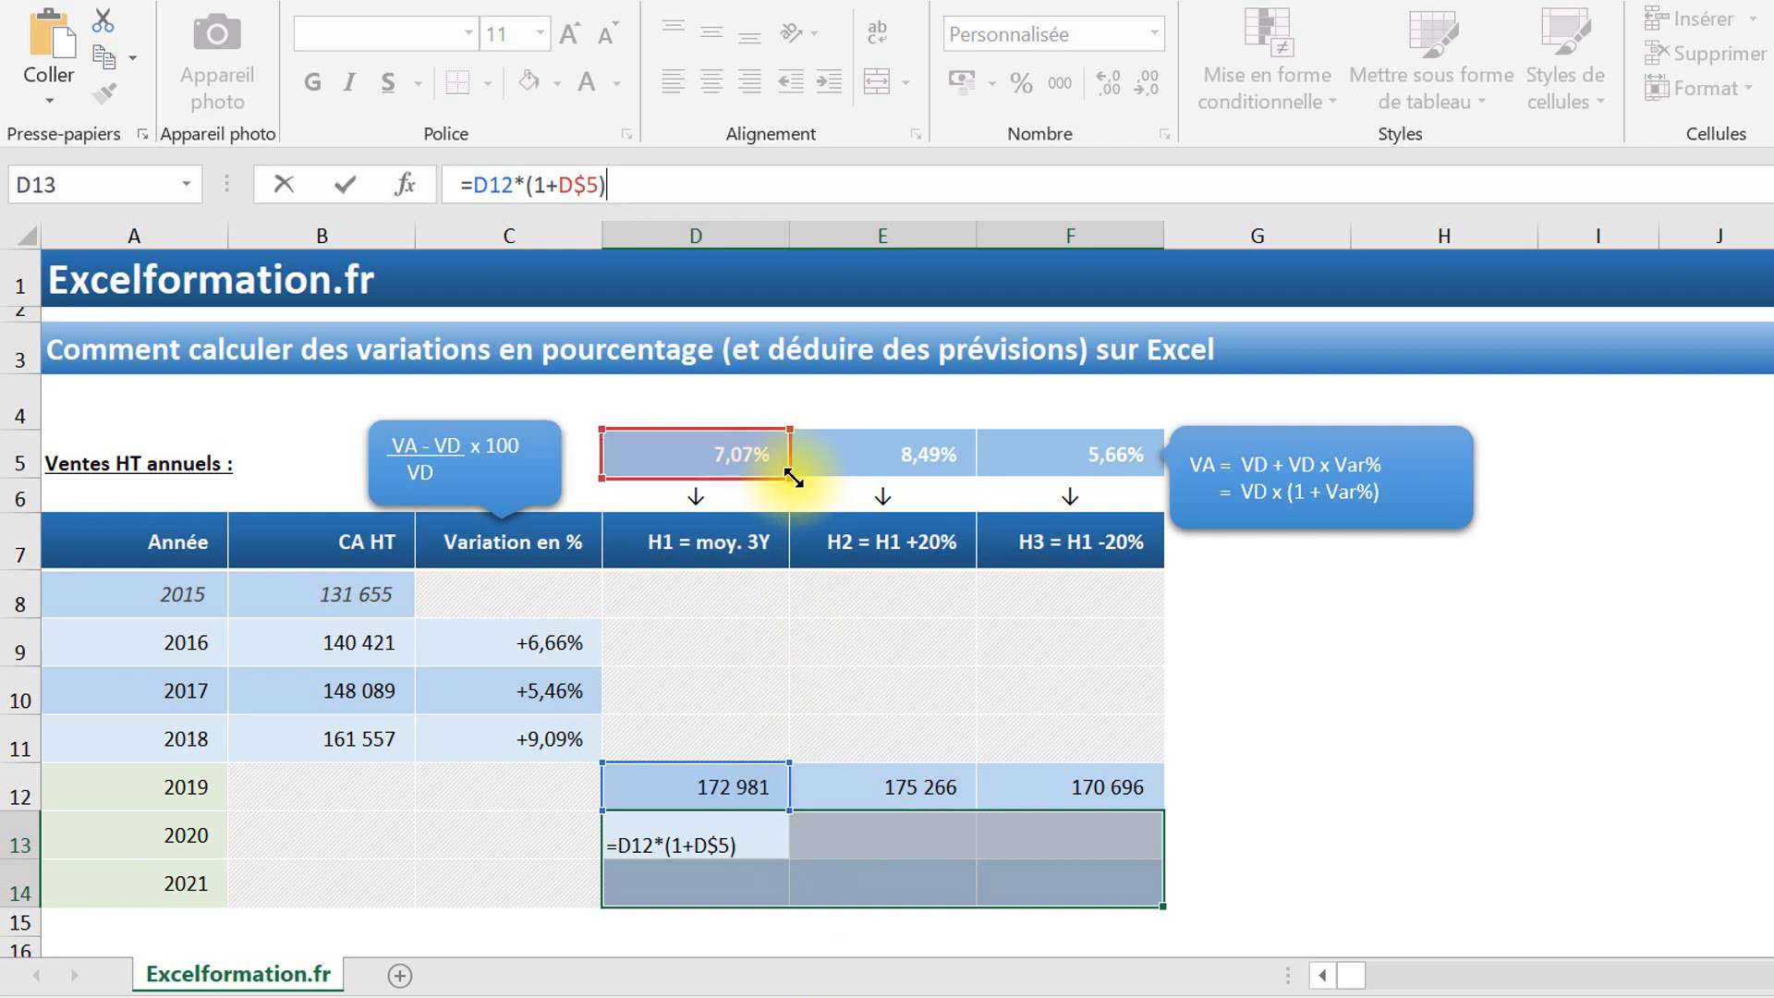
pyautogui.hotkey('ctrl', 'Return')
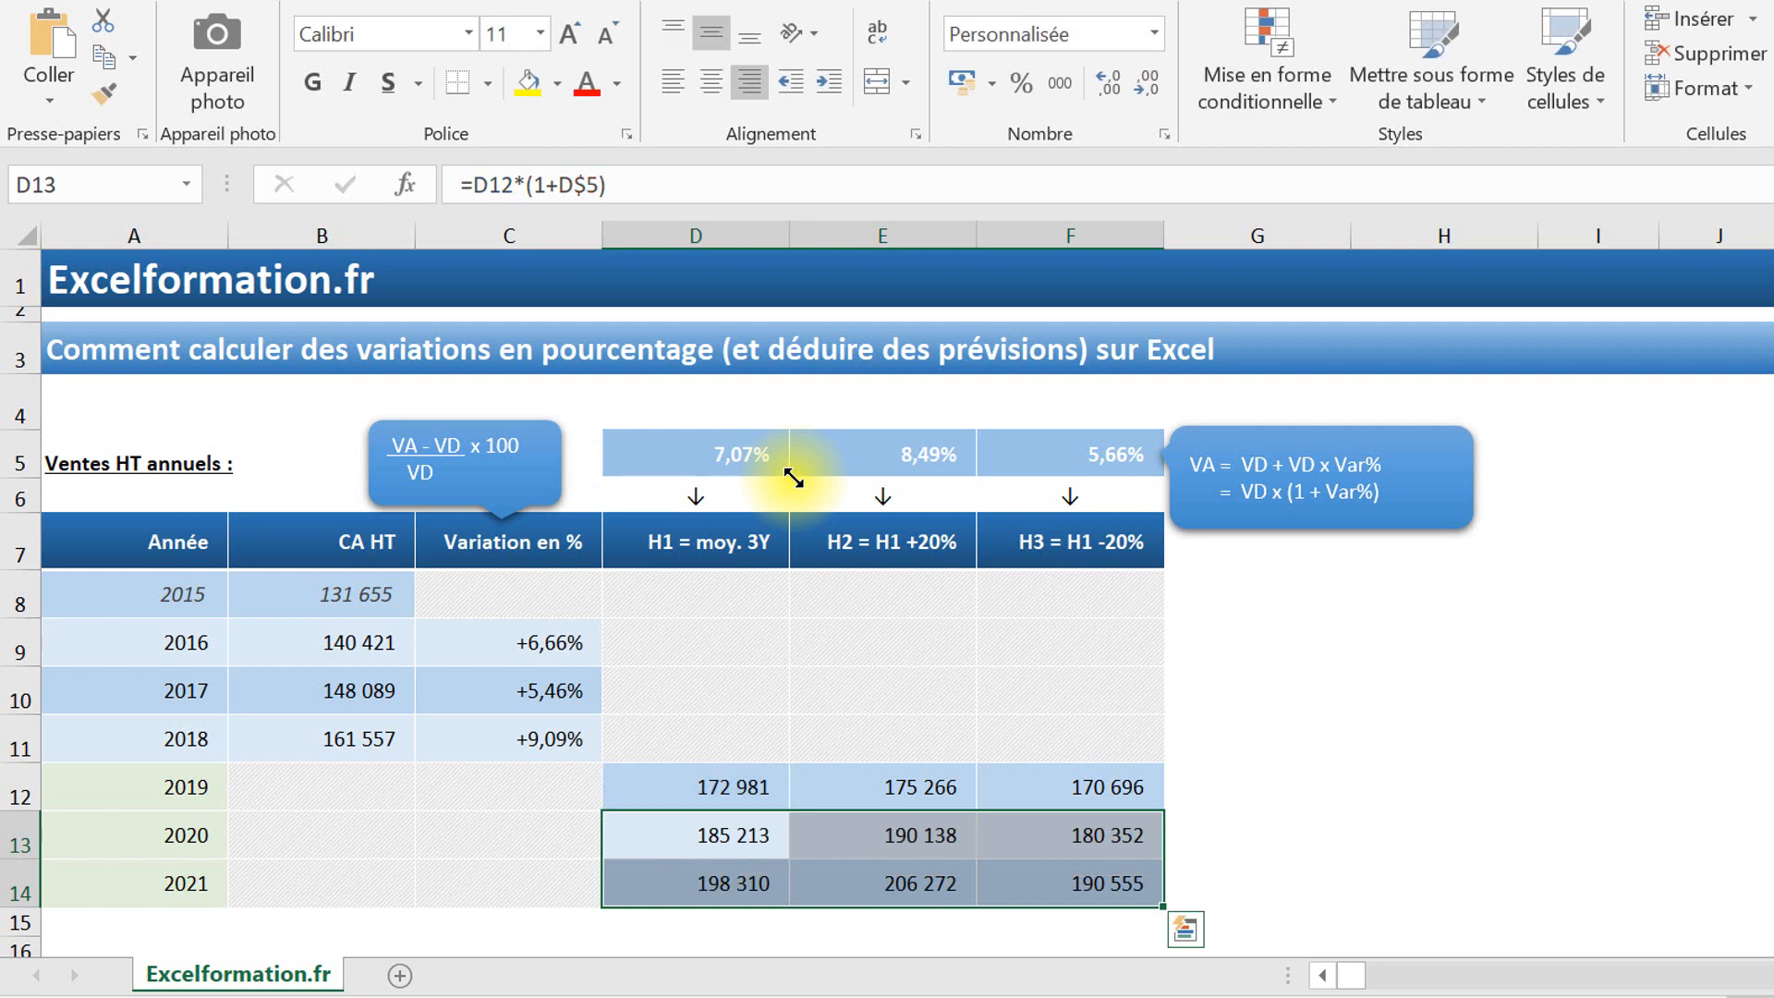
pyautogui.click(1136, 883)
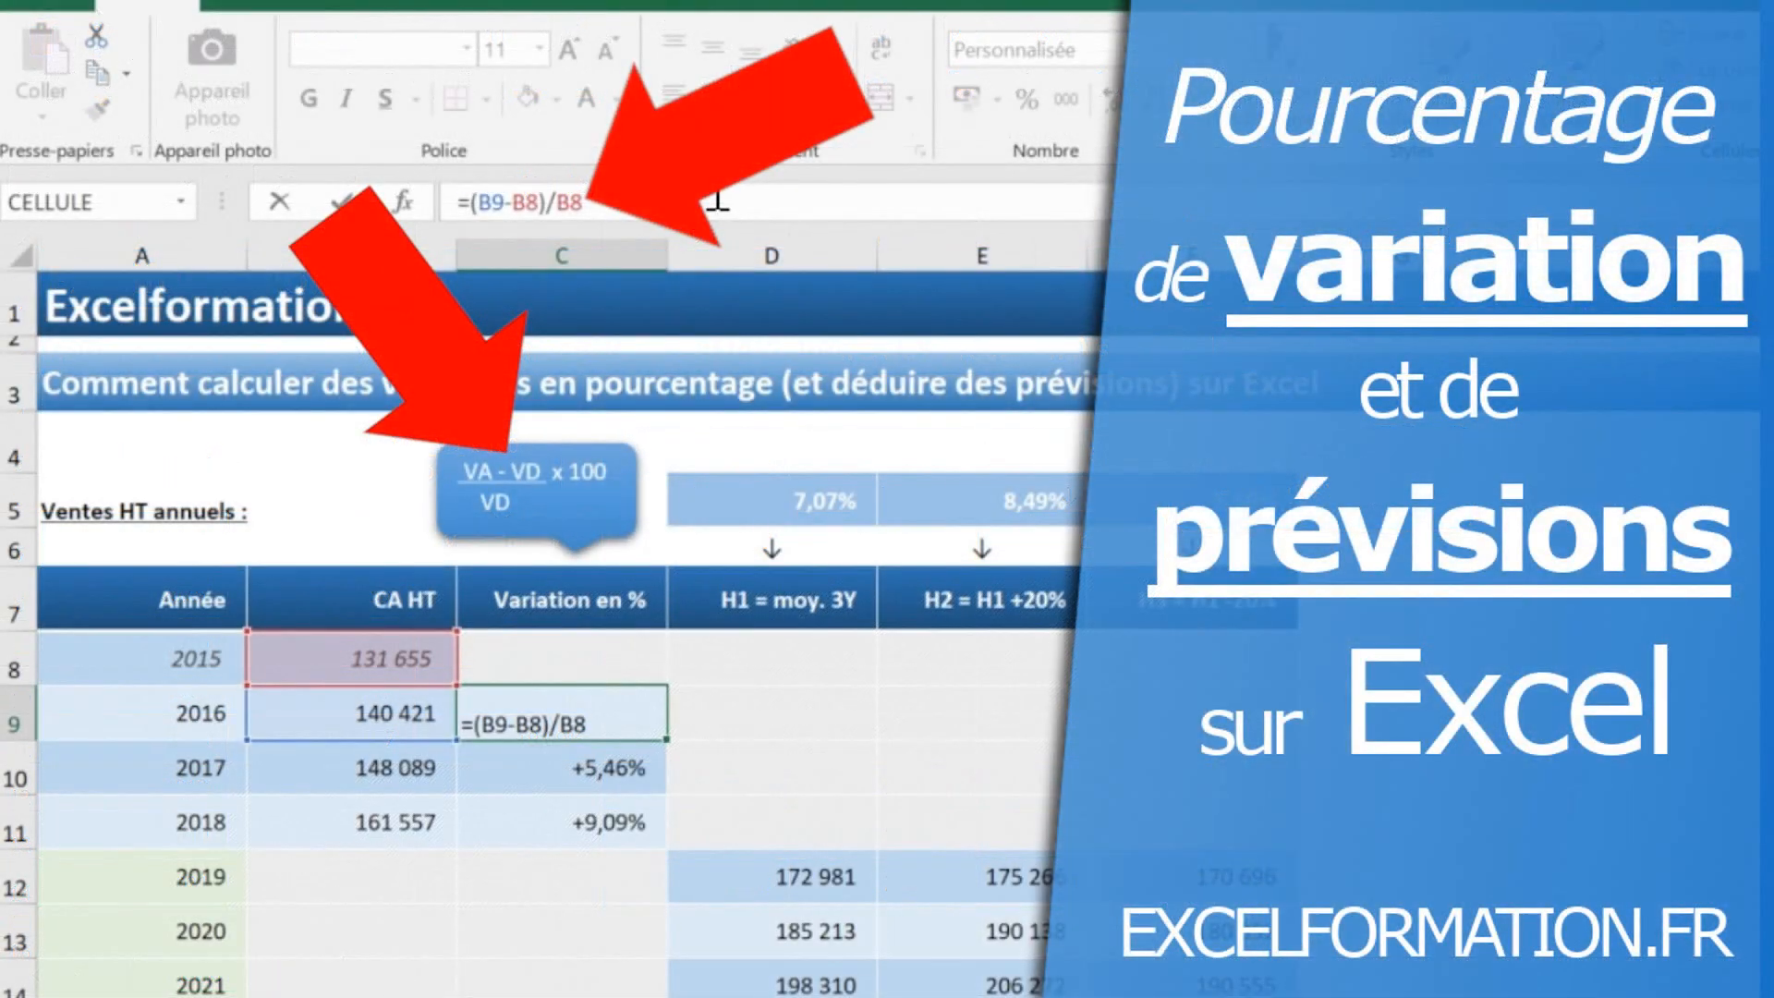